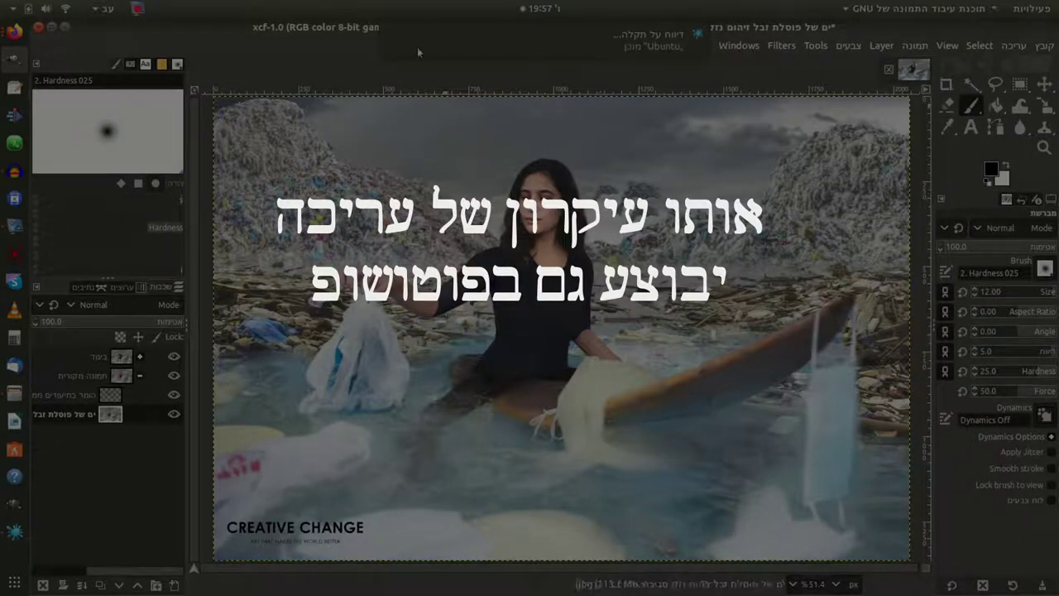
- Briefly hide and re-show the top layer, then close GIMP and relaunch it empty
left_click(174, 356)
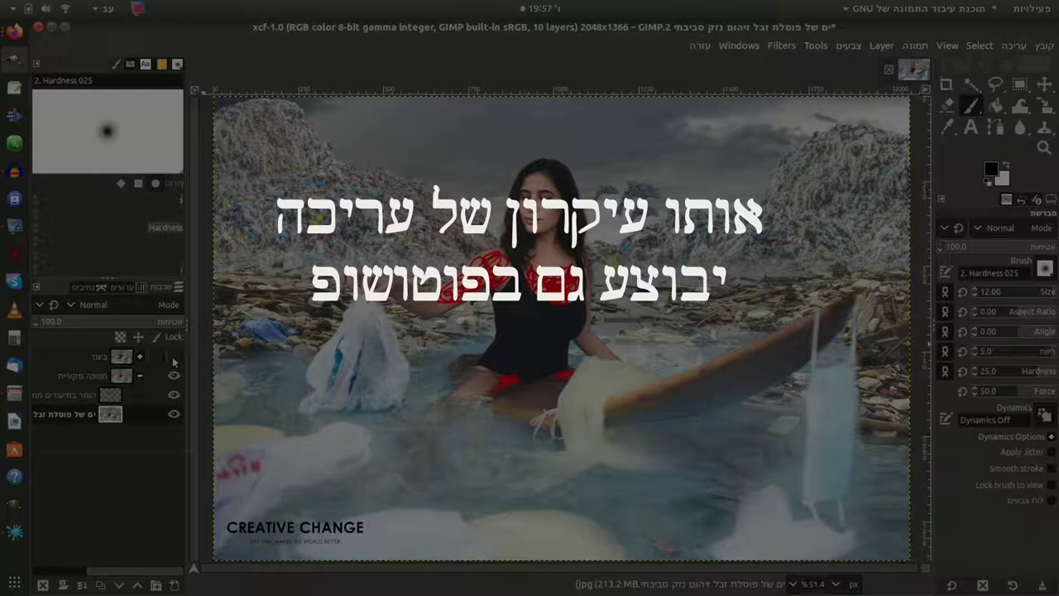
left_click(174, 357)
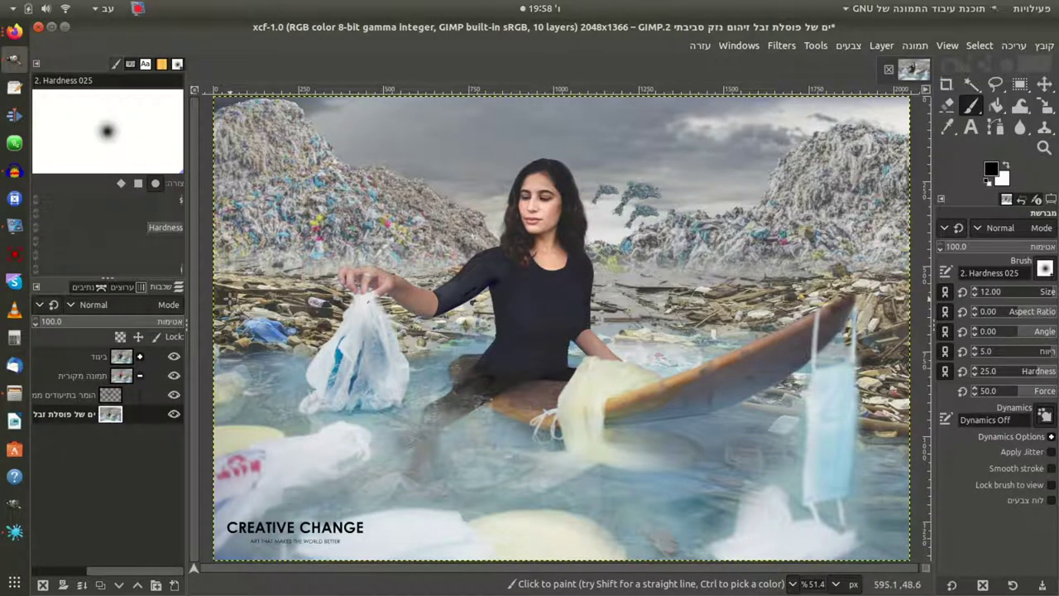
left_click(38, 29)
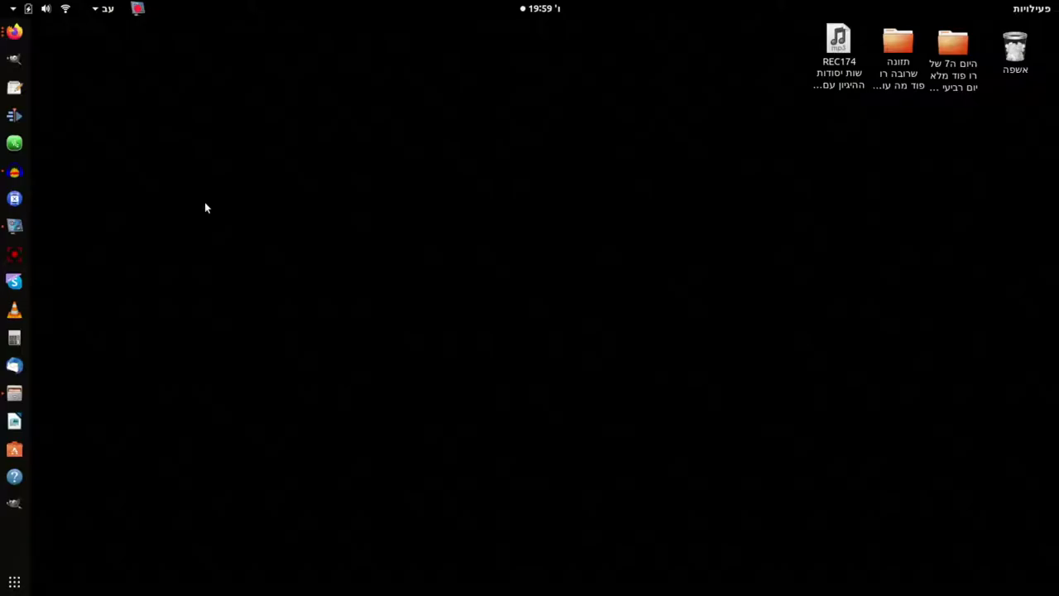
left_click(14, 59)
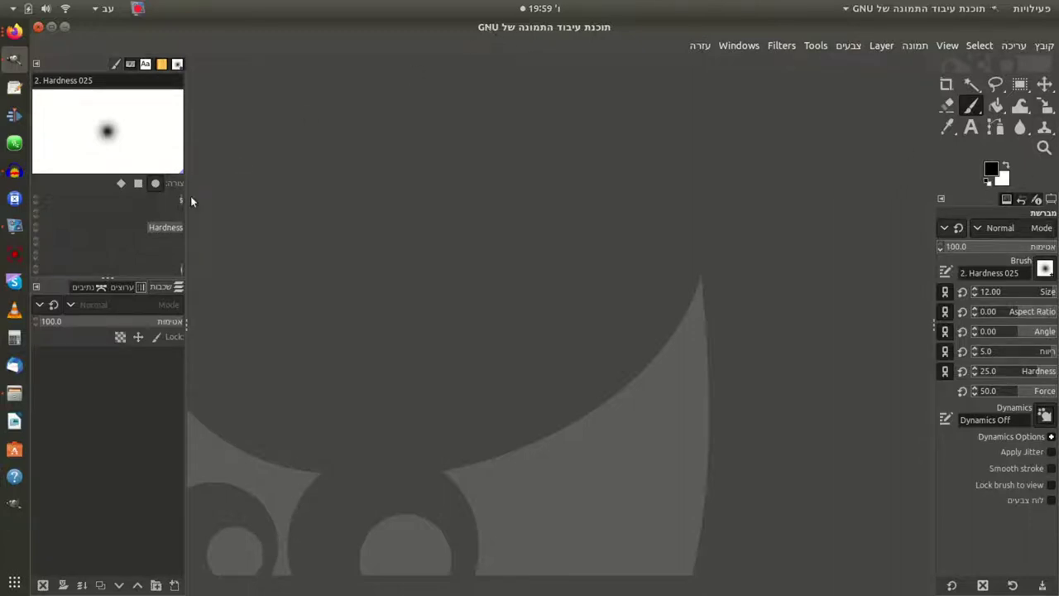
- Drag the sea-of-garbage jpg from the Files search results for 'ים' onto the empty GIMP canvas
left_click(23, 394)
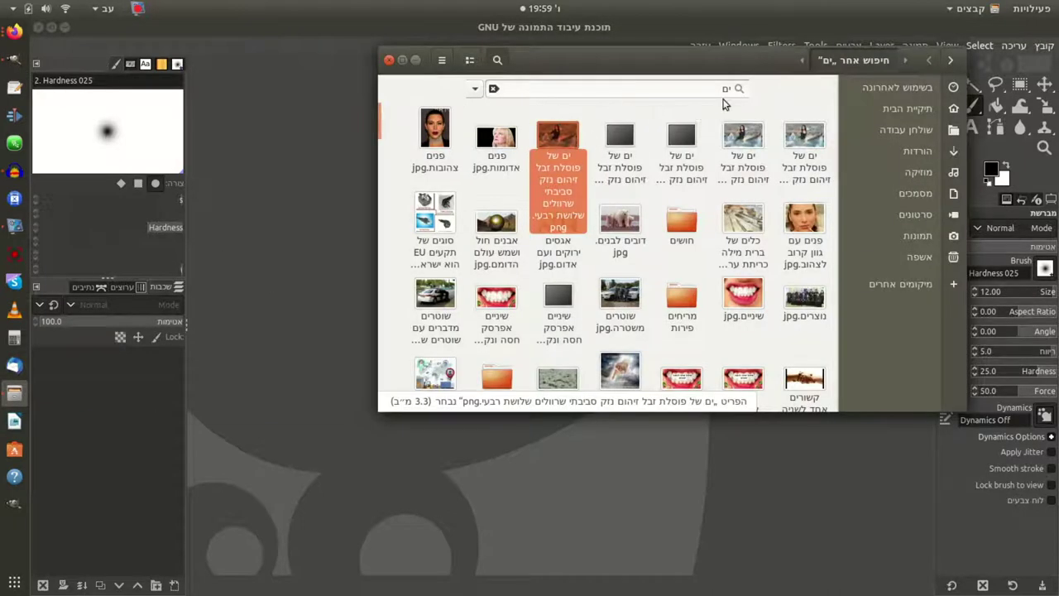
left_click(811, 141)
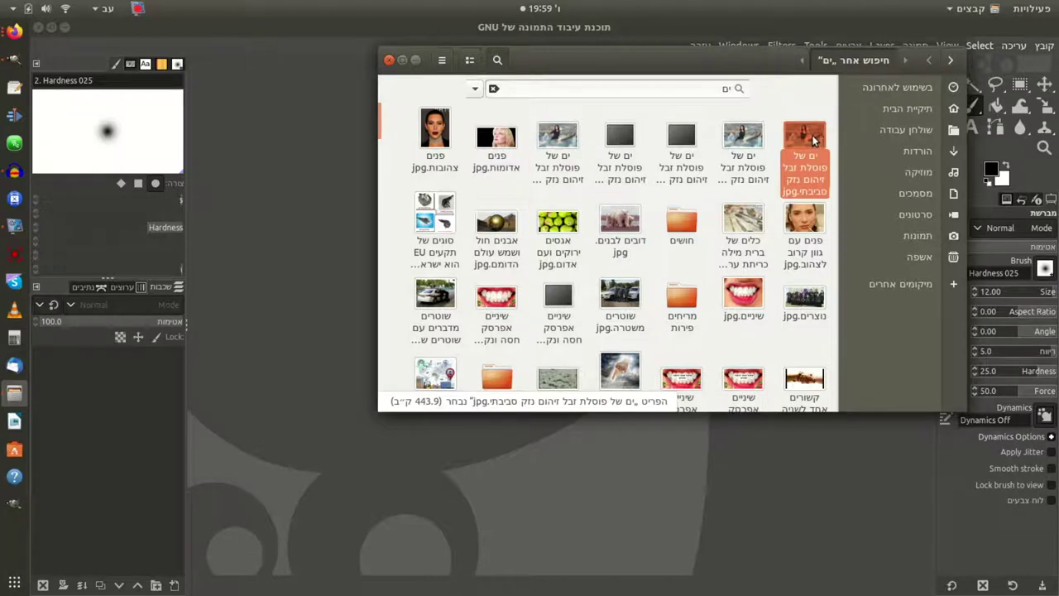
left_click_drag(810, 139, 447, 486)
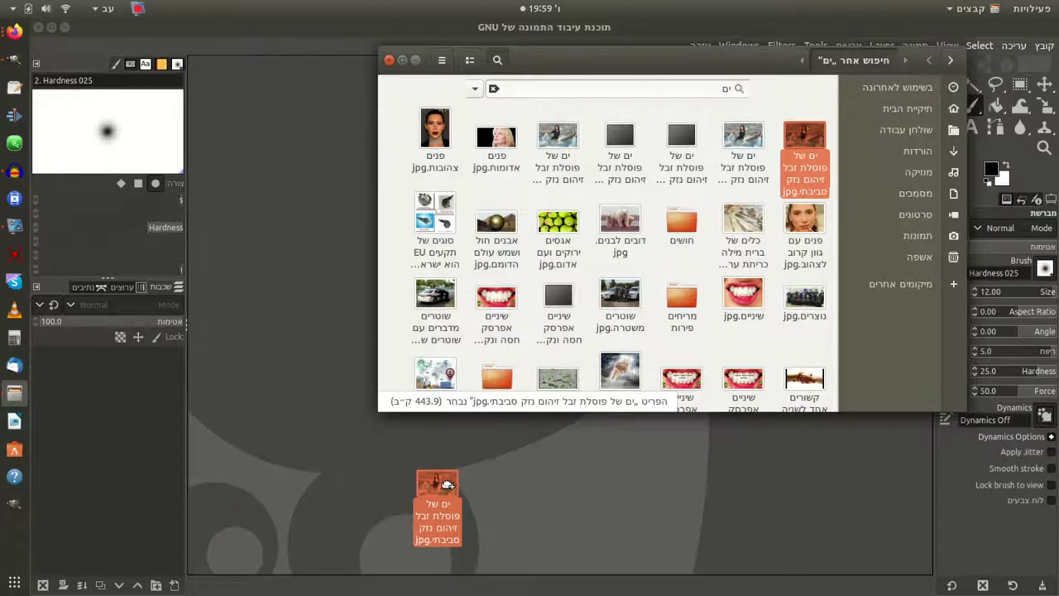
left_click_drag(446, 484, 446, 480)
- Open the recent 10-layer xcf composite project and widen the Layers dock to show names
left_click(1045, 46)
mouse_move(993, 151)
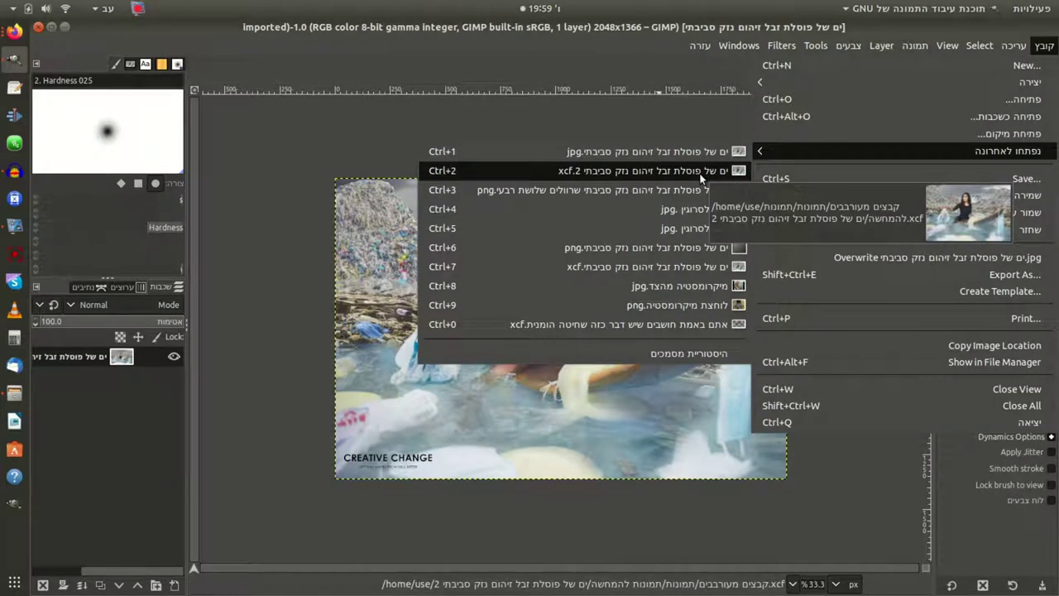
left_click(702, 176)
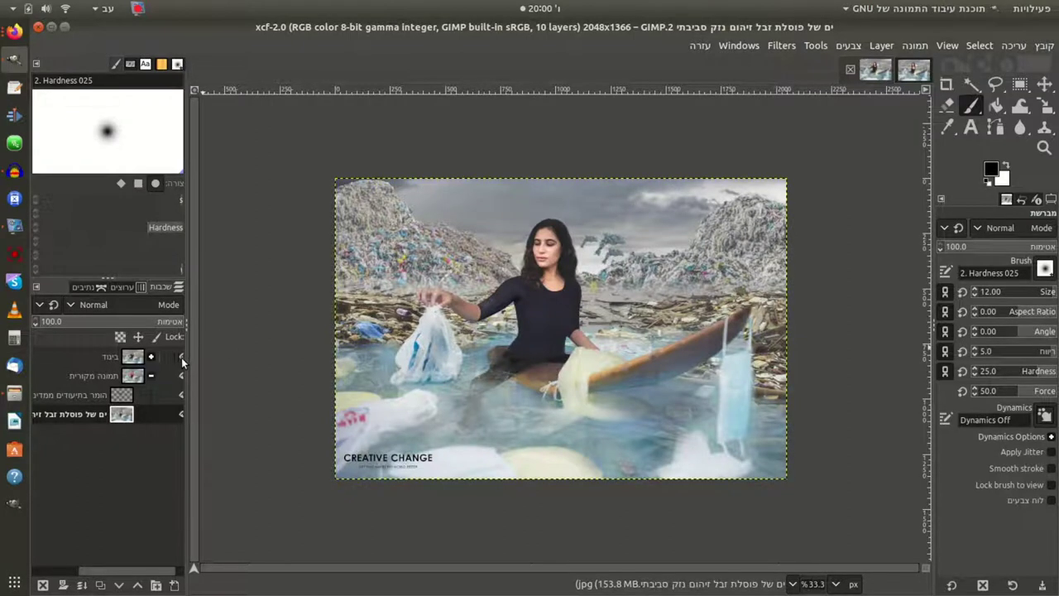
left_click_drag(185, 355, 278, 356)
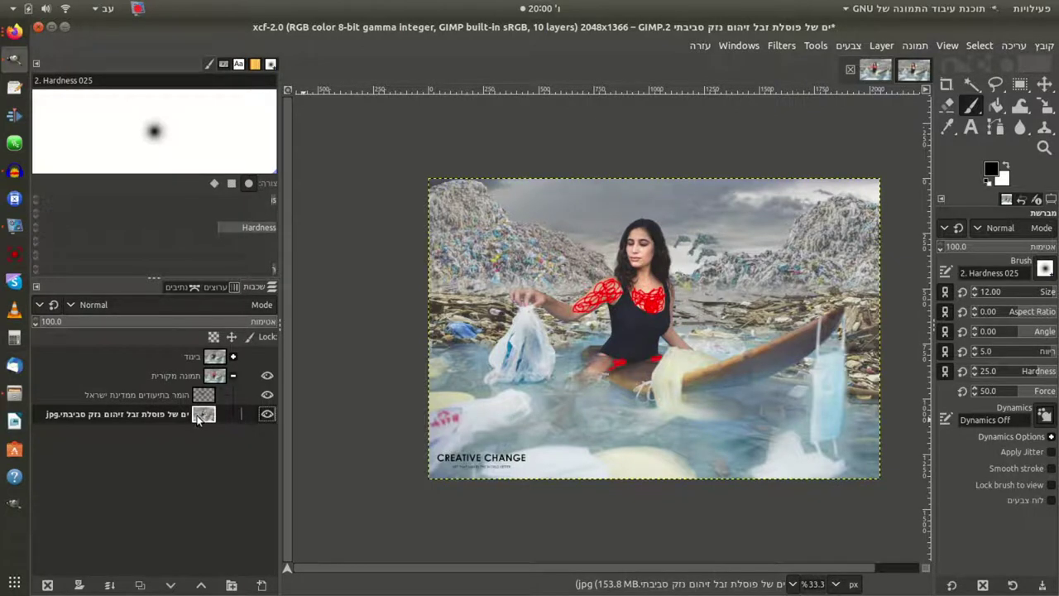
- Duplicate the bottom photo layer, rename the copy 'חור של הראש', and select it
double_click(197, 415)
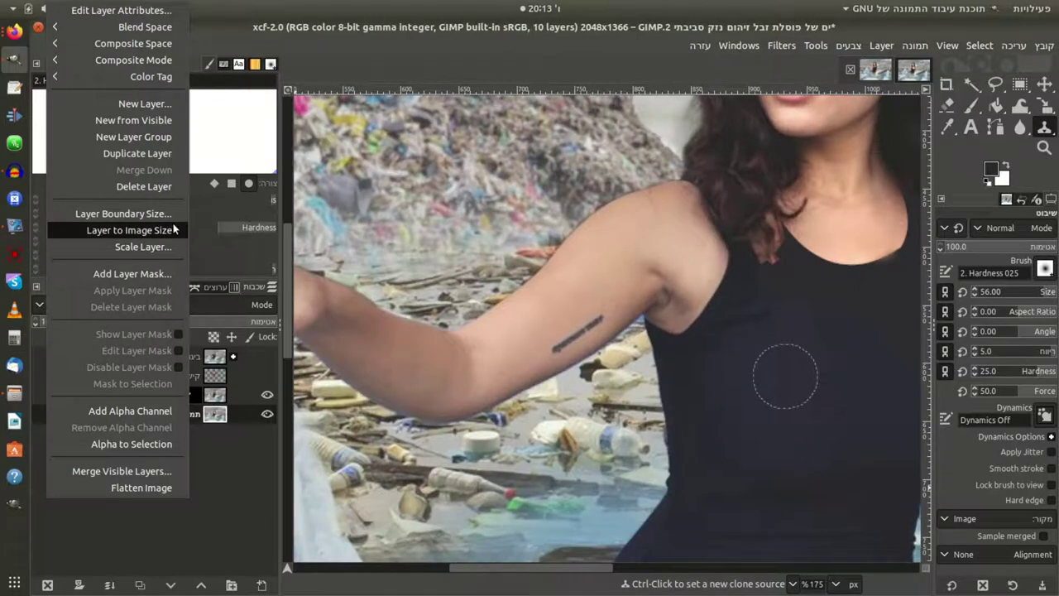
left_click(161, 153)
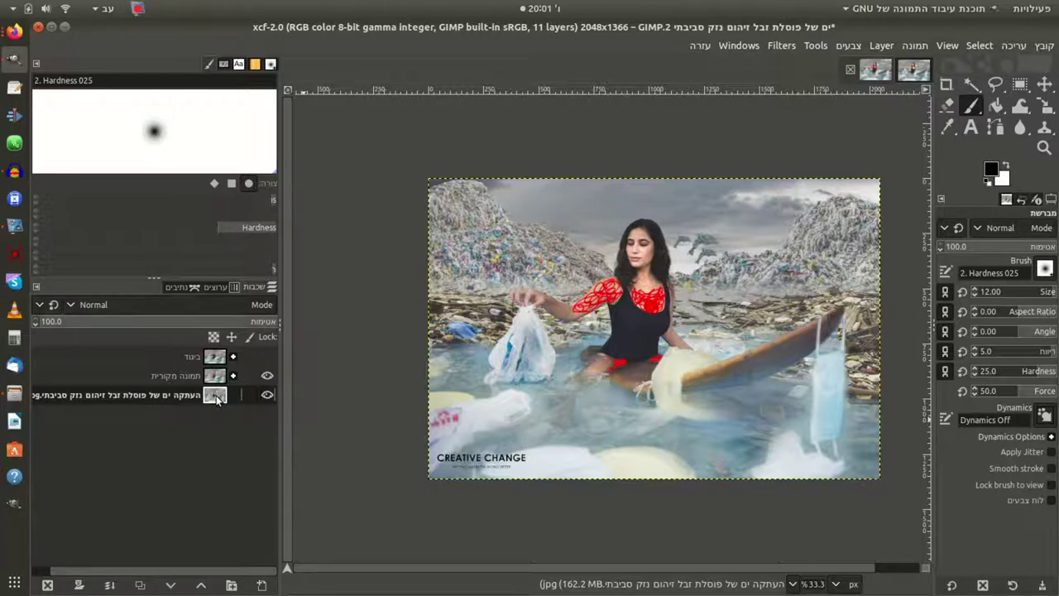
double_click(184, 395)
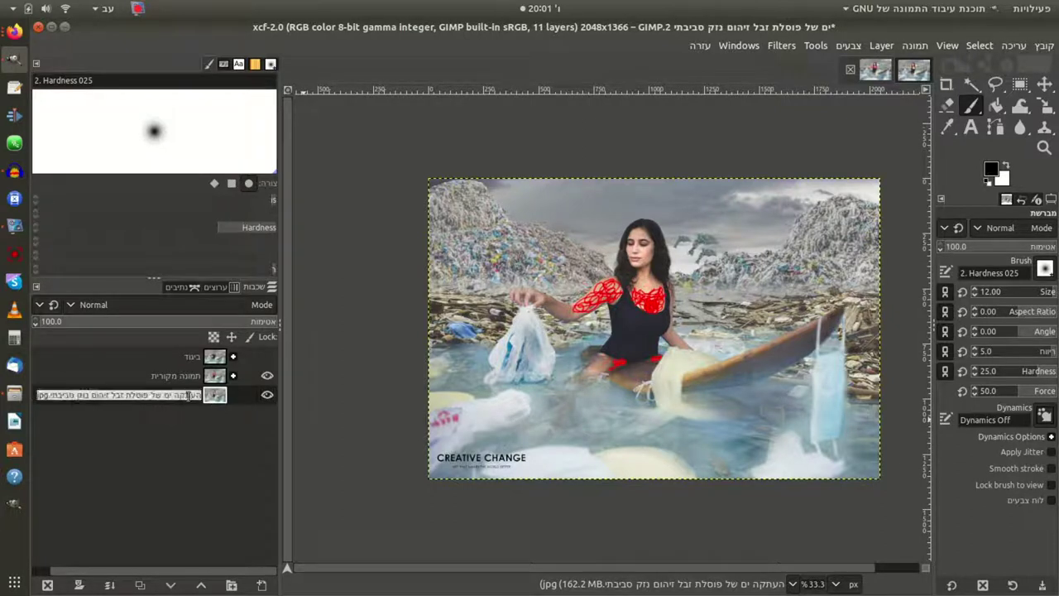
type("חור של הראש")
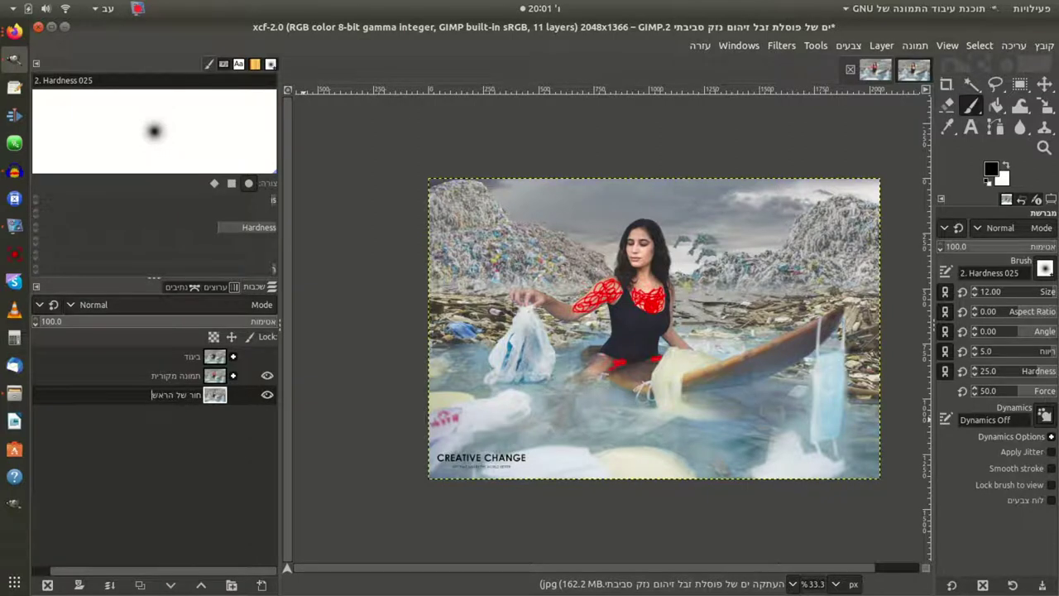
key("Return")
left_click(214, 417)
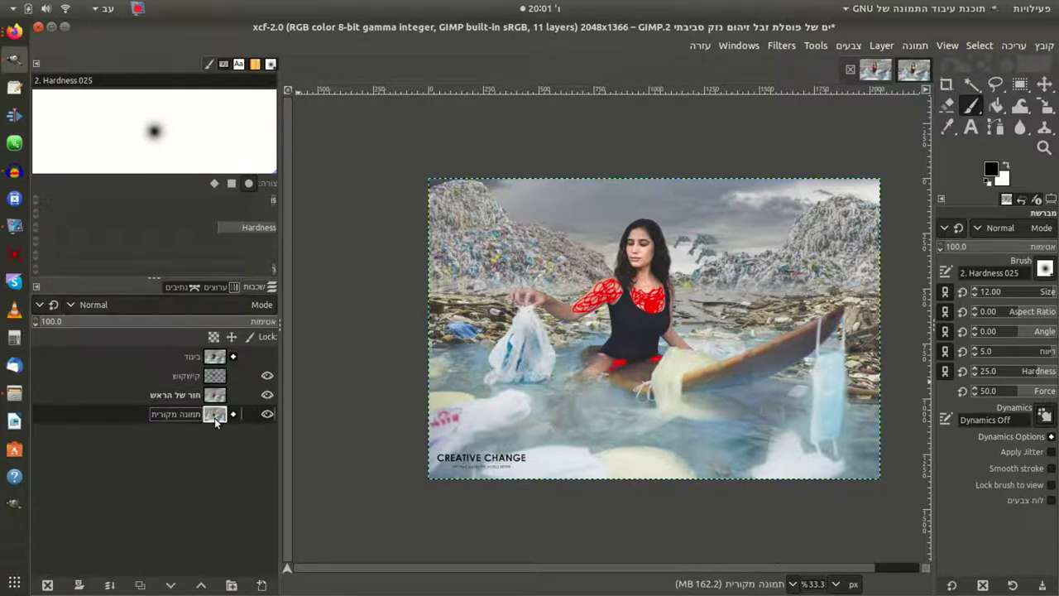
left_click(217, 398)
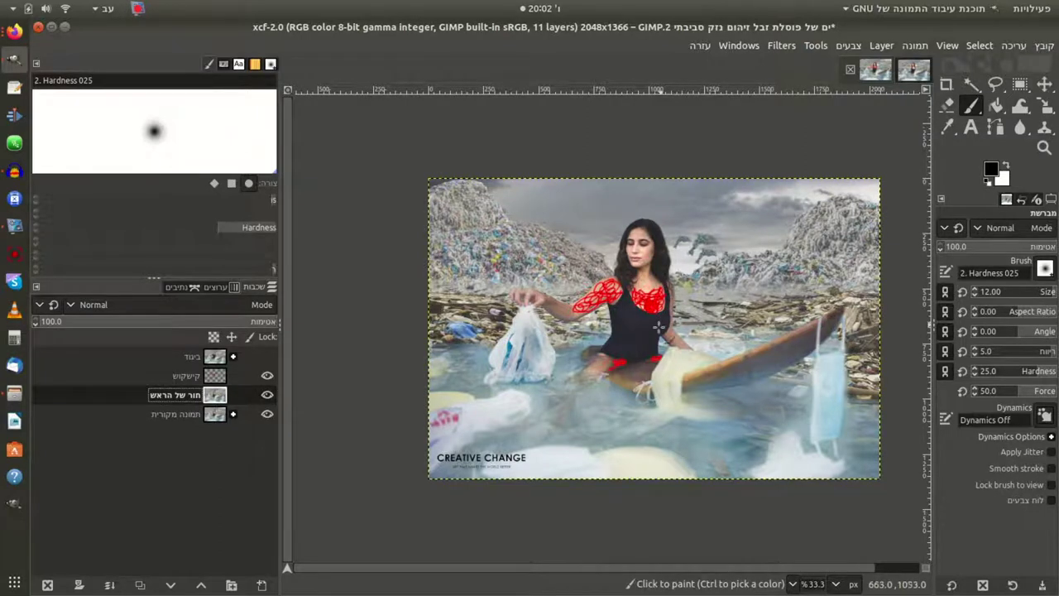
- Zoom in on the woman's neck and chest and start a Bézier path at the right collarbone
key("z")
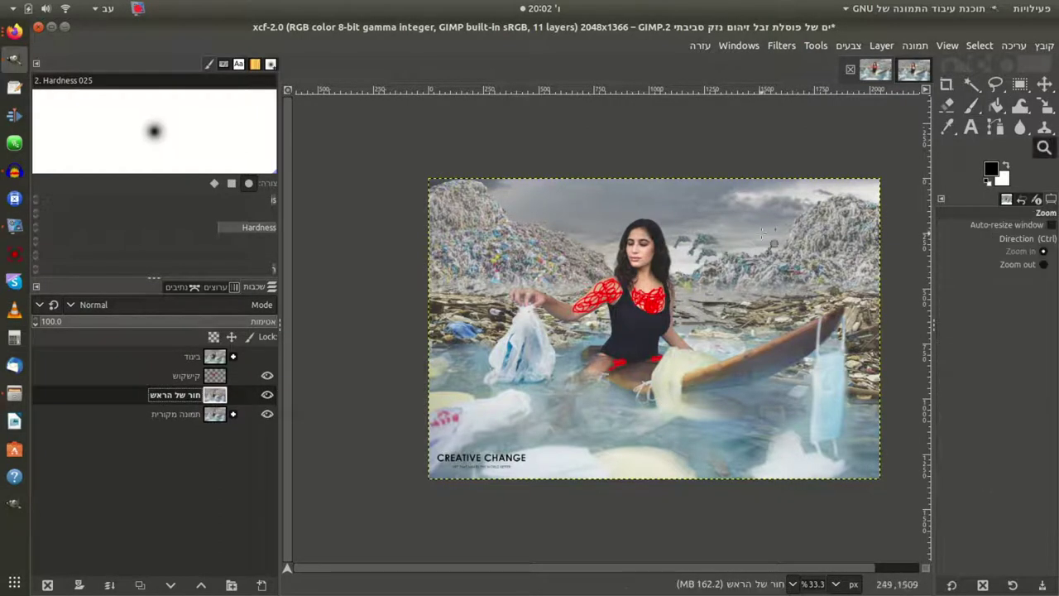
mouse_move(586, 262)
left_mouse_down()
mouse_move(669, 311)
mouse_move(705, 367)
left_mouse_up()
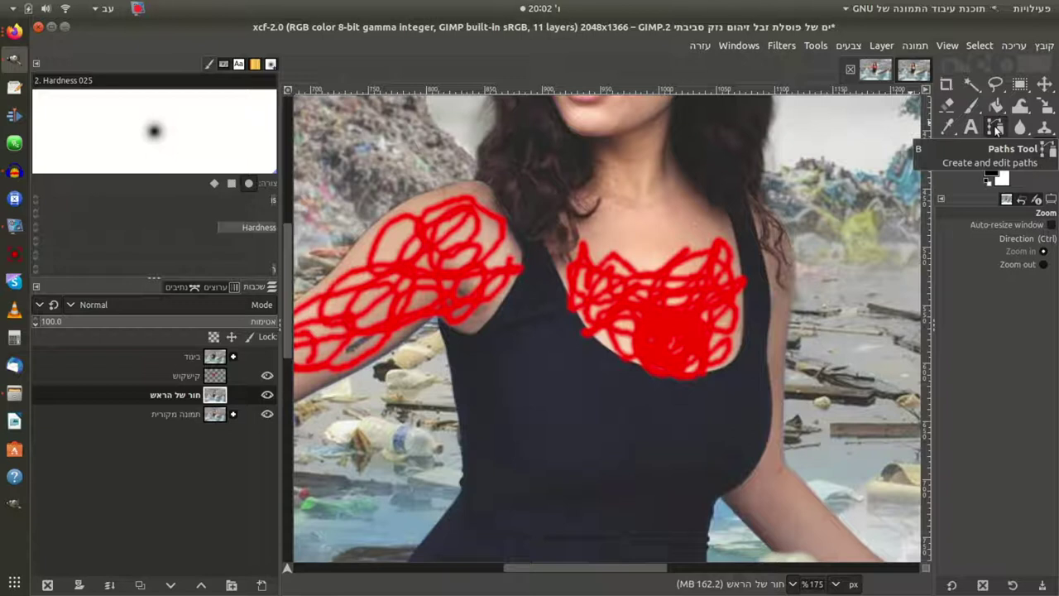
left_click(997, 128)
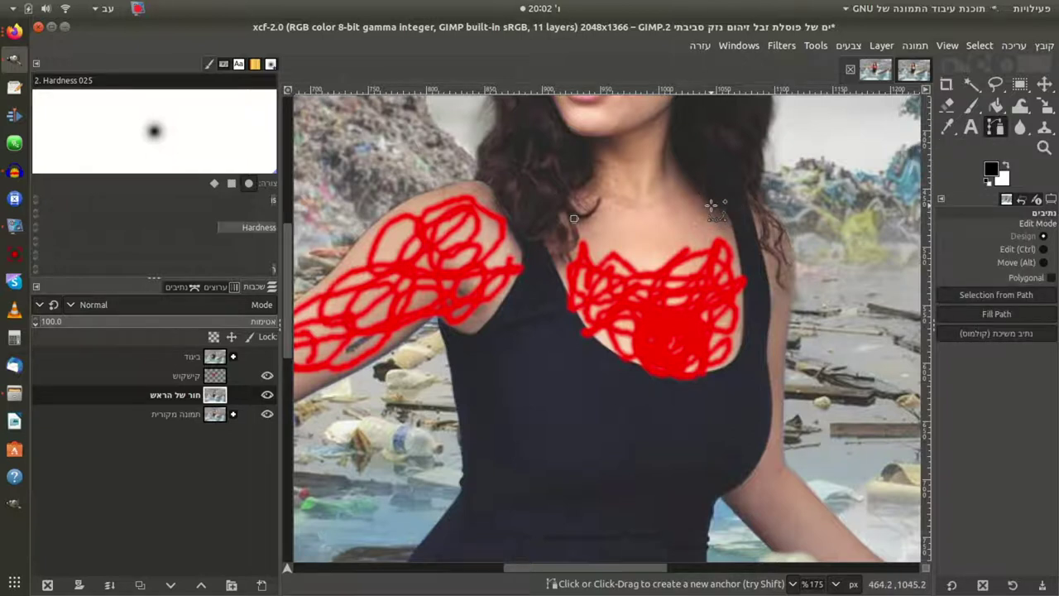
left_click(709, 203)
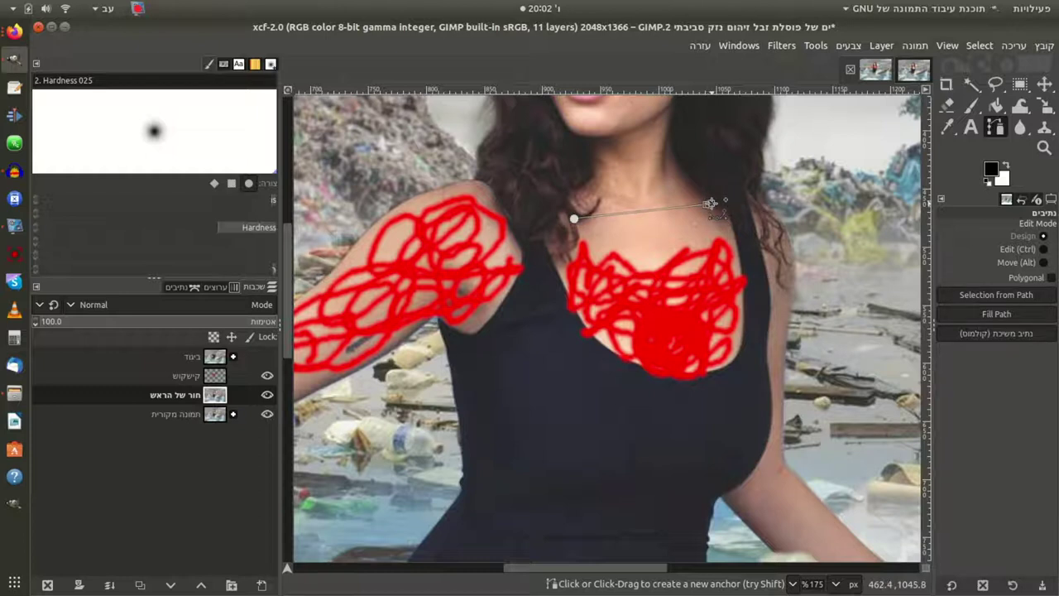
left_click_drag(709, 203, 725, 176)
- Curve the path down along the tank top's neckline by adjusting its handles and anchors
left_click_drag(691, 231, 664, 328)
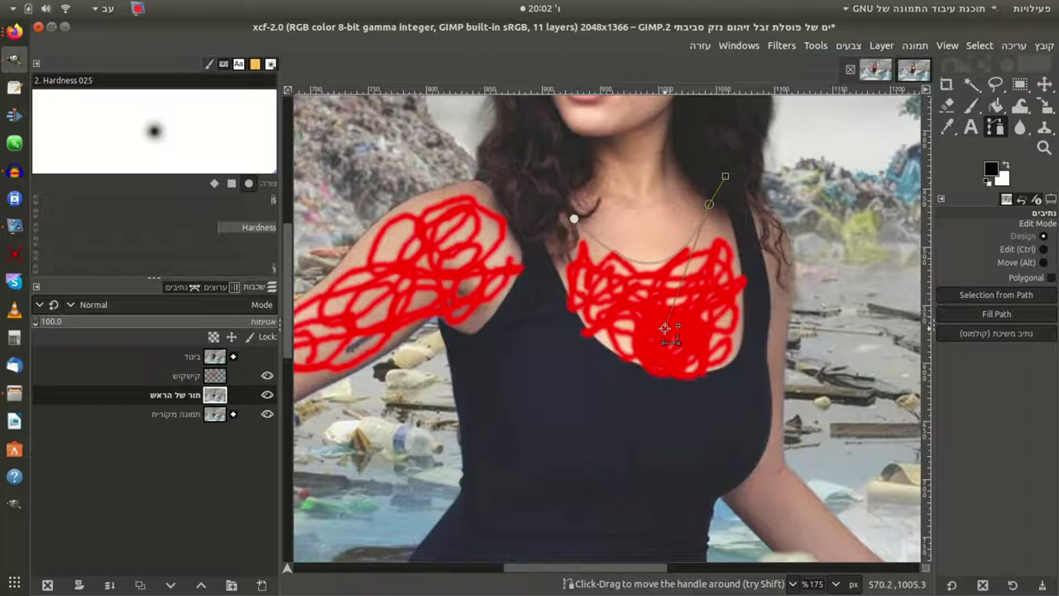
left_click_drag(665, 329, 645, 326)
key("ctrl")
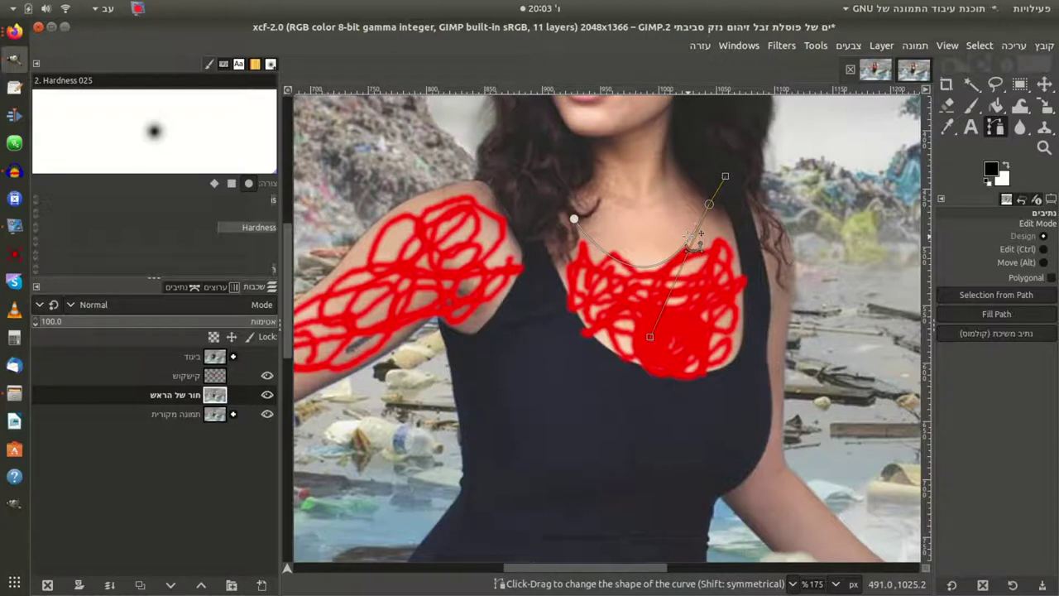
key("ctrl")
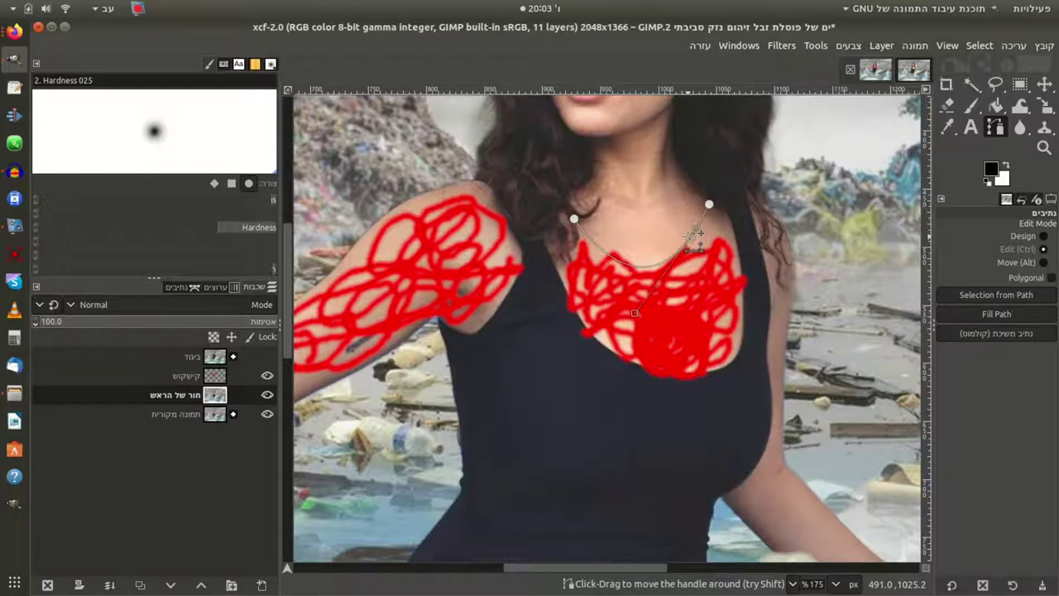
mouse_move(689, 237)
left_mouse_down()
mouse_move(708, 250)
mouse_move(695, 245)
left_mouse_up()
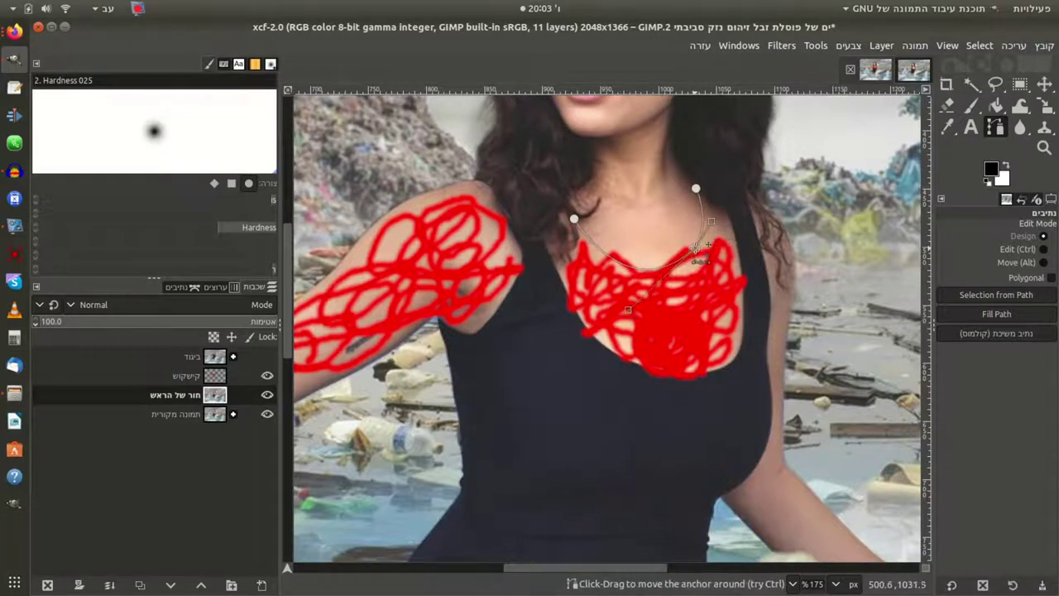
left_click_drag(628, 312, 619, 298)
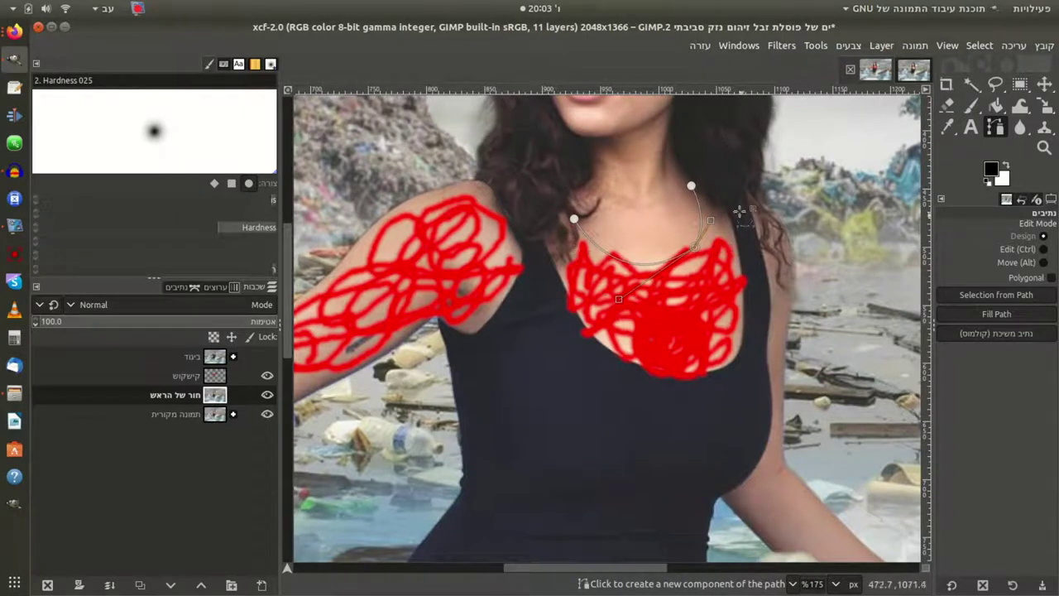
left_click(691, 184)
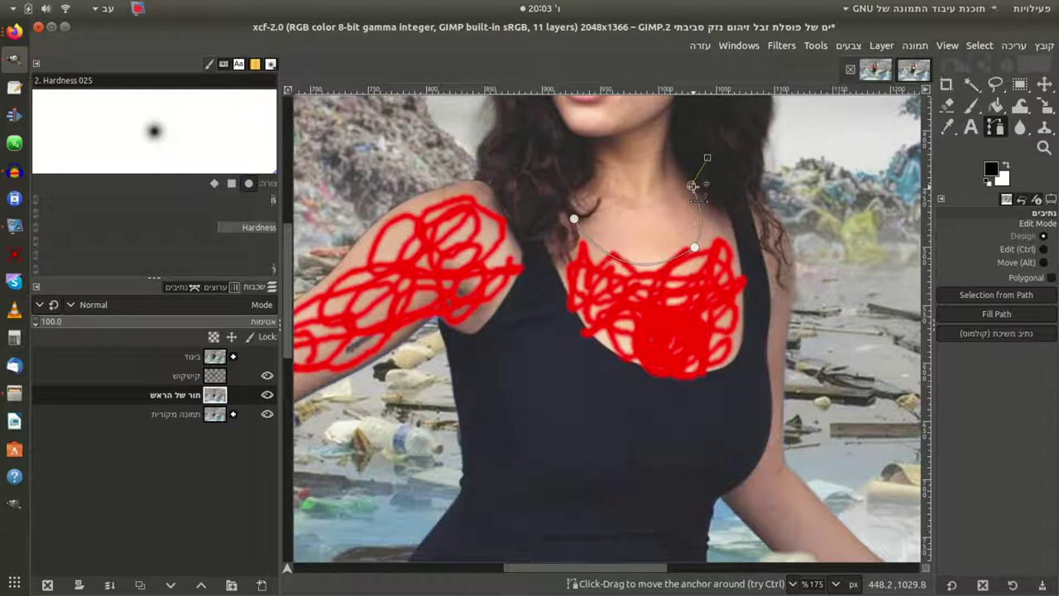
- Refine the neckline path's anchors and curves at the top and bottom-right
left_click(573, 219)
left_click(695, 247)
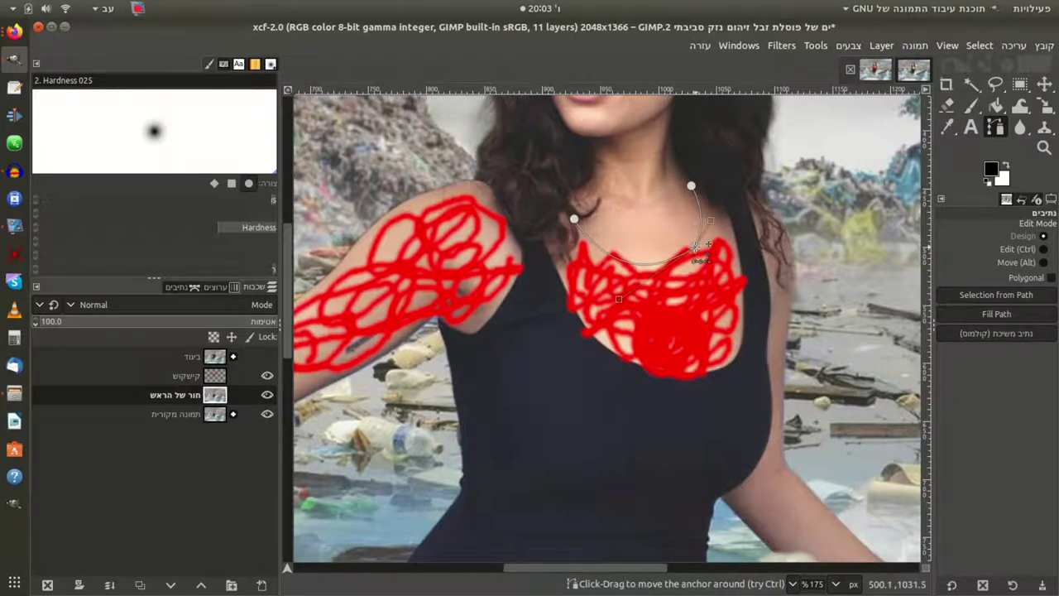
left_click_drag(695, 246, 742, 278)
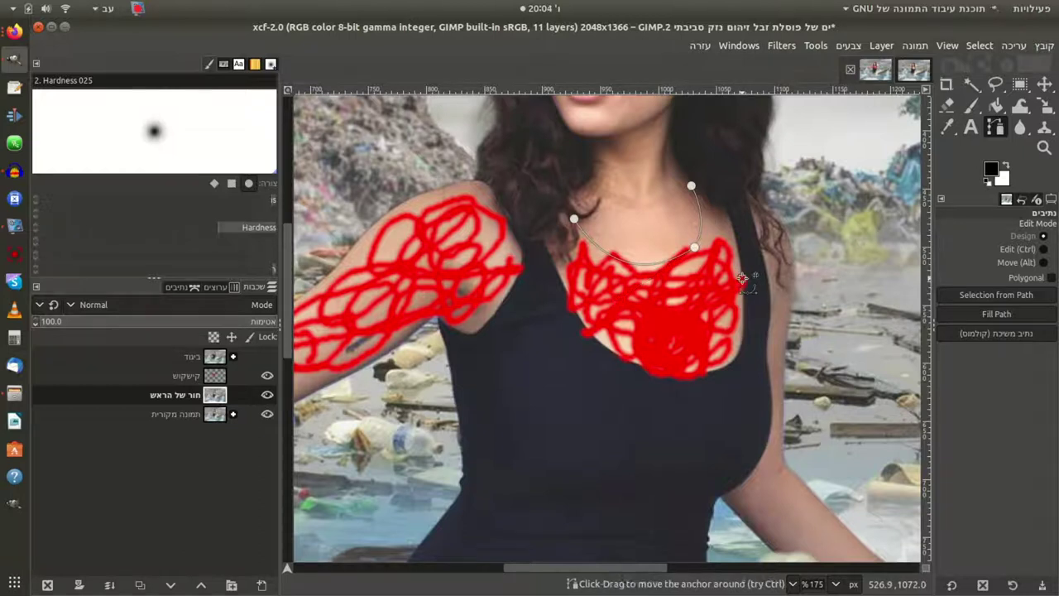
key("ctrl")
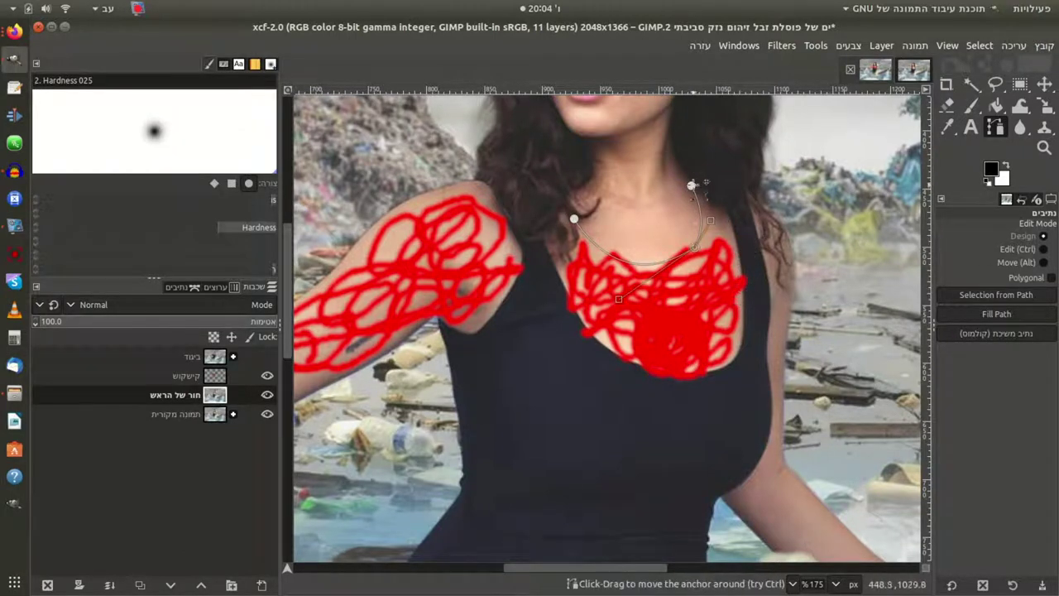
left_click(692, 183)
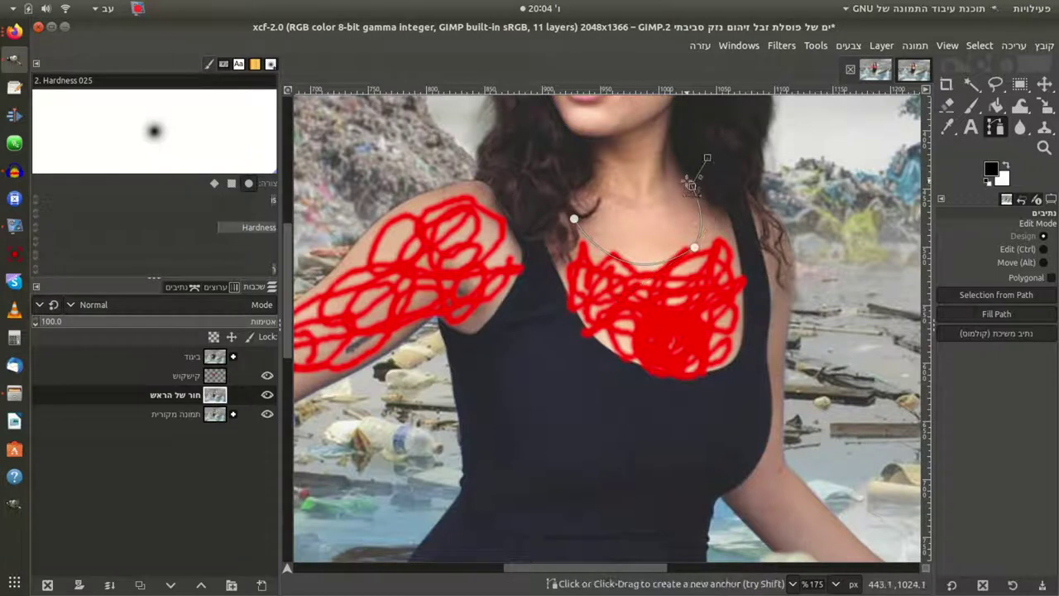
left_click(728, 210)
left_click(728, 208)
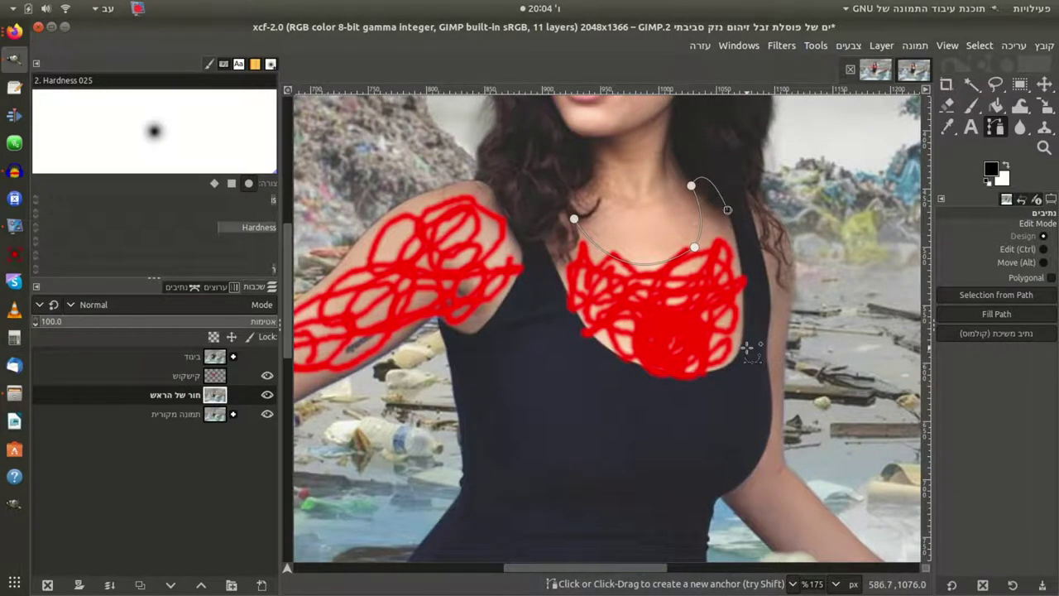
left_click_drag(728, 209, 735, 209)
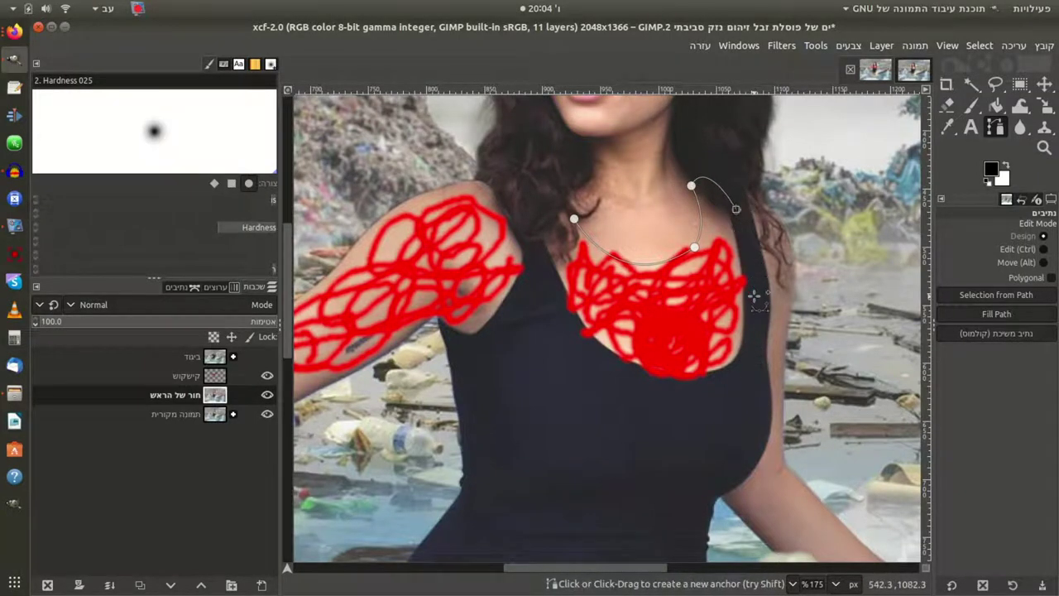
- Extend the path outline around the red chest area up to the left shoulder
left_click(751, 298)
left_click(738, 375)
left_click(676, 387)
left_click(606, 360)
left_click(569, 321)
left_click(547, 269)
left_click(567, 263)
left_click(573, 258)
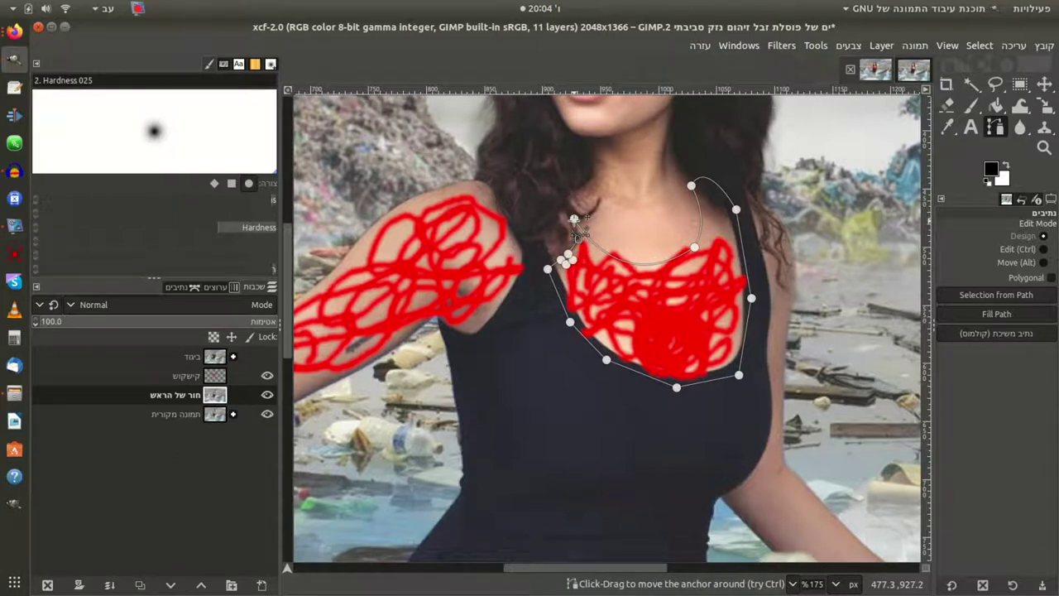
- Close the path at its first anchor and convert it into a selection
key("ctrl")
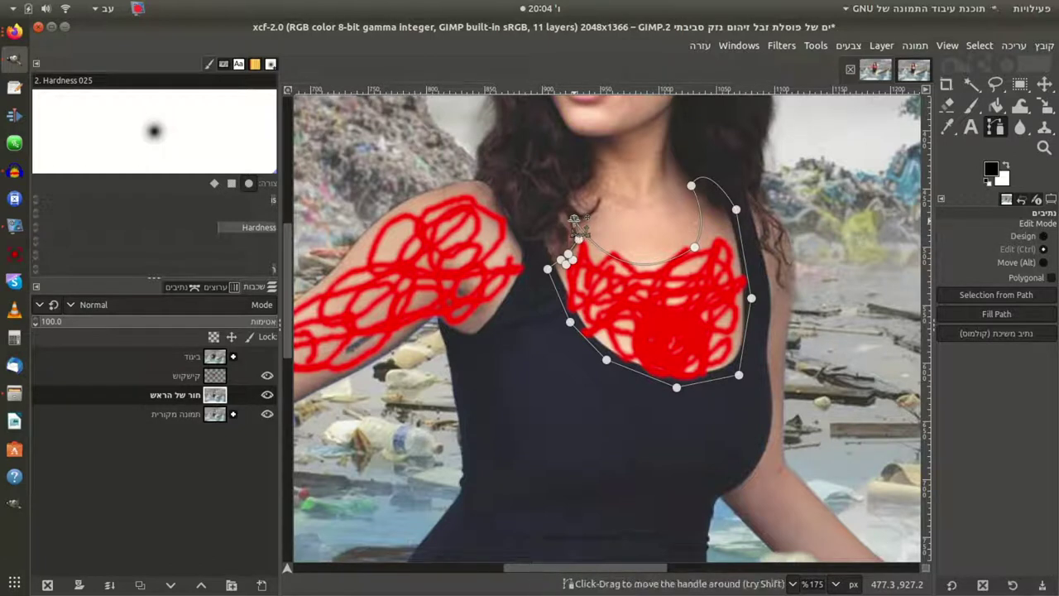
left_click(691, 185)
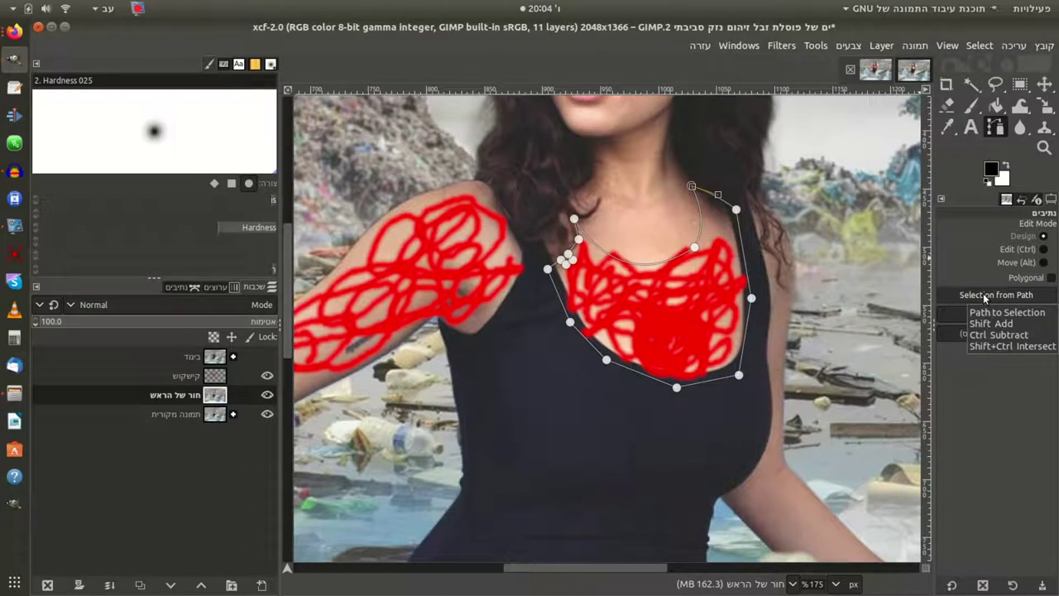
left_click(985, 296)
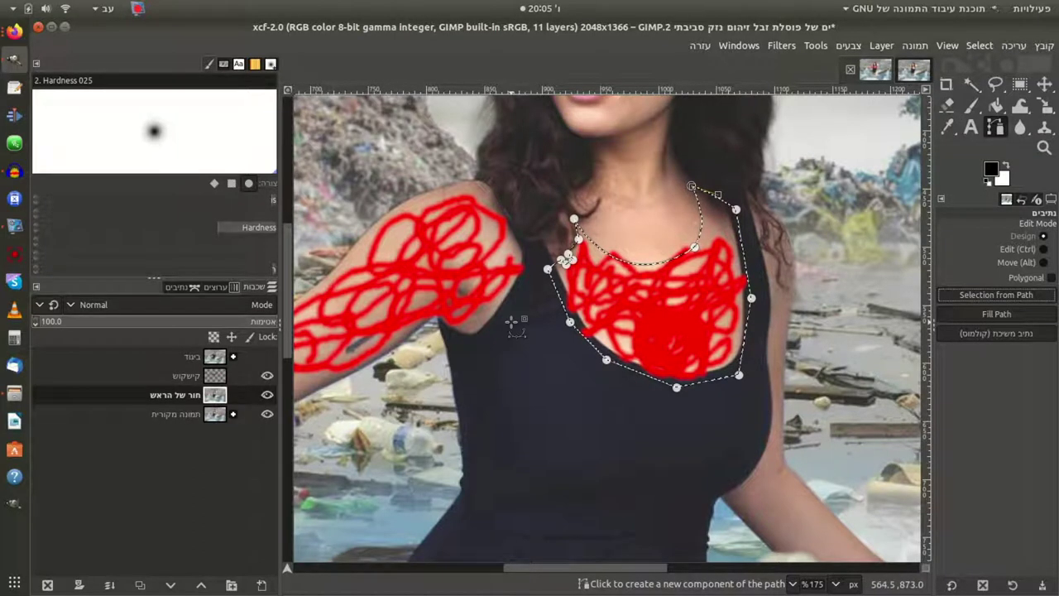
- Add a white, fully opaque layer mask to the חור של הראש layer
double_click(189, 402)
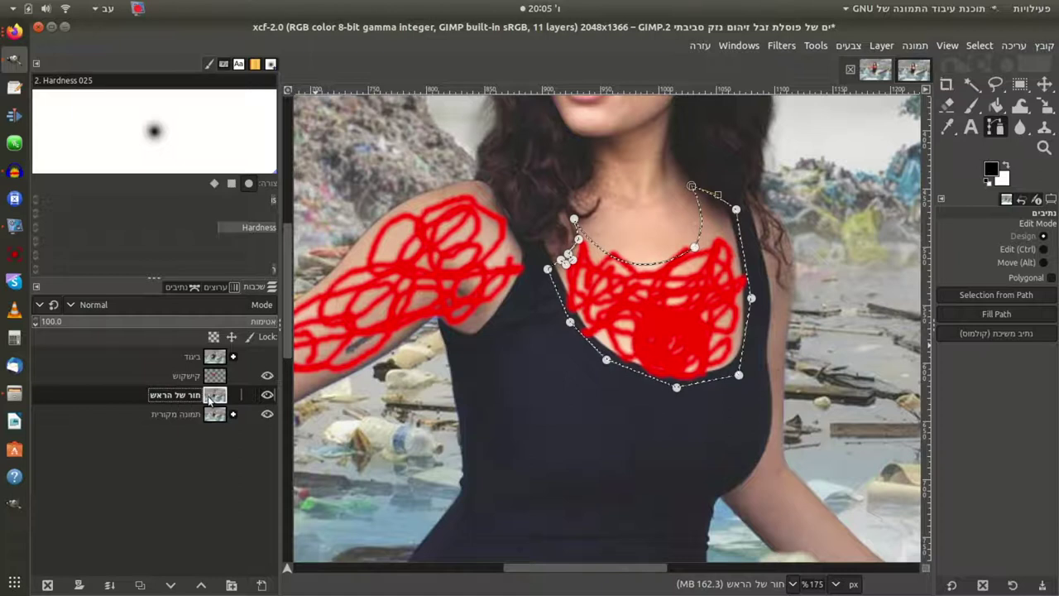
right_click(209, 399)
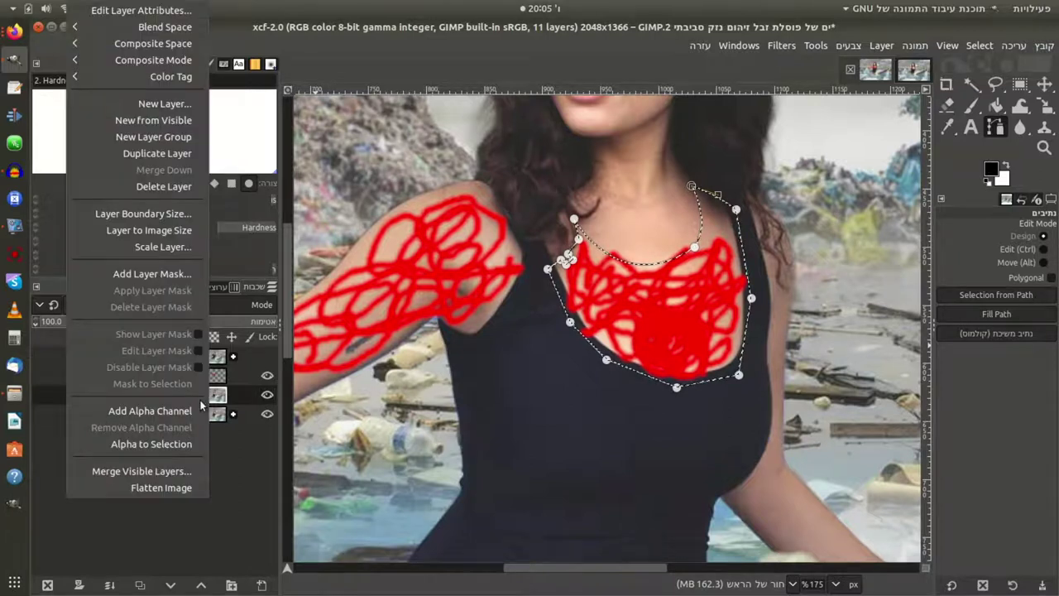
left_click(169, 274)
key("Return")
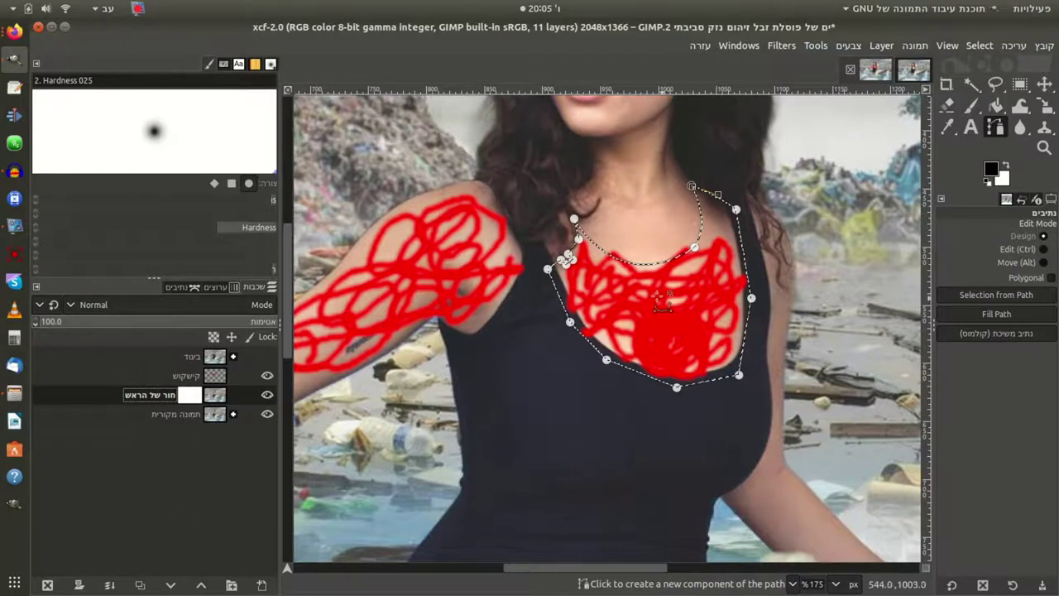
left_click(972, 105)
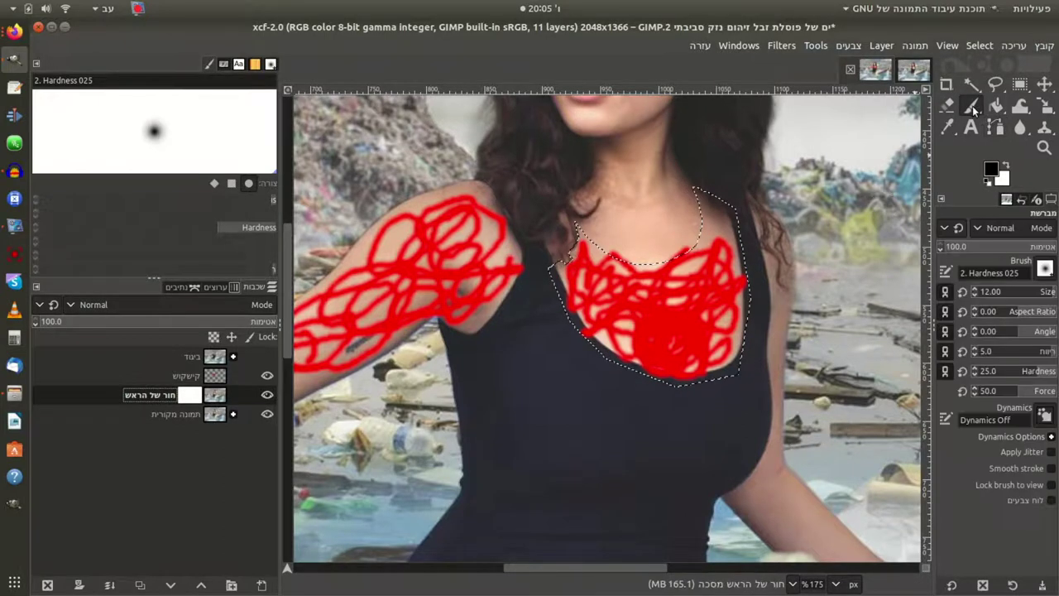
- Set the paintbrush to size 56, testing and undoing one mask stroke
left_click(994, 173)
left_click(1045, 283)
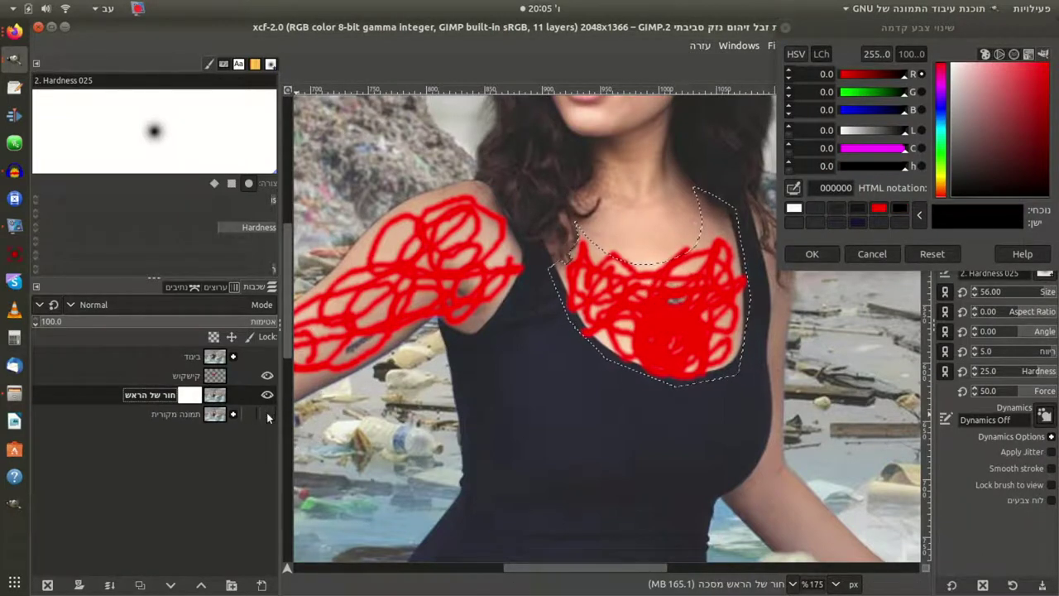
mouse_move(692, 283)
left_mouse_down()
mouse_move(714, 231)
mouse_move(537, 205)
mouse_move(704, 177)
left_mouse_up()
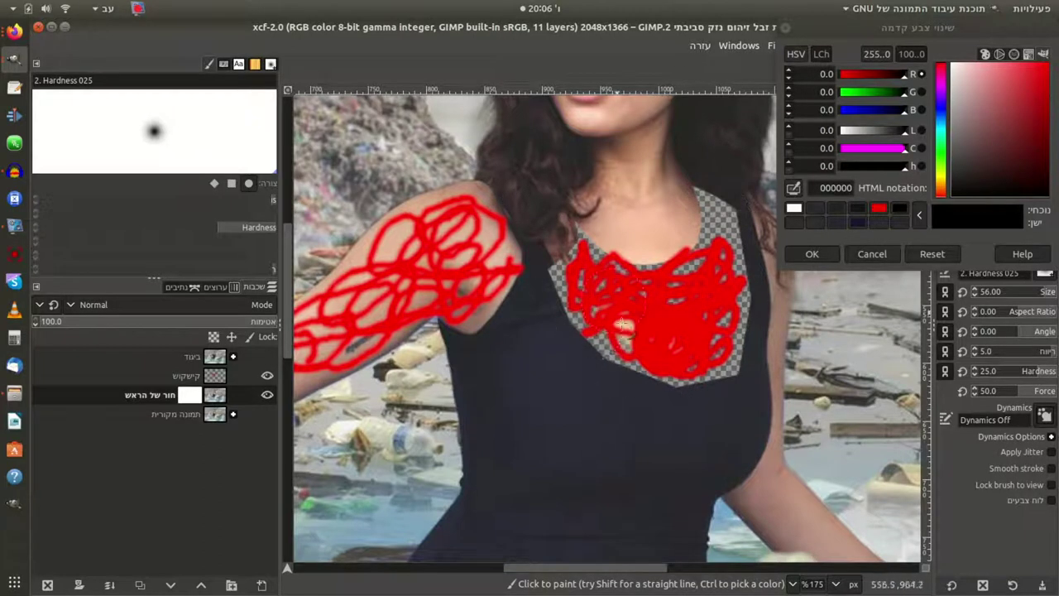
key("ctrl+z")
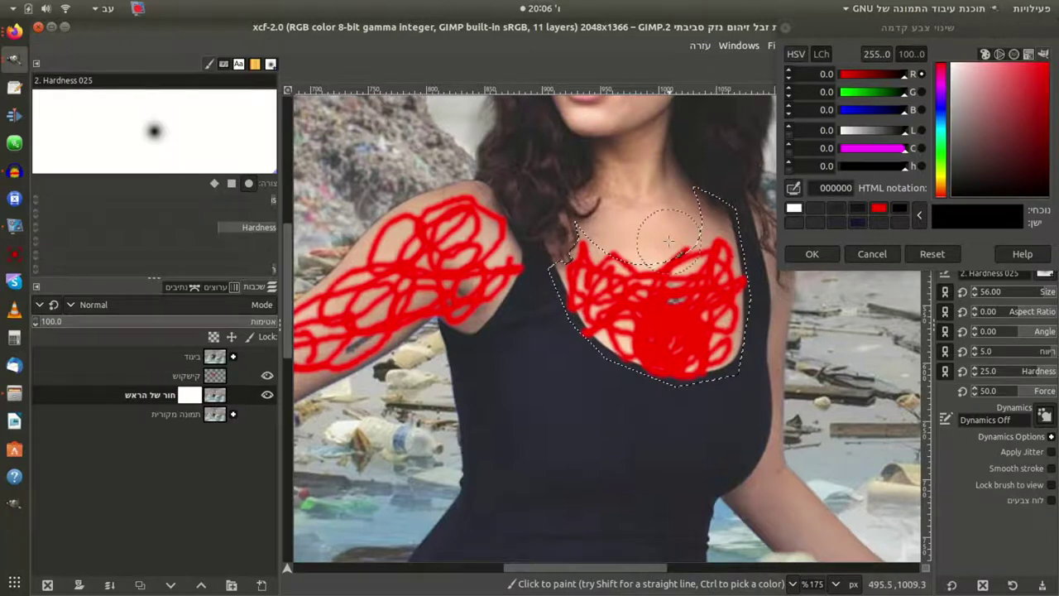
left_click(866, 254)
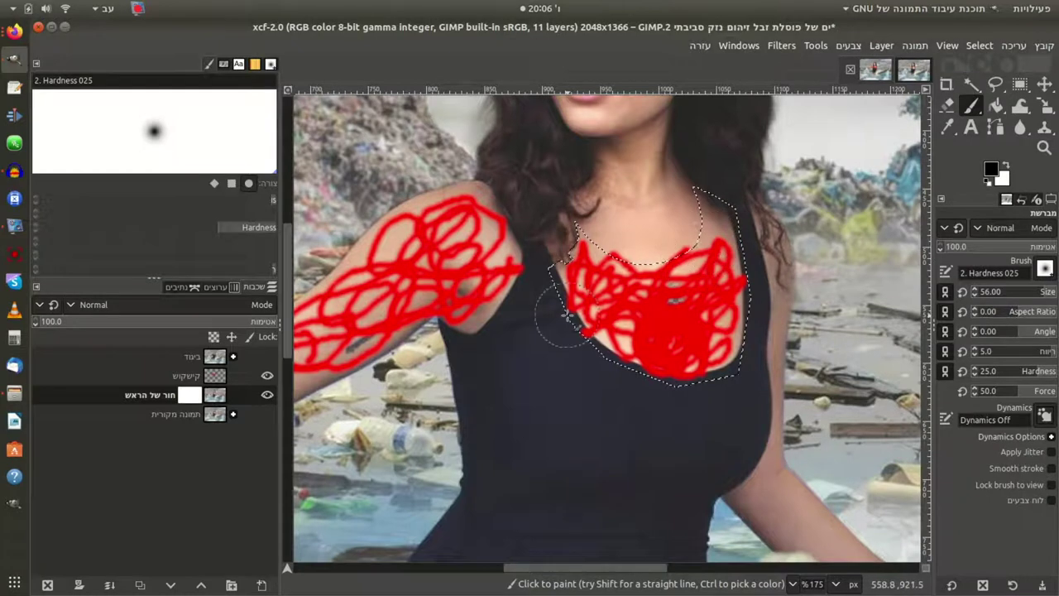
- Invert the selection so everything outside the neckline is selected
right_click(647, 285)
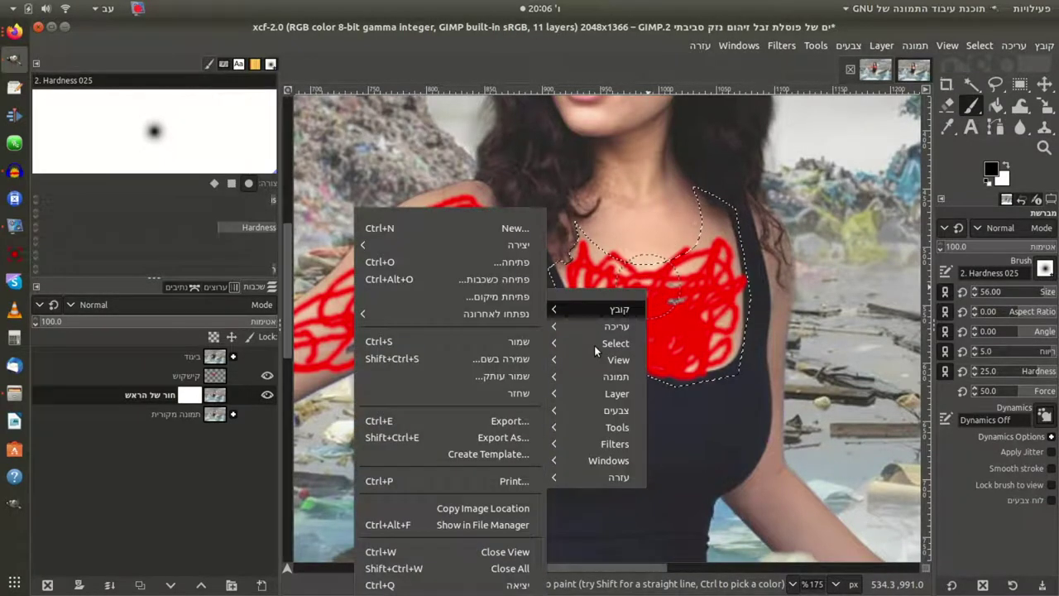
mouse_move(613, 342)
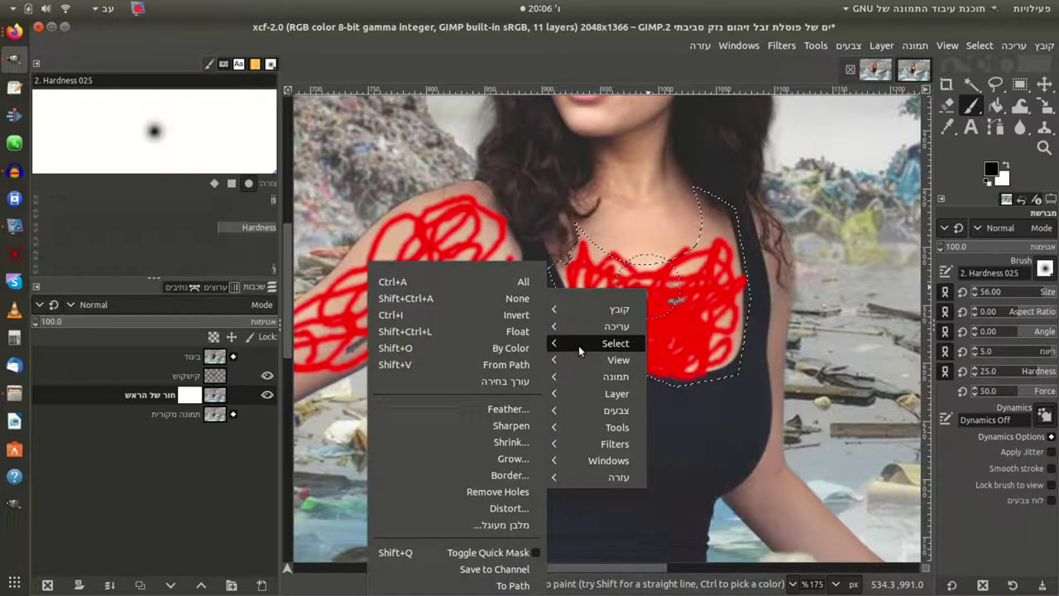
left_click(533, 318)
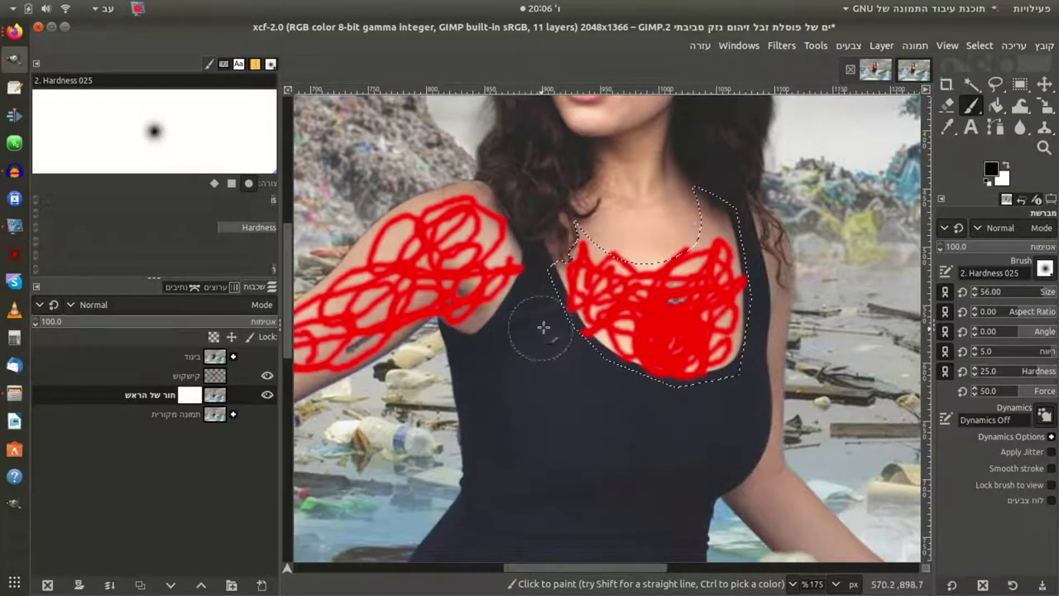
mouse_move(667, 256)
left_mouse_down()
mouse_move(726, 222)
mouse_move(640, 286)
mouse_move(658, 222)
left_mouse_up()
key("ctrl+z")
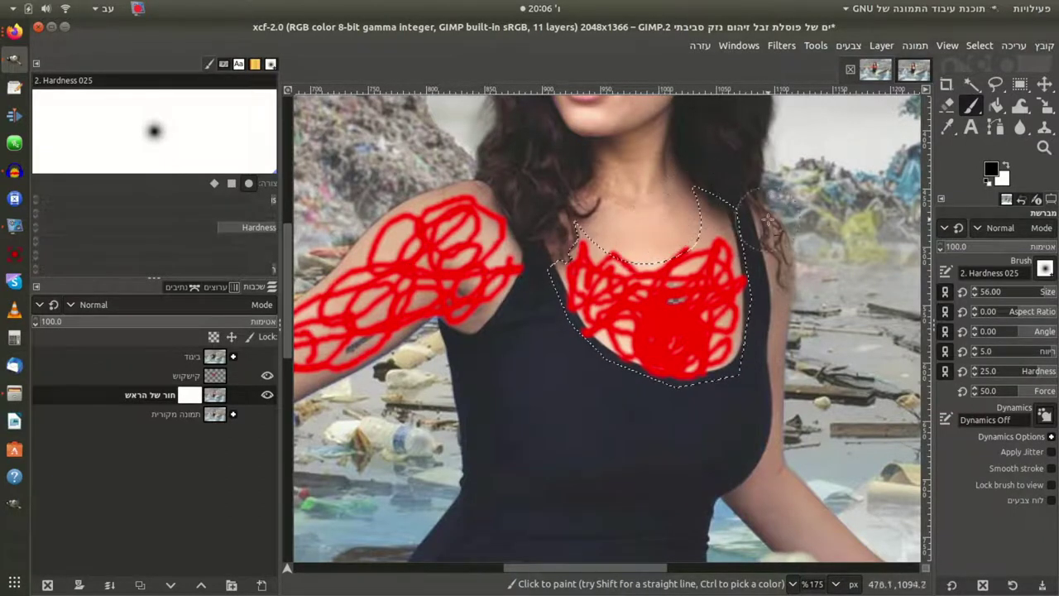
- Bucket-fill the mask black outside the neckline and make the bottom photo layer visible again
left_click(998, 106)
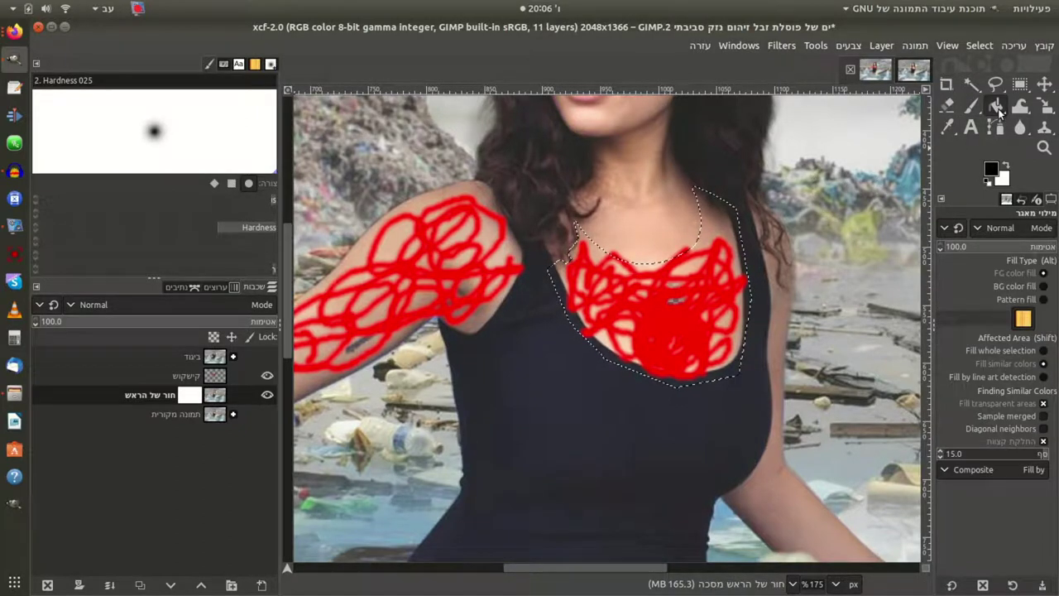
left_click(761, 194)
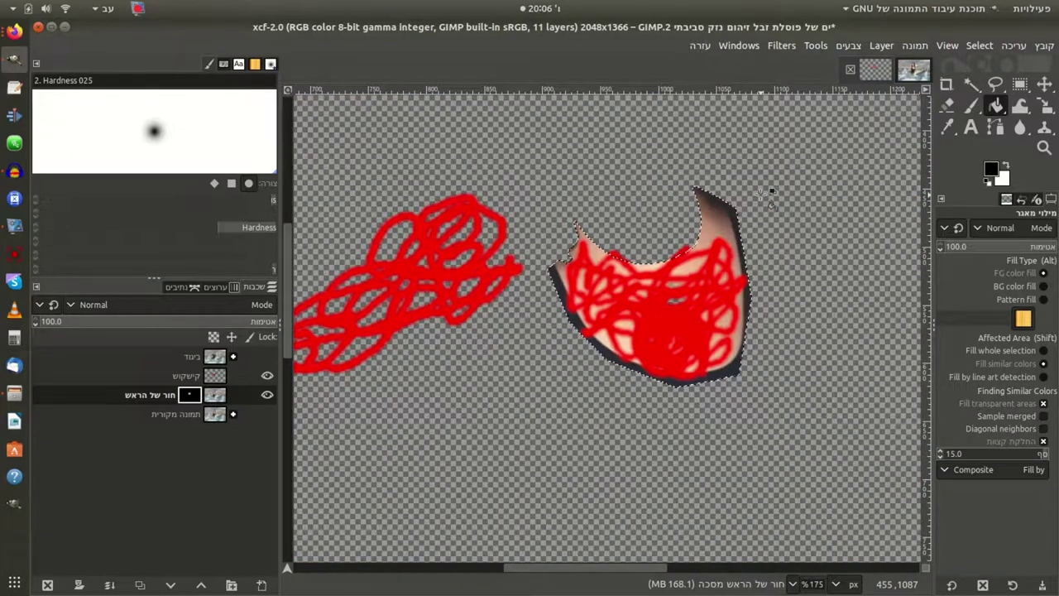
left_click(192, 398)
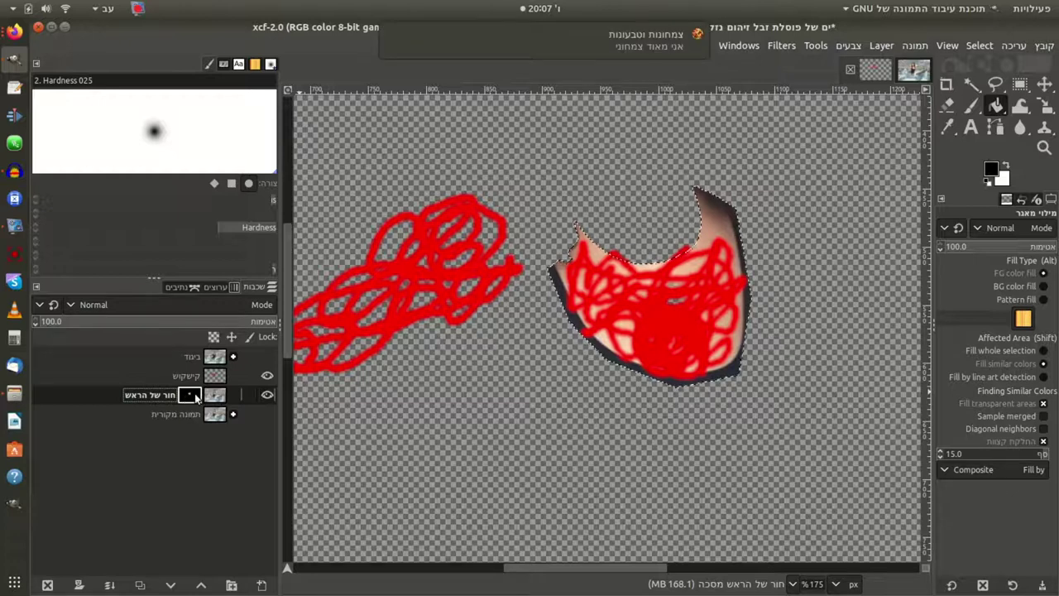
left_click(218, 396)
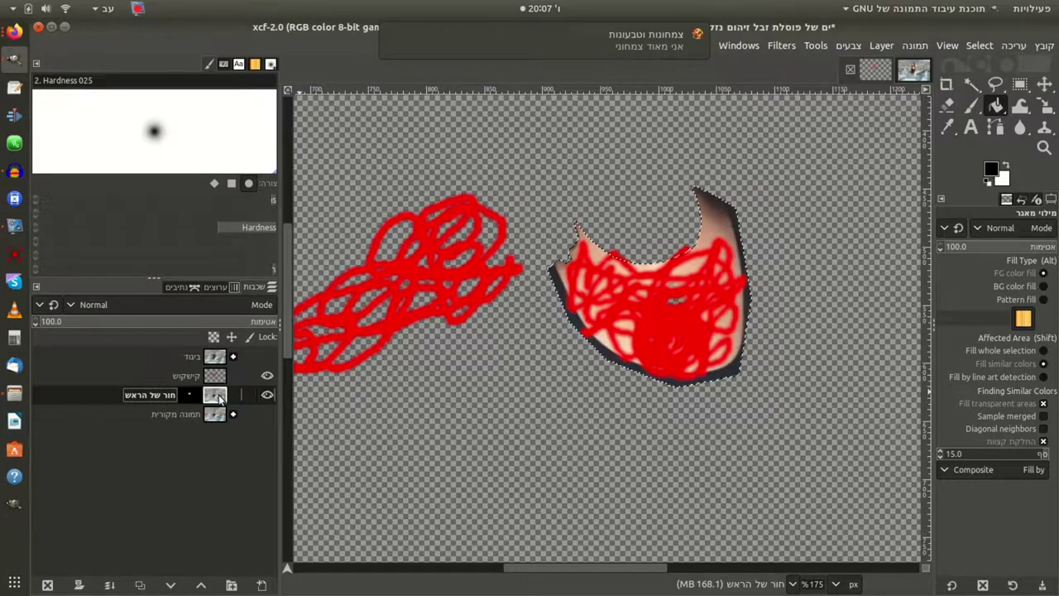
double_click(219, 396)
left_click(130, 556)
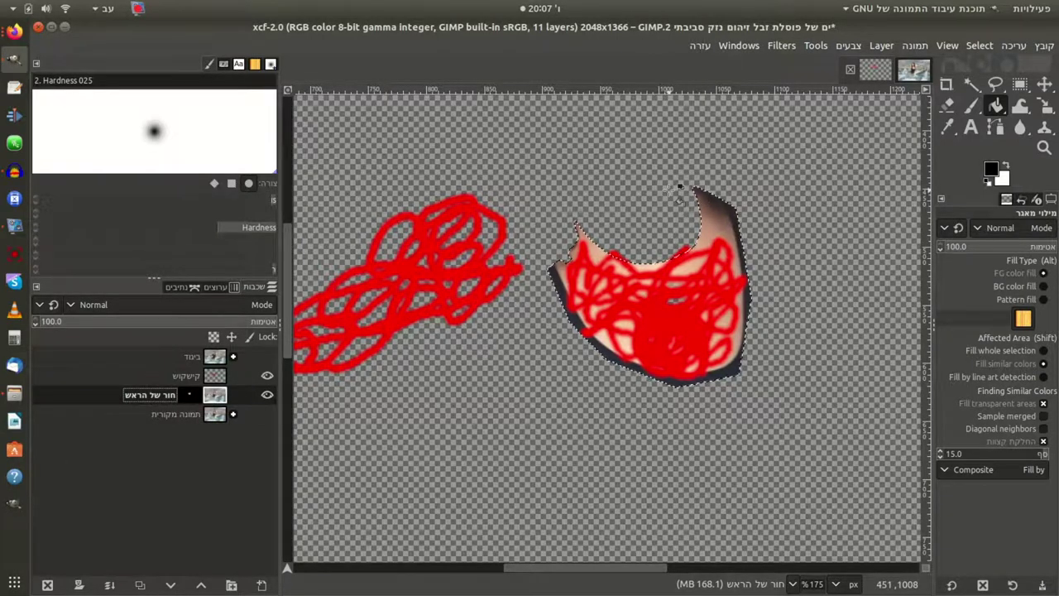
left_click(267, 414)
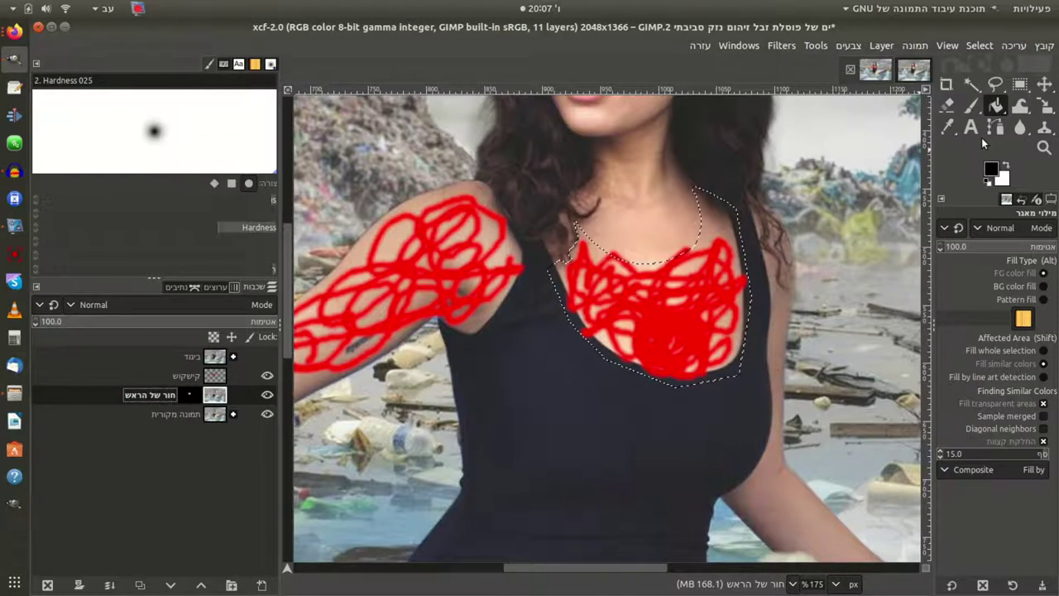
- Clear the neckline selection and try a dark brush stroke on the chest, then undo it
left_click(972, 113)
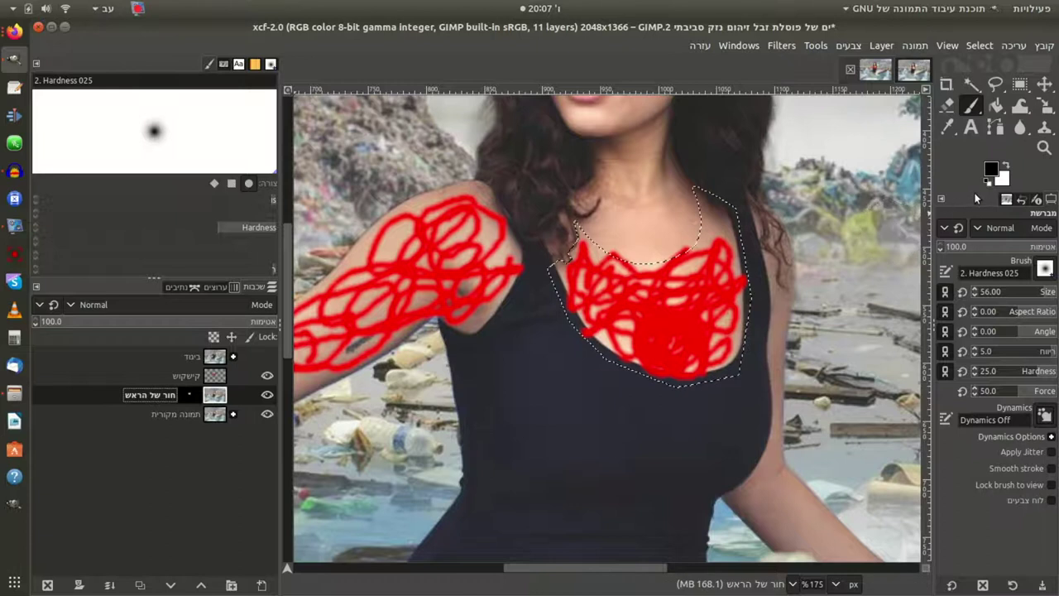
key("r")
left_click(659, 312)
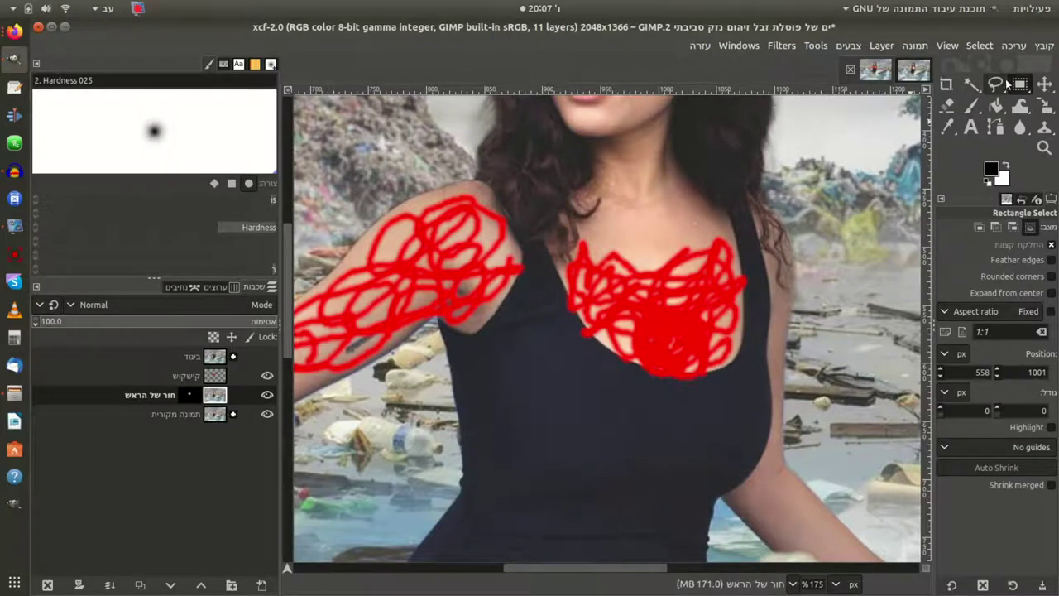
mouse_move(727, 219)
left_mouse_down()
mouse_move(757, 161)
mouse_move(744, 218)
left_mouse_up()
left_click(743, 269)
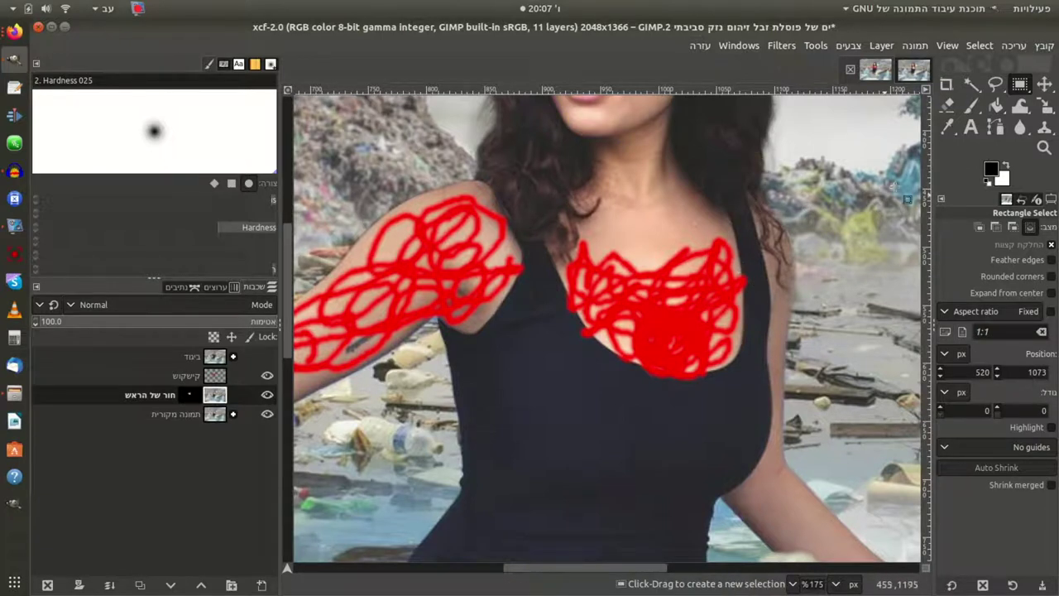
left_click(975, 112)
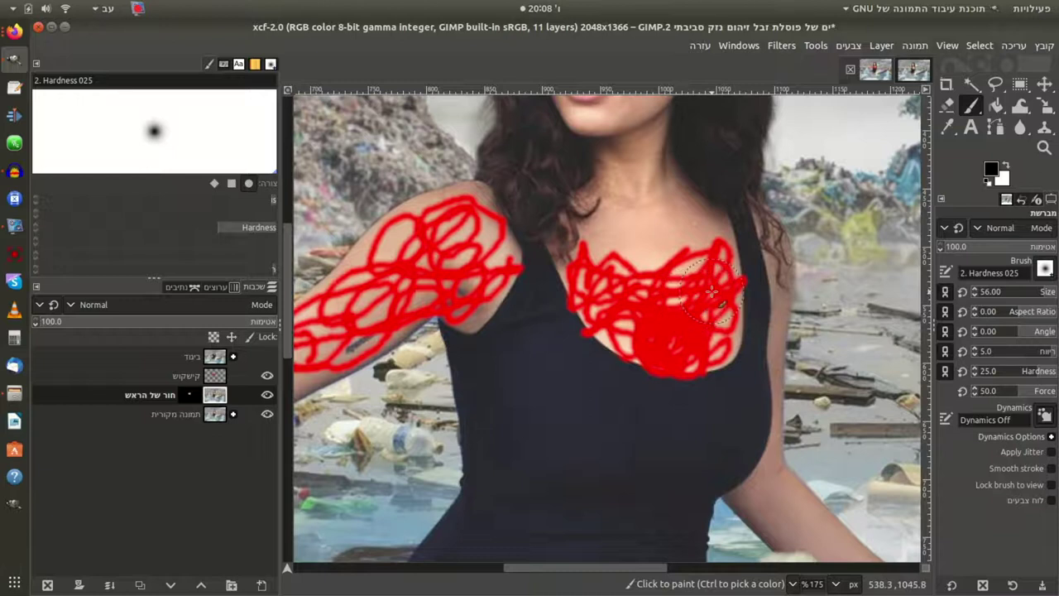
key("ctrl")
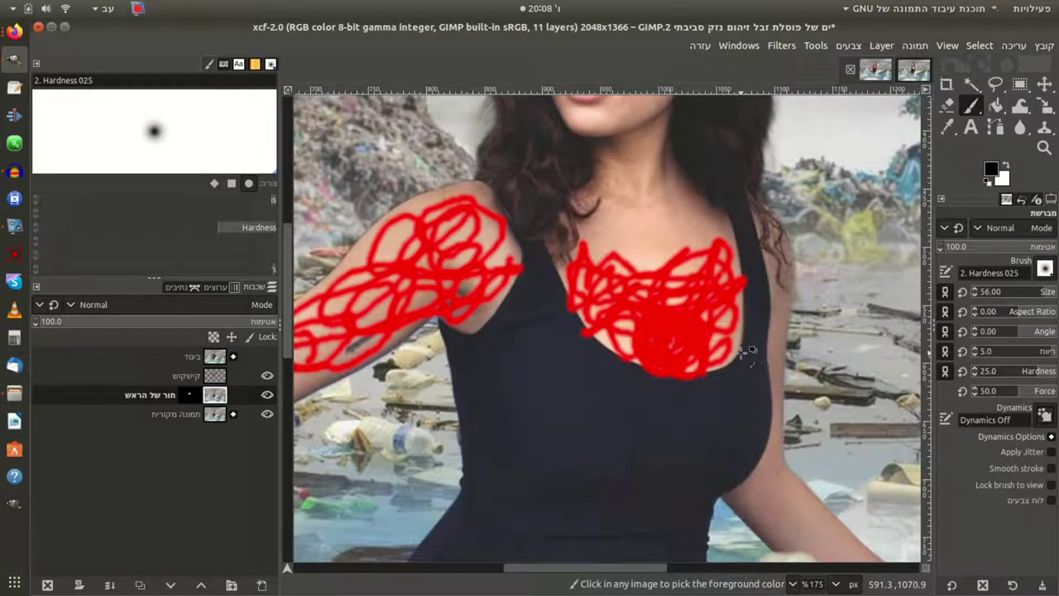
left_click_drag(743, 351, 742, 364)
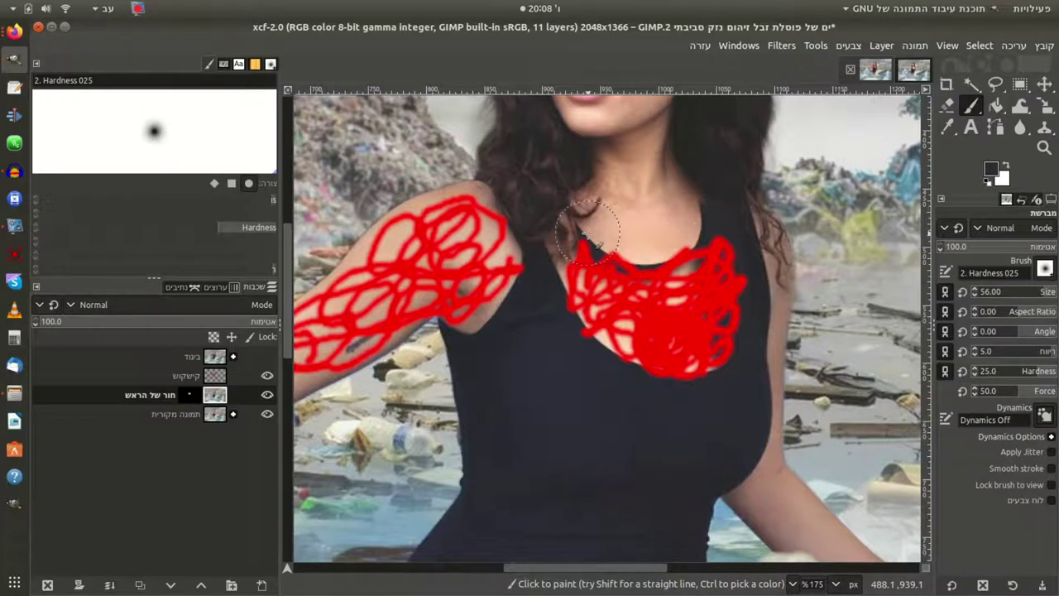
key("ctrl+z")
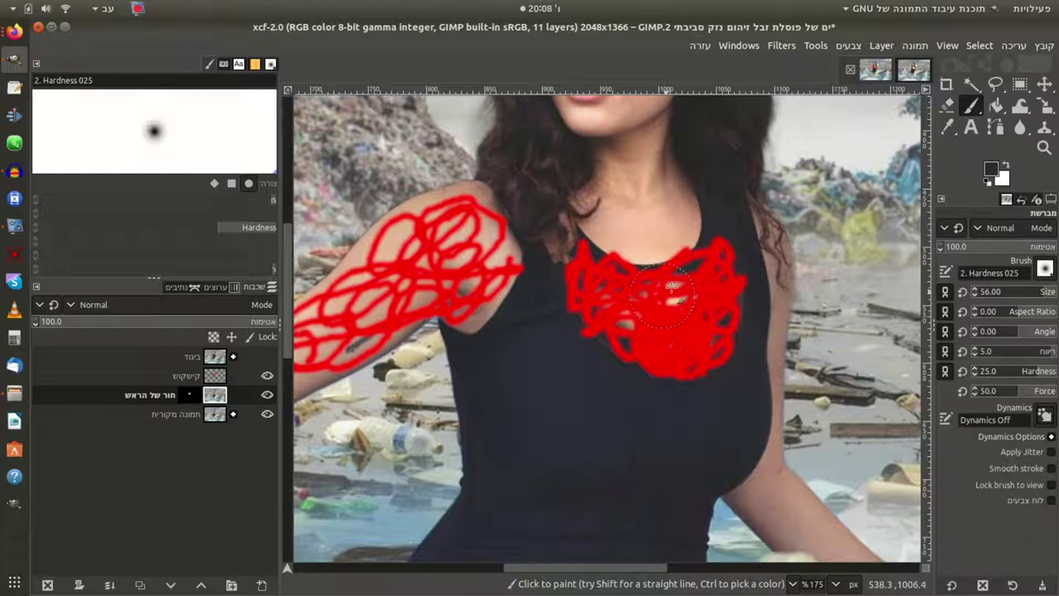
- Swap colours, paint over the gaps in the red chest scribble, then hide the scribble layer
left_click(193, 396)
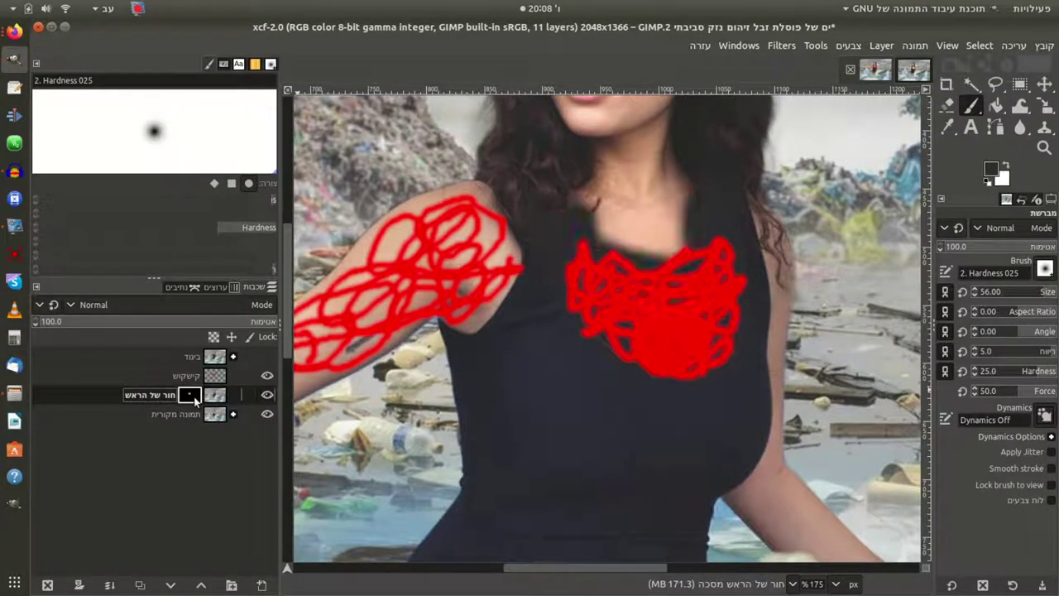
left_click(194, 397, "ctrl")
left_click(196, 397, "ctrl")
left_click(1008, 166)
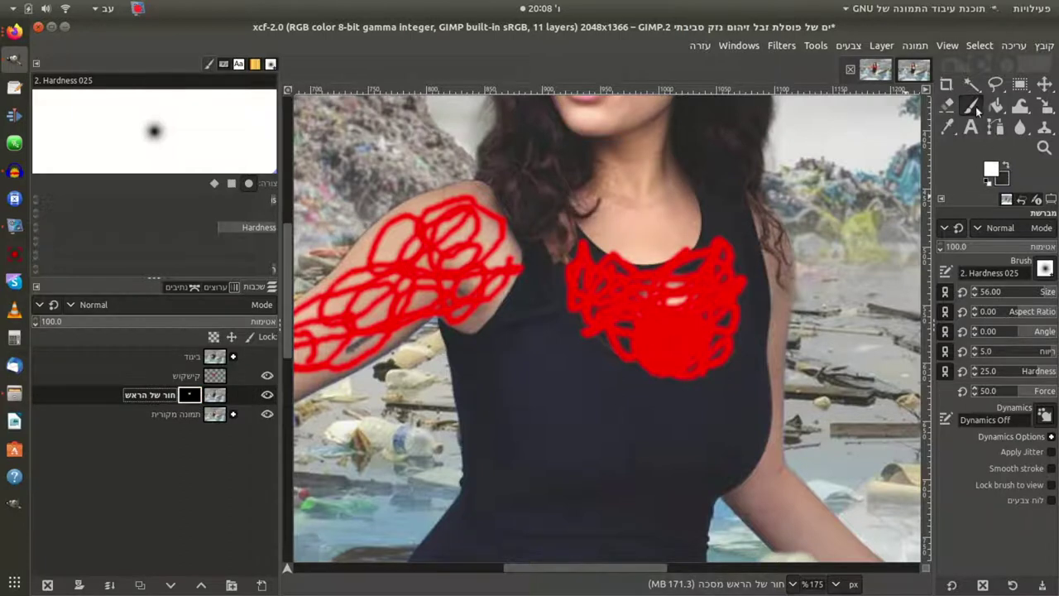
left_click_drag(691, 300, 651, 319)
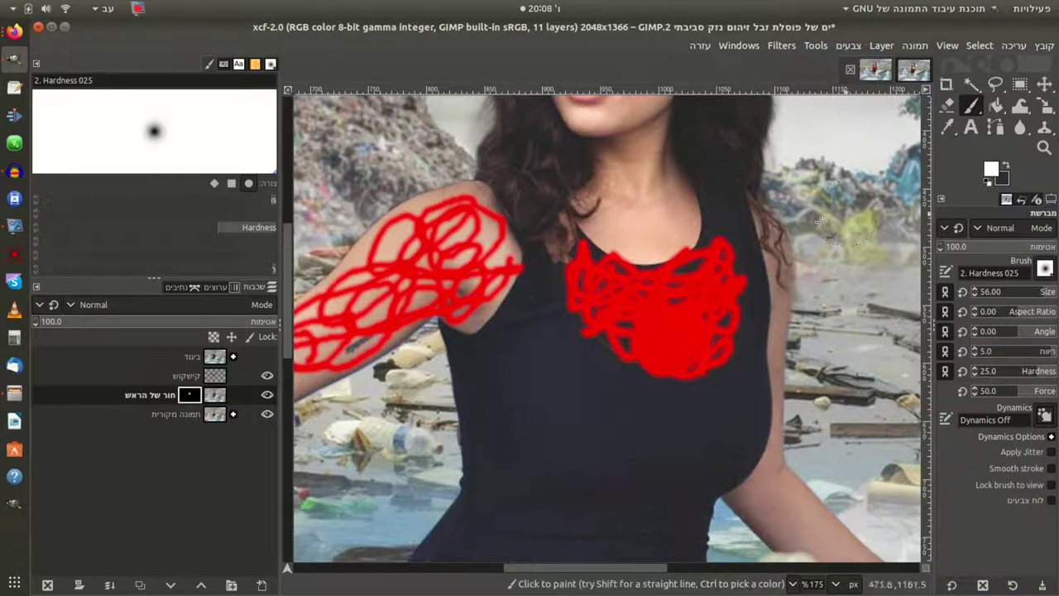
left_click(215, 395)
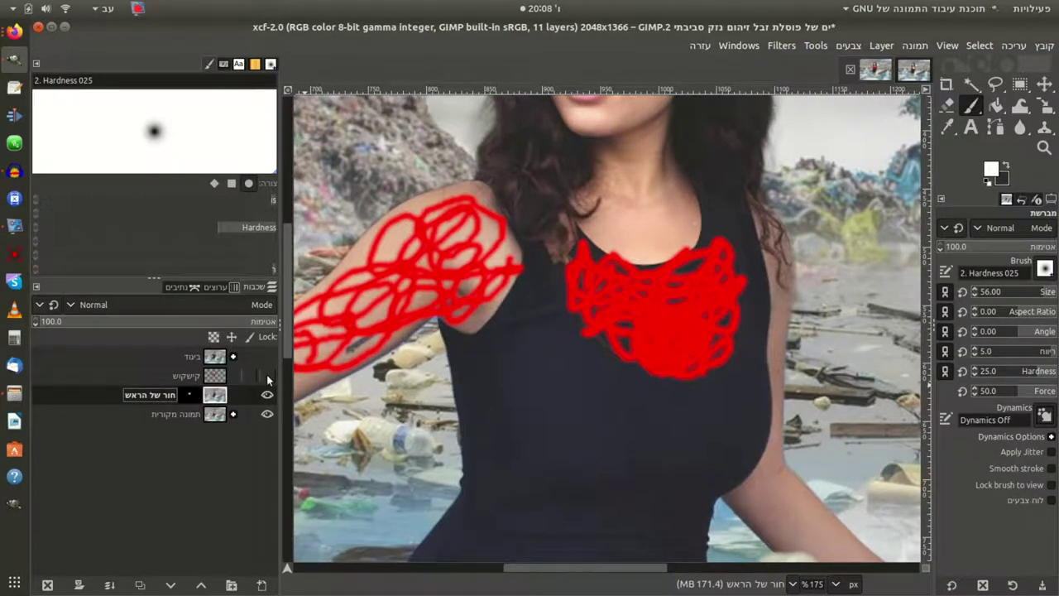
left_click(266, 376)
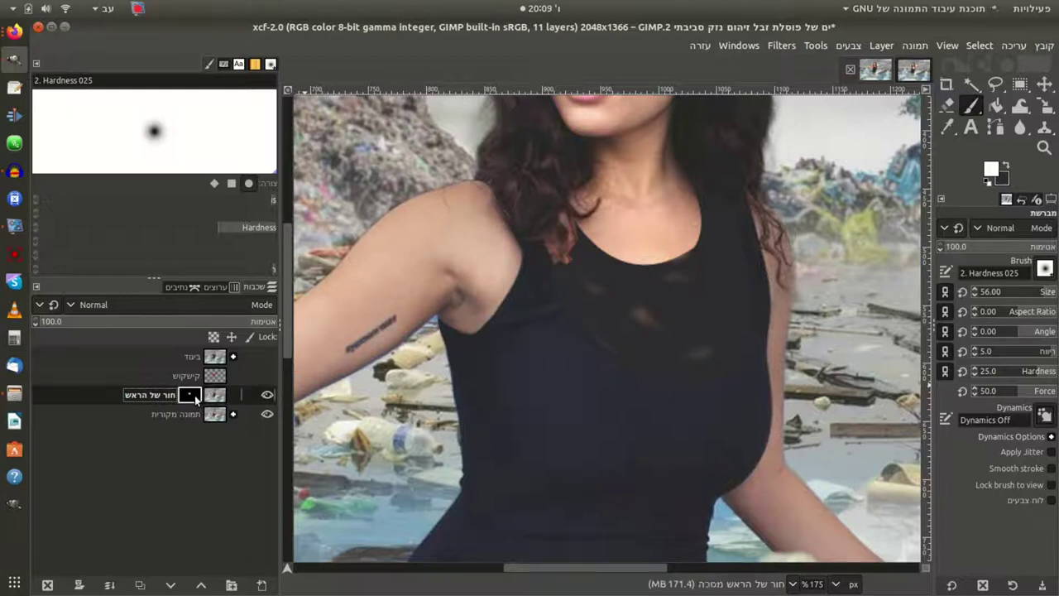
- Make black the painting colour and toggle the חור של הראש mask to compare the fill
key("x")
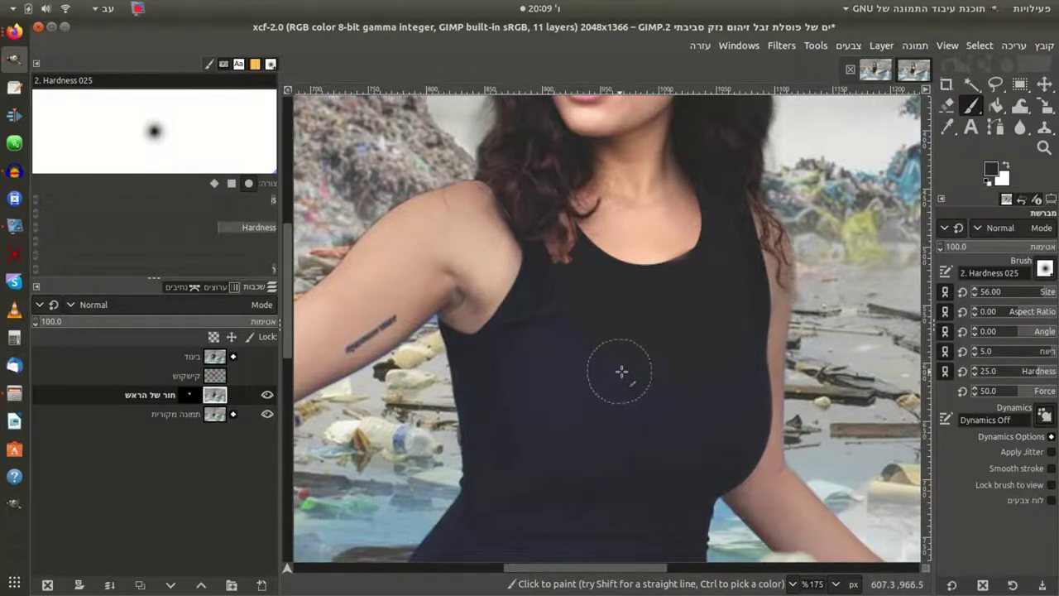
key("ctrl")
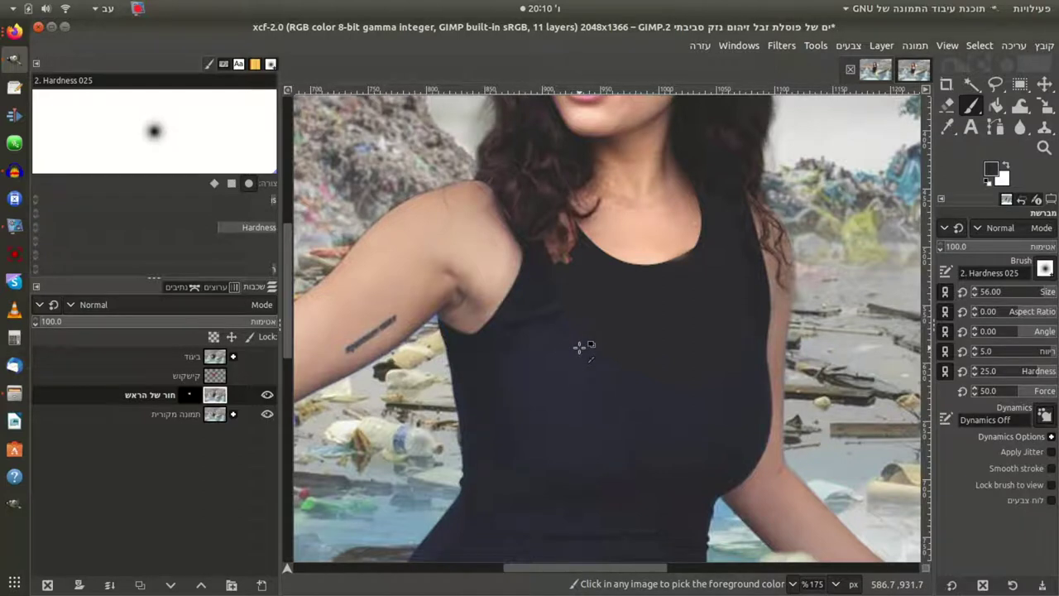
left_click(190, 396, "ctrl")
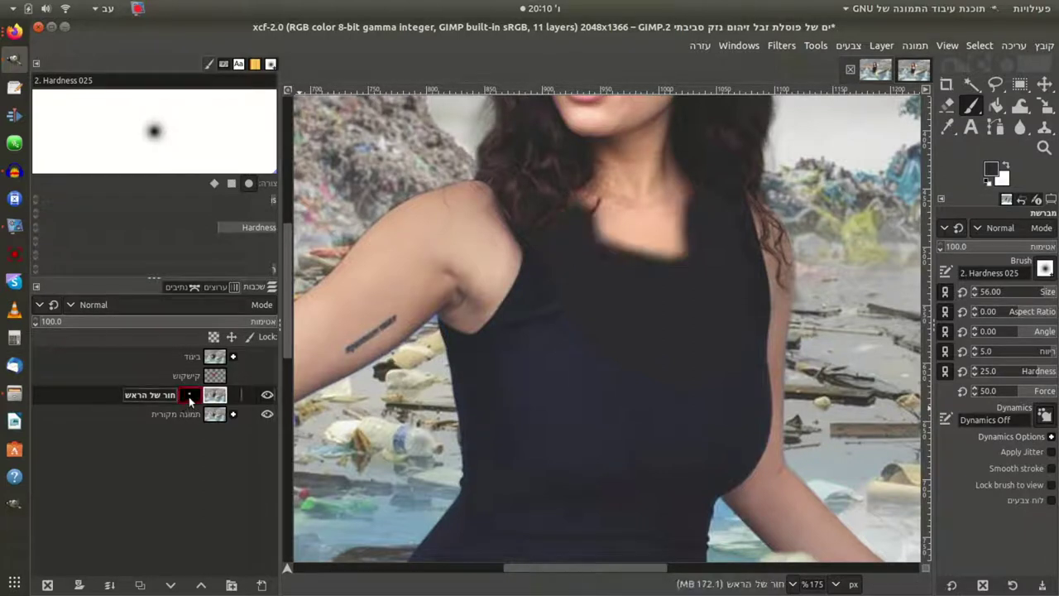
left_click(189, 397, "ctrl")
left_click(191, 397, "ctrl")
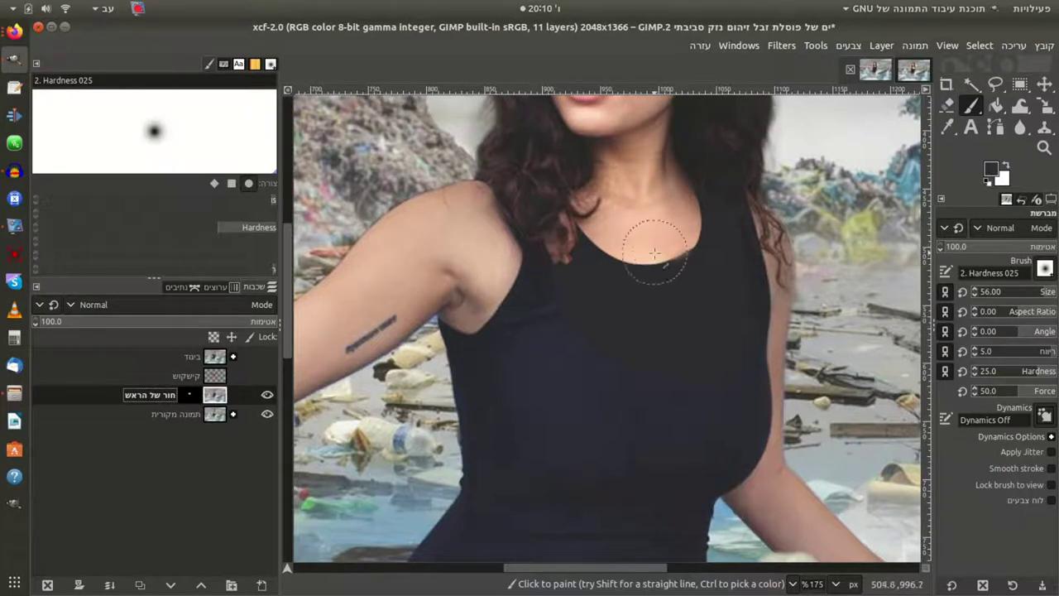
- Sample the dark tank-top colour below the neckline, then toggle the mask off and on to compare
key("ctrl")
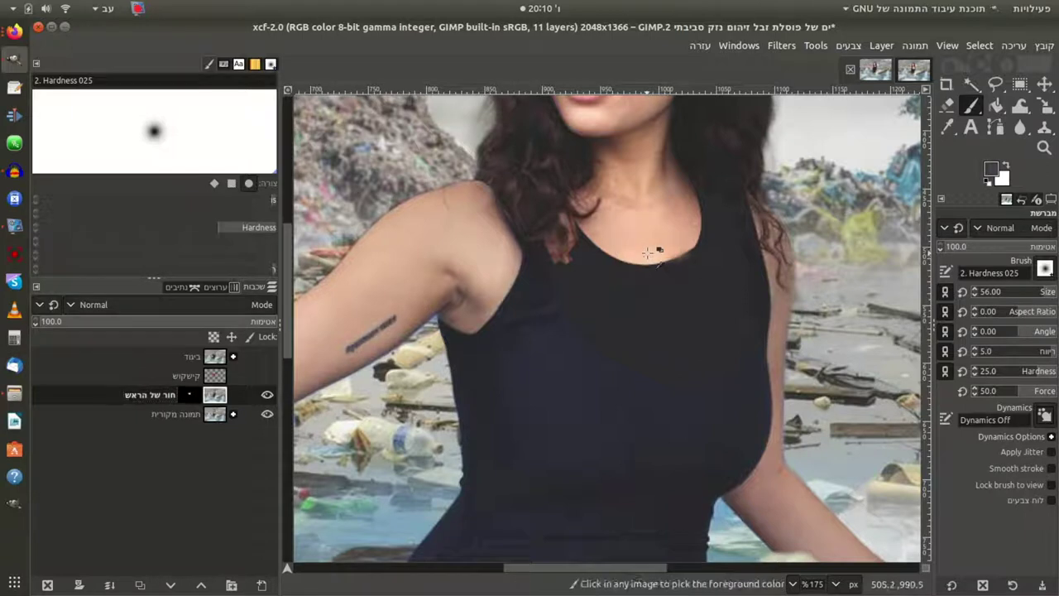
left_click(649, 250, "ctrl")
left_click(648, 259, "ctrl")
left_click(196, 400, "ctrl")
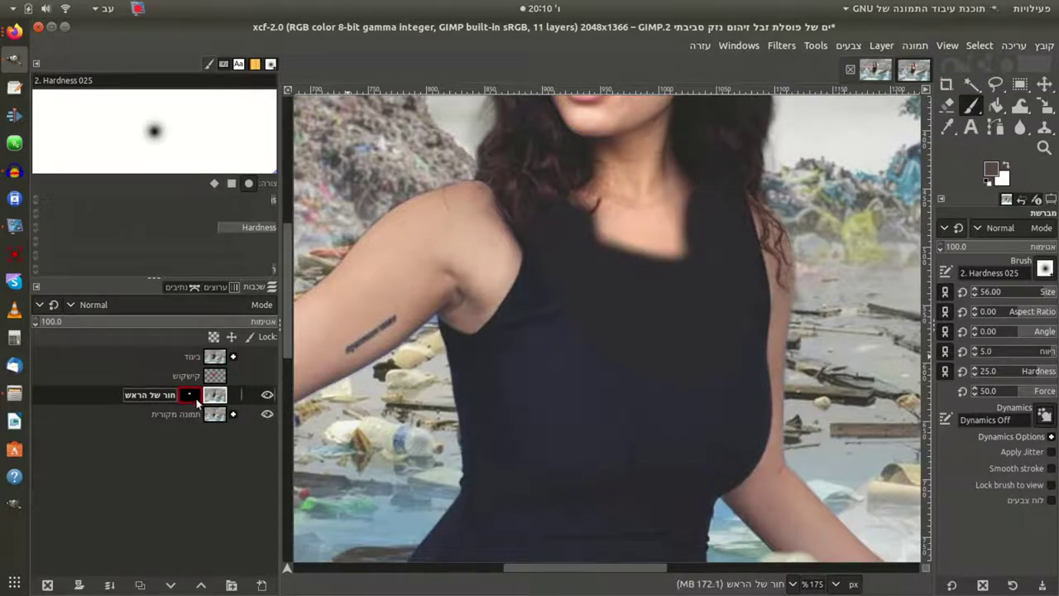
left_click(195, 399, "ctrl")
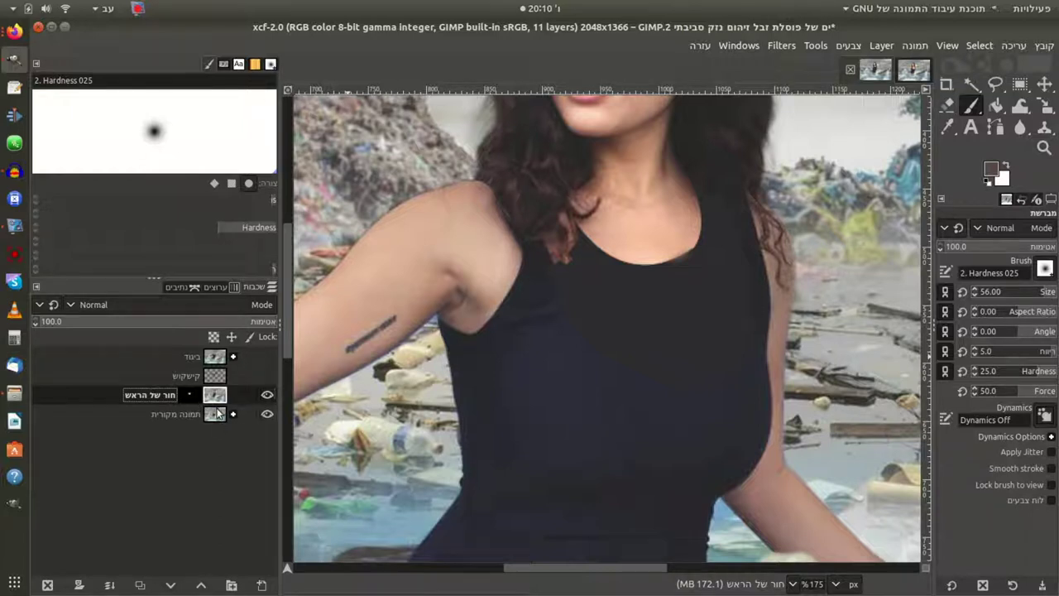
- Expand the תמונה מקורית group, sample a dark colour from its jpg layer, and return to the חור של הראש layer
left_click(215, 417)
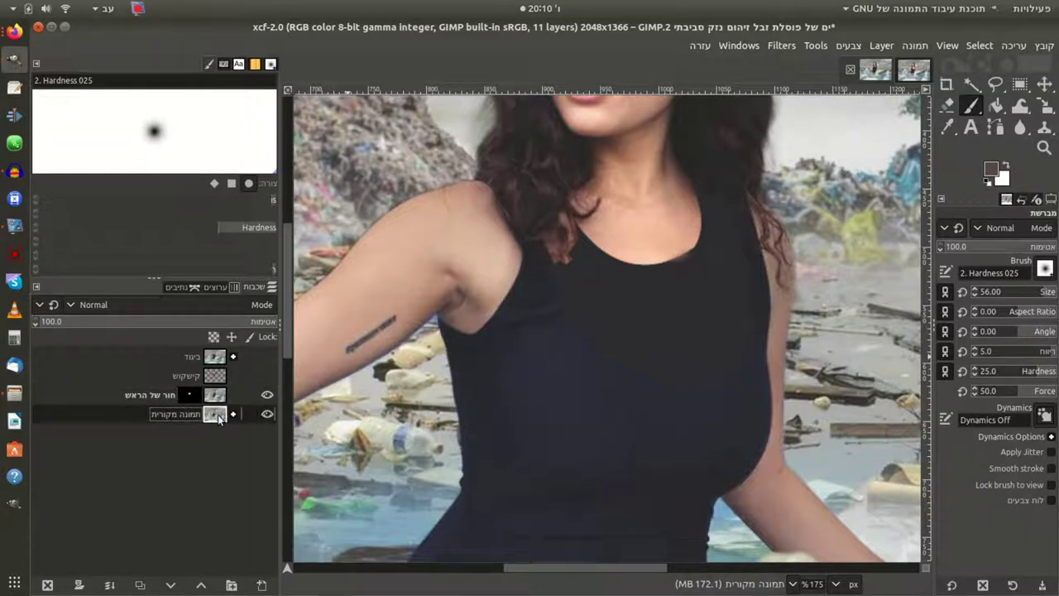
left_click(233, 415)
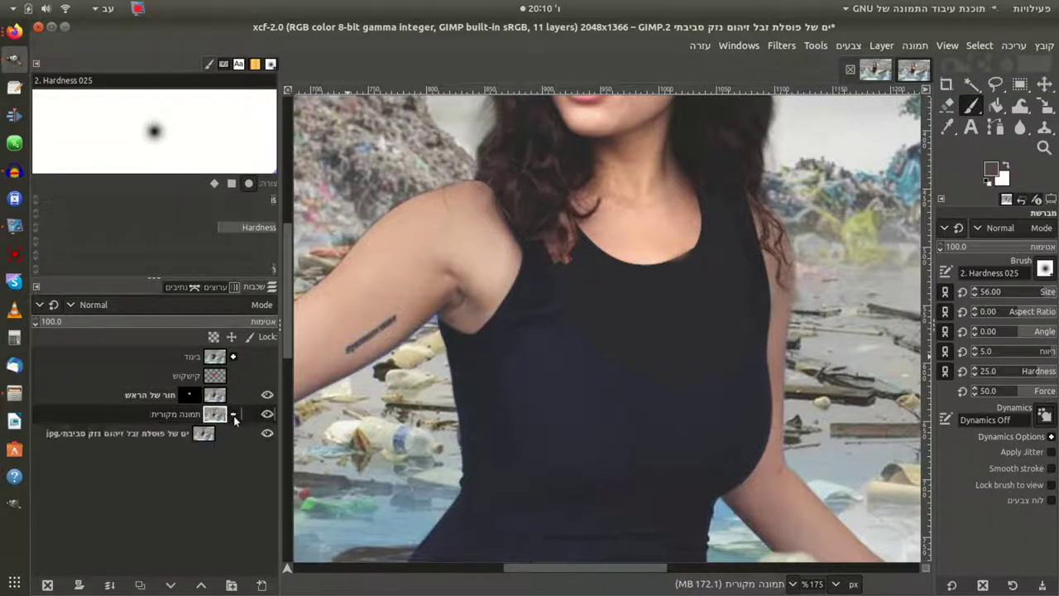
left_click(207, 437)
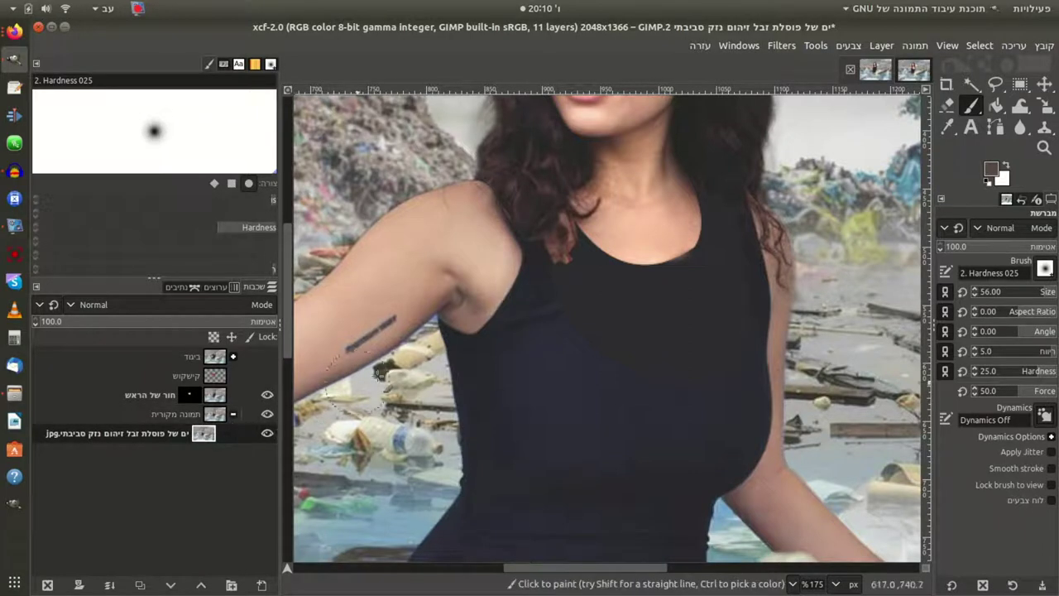
left_click(583, 345, "ctrl")
left_click(153, 395)
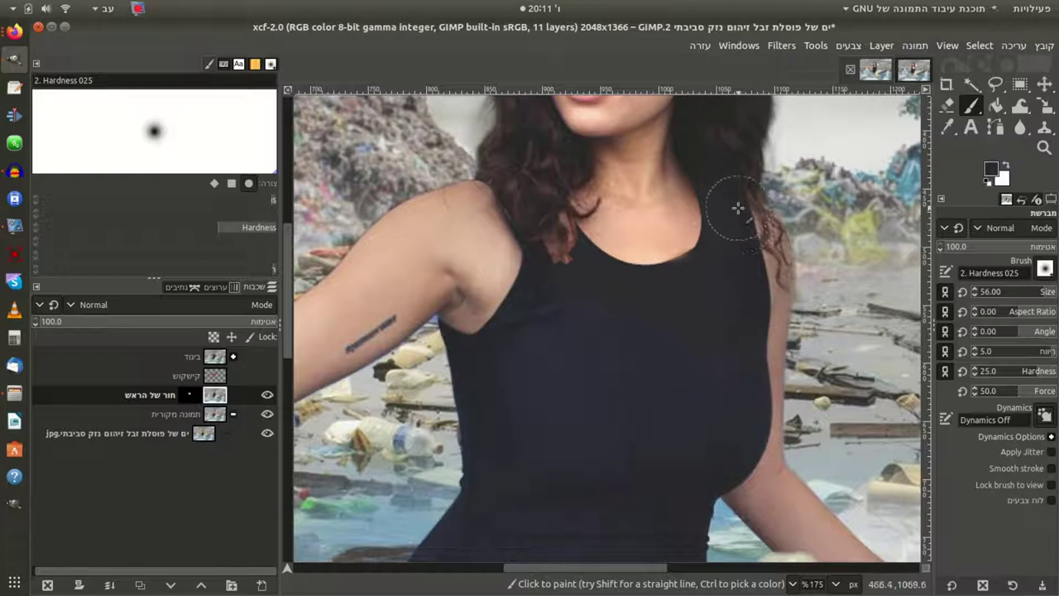
left_click(1044, 128)
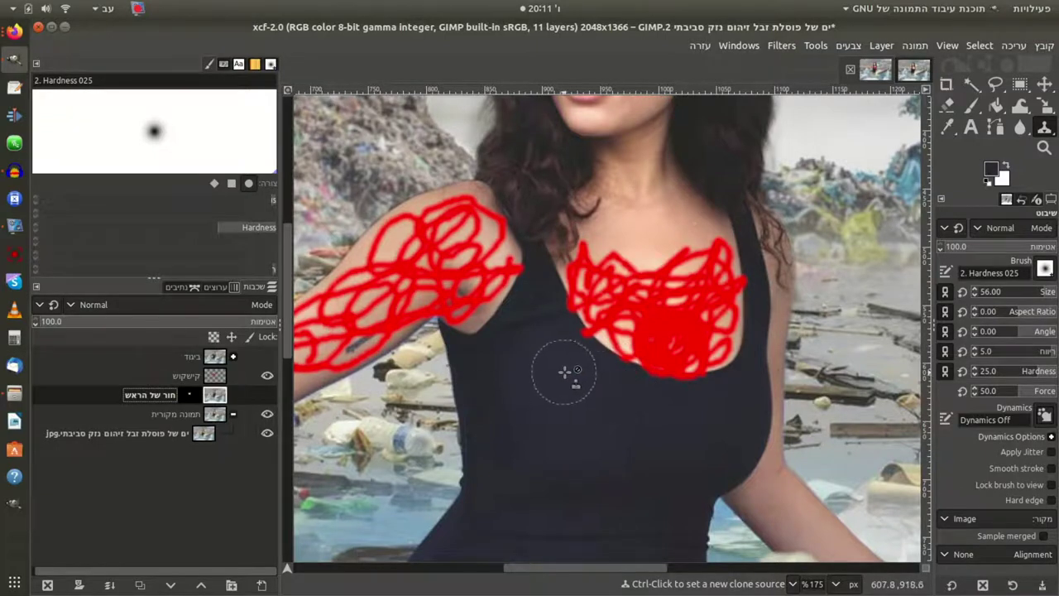
- Duplicate the jpg photo layer and try clone strokes around the shoulder and arm, undoing the bad ones
key("shift+ctrl+d")
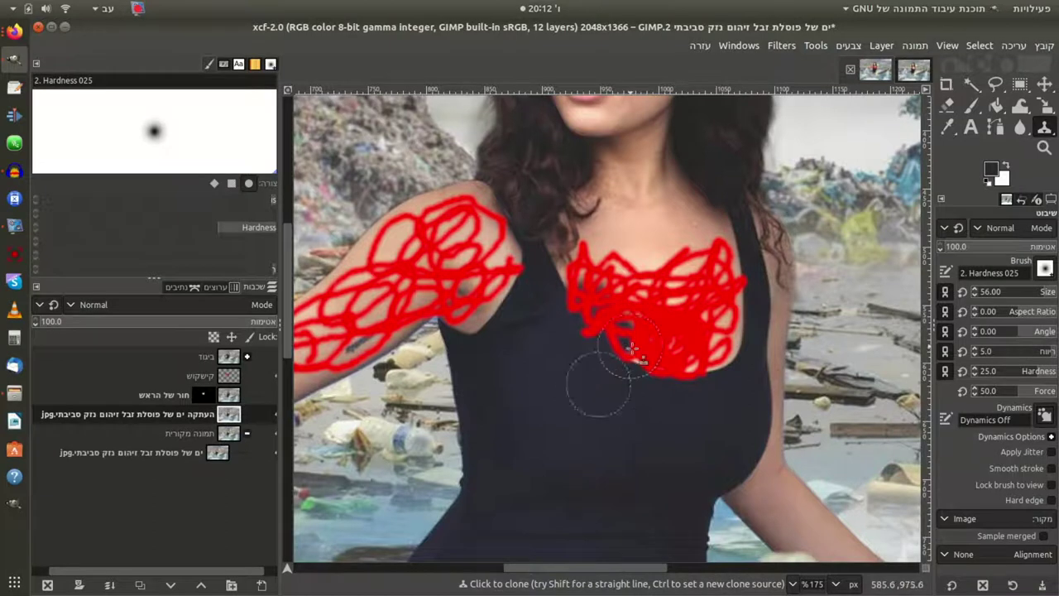
mouse_move(555, 244)
left_mouse_down()
mouse_move(544, 260)
mouse_move(524, 237)
mouse_move(525, 289)
mouse_move(451, 278)
mouse_move(485, 326)
mouse_move(587, 207)
mouse_move(613, 197)
left_mouse_up()
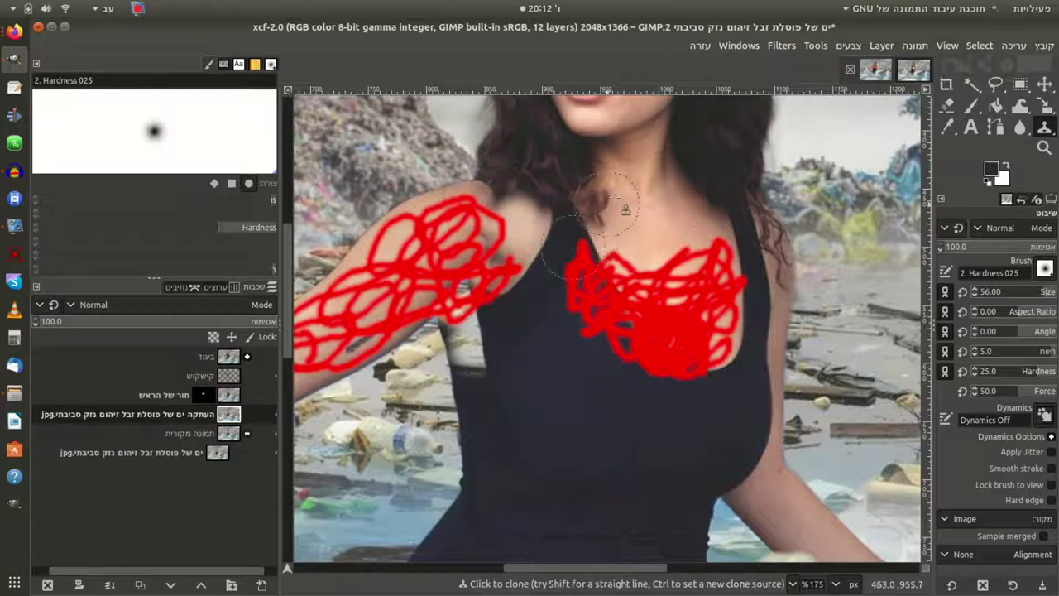
key("ctrl+z")
mouse_move(525, 331)
left_mouse_down()
mouse_move(430, 340)
mouse_move(468, 374)
left_mouse_up()
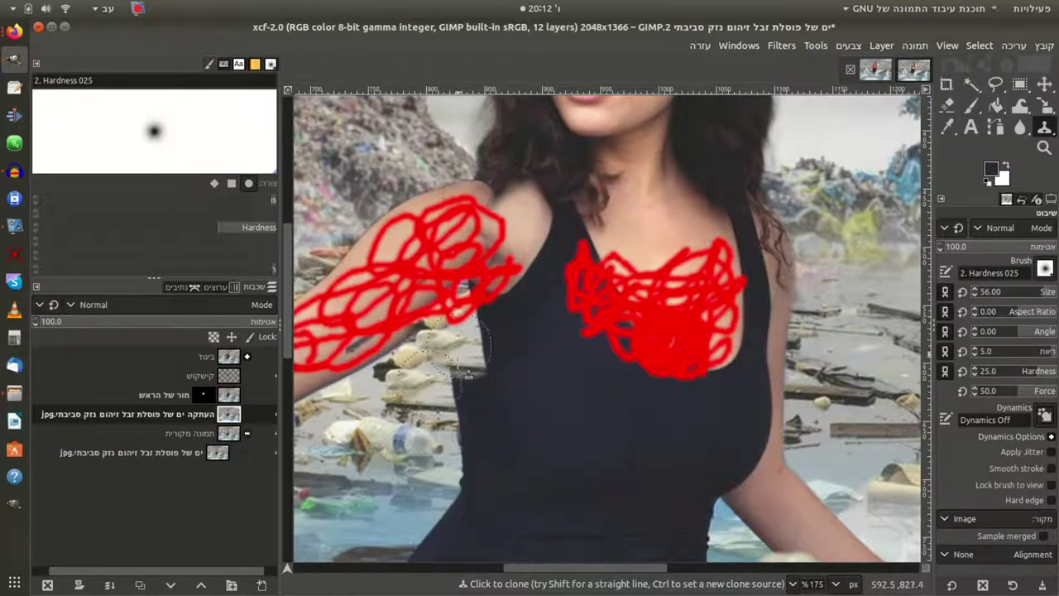
mouse_move(774, 364)
left_mouse_down()
mouse_move(815, 248)
mouse_move(844, 224)
left_mouse_up()
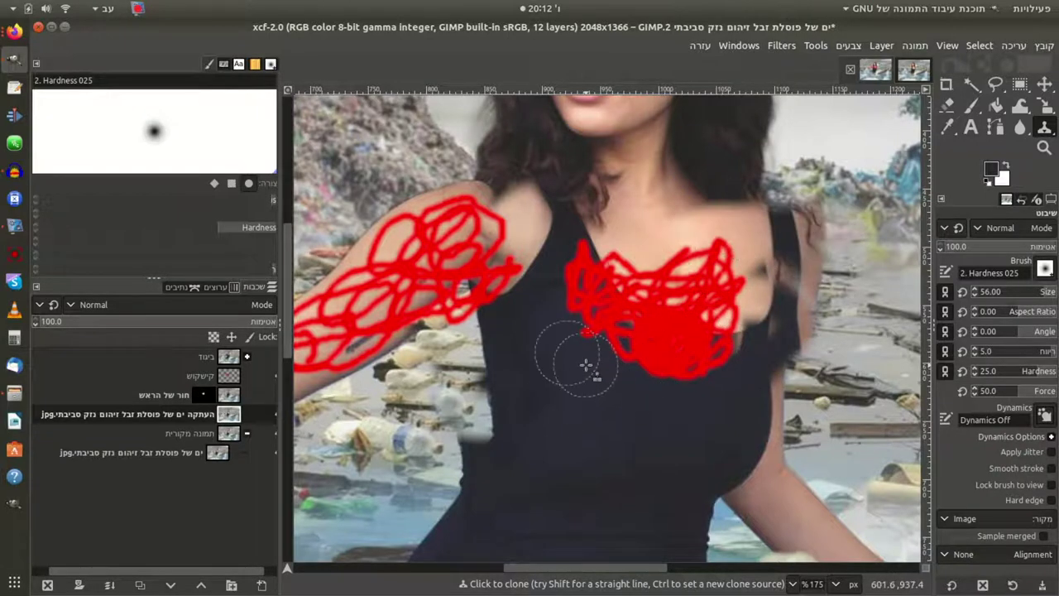
key("ctrl+z")
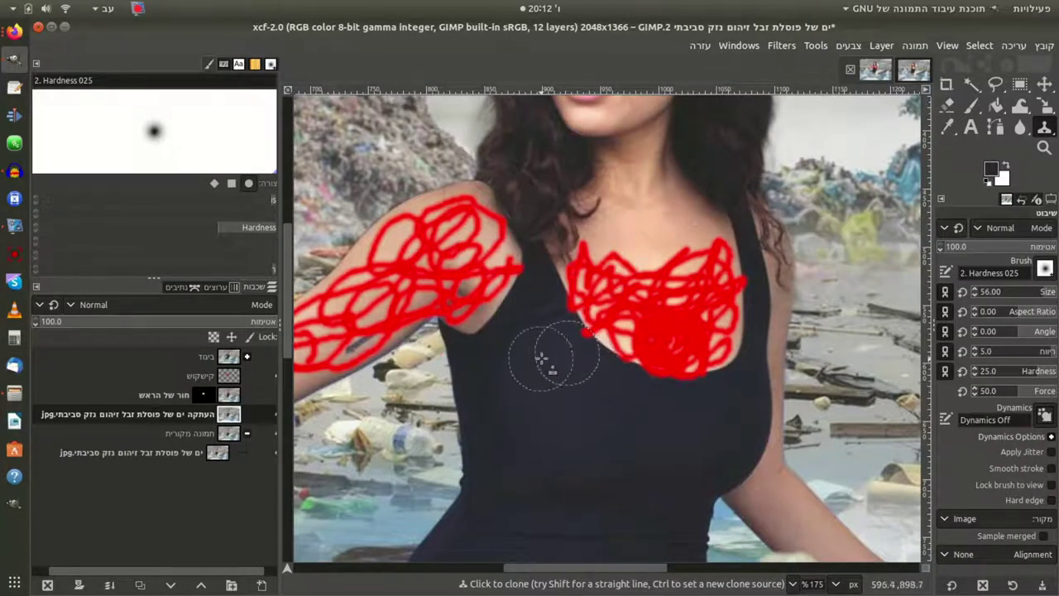
- Set a new clone source lower on the dress and clone its texture over the chest
key("ctrl")
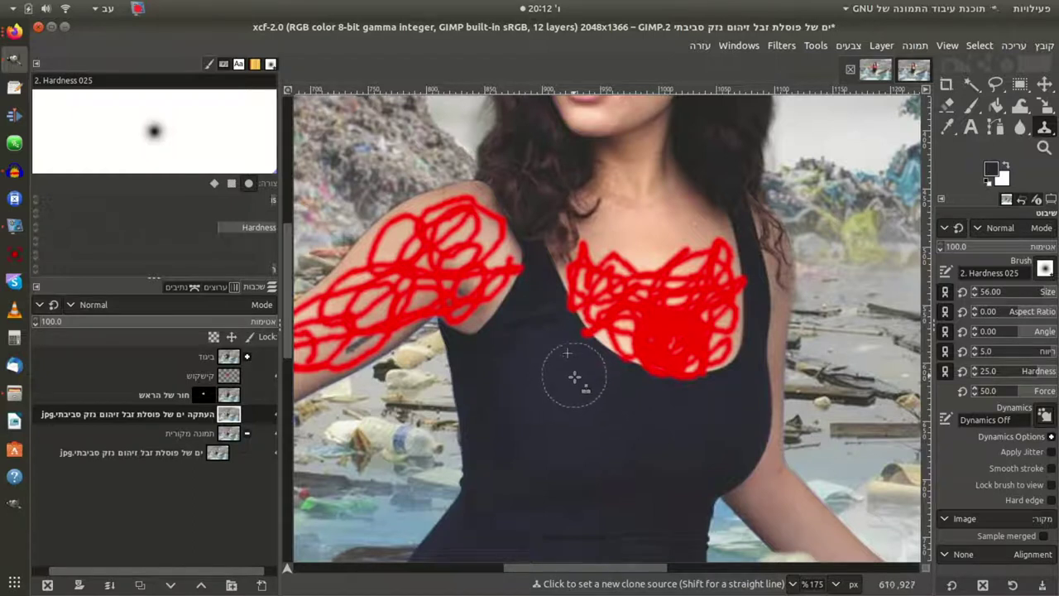
left_click(579, 378, "ctrl")
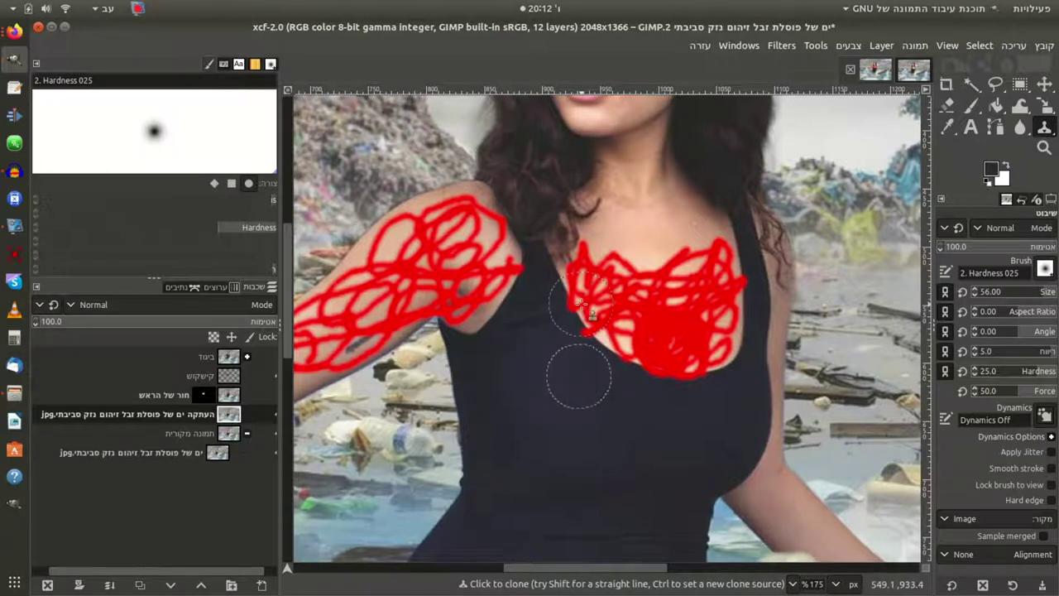
left_click_drag(581, 313, 724, 346)
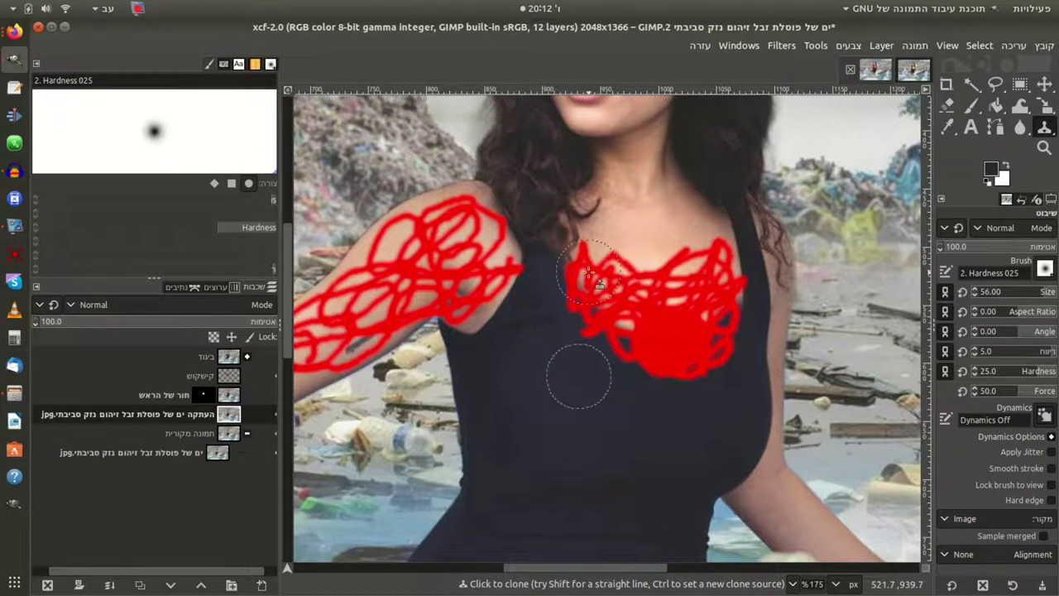
left_click_drag(589, 273, 622, 312)
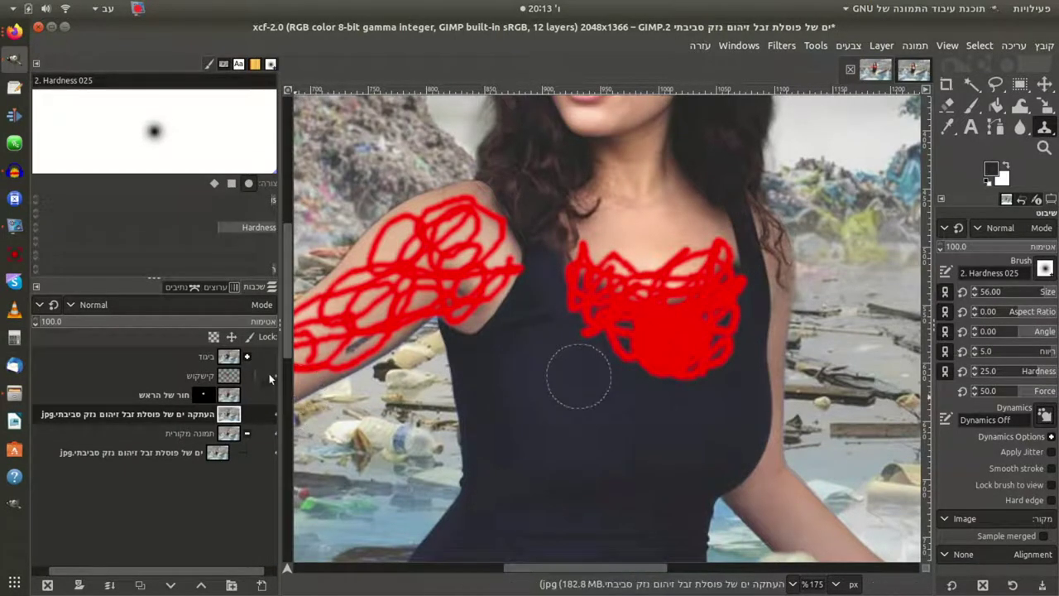
left_click_drag(239, 574, 254, 574)
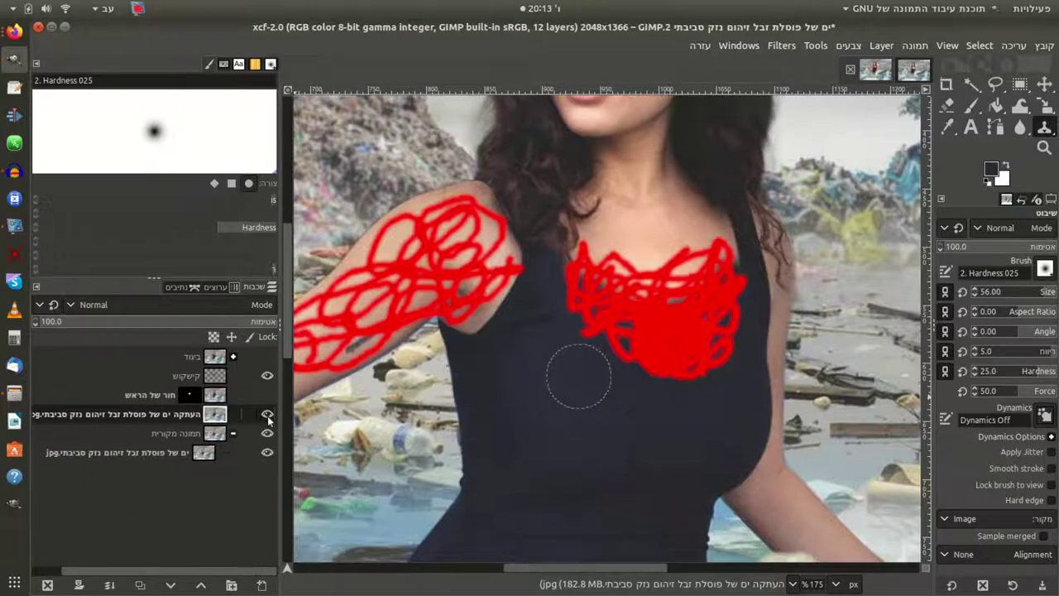
- Delete the copied jpg layer, show the חור של הראש layer and hide the red scribble layer
left_click(268, 376)
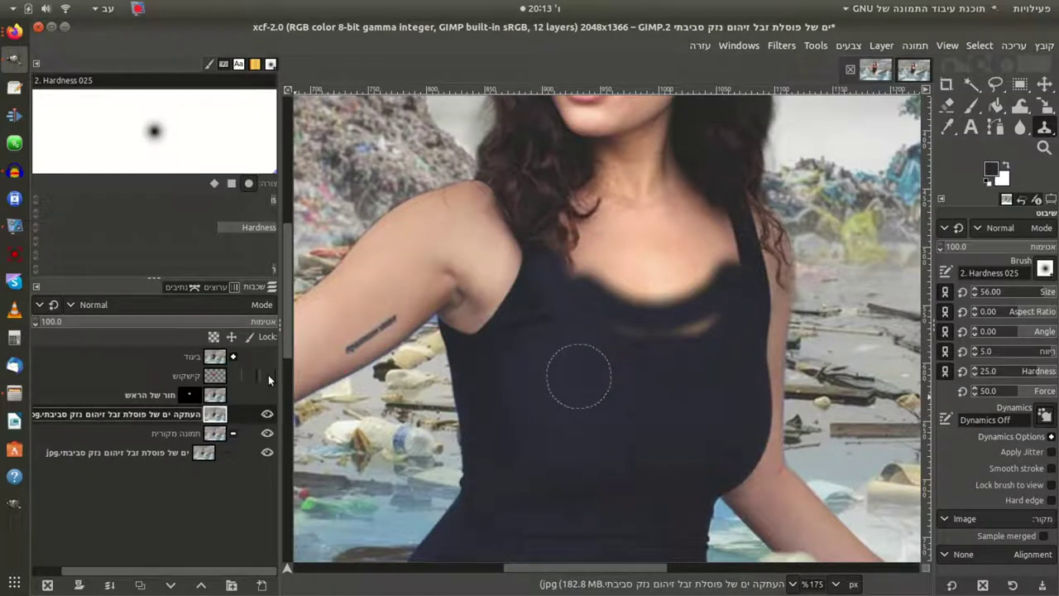
left_click(267, 376)
right_click(218, 375)
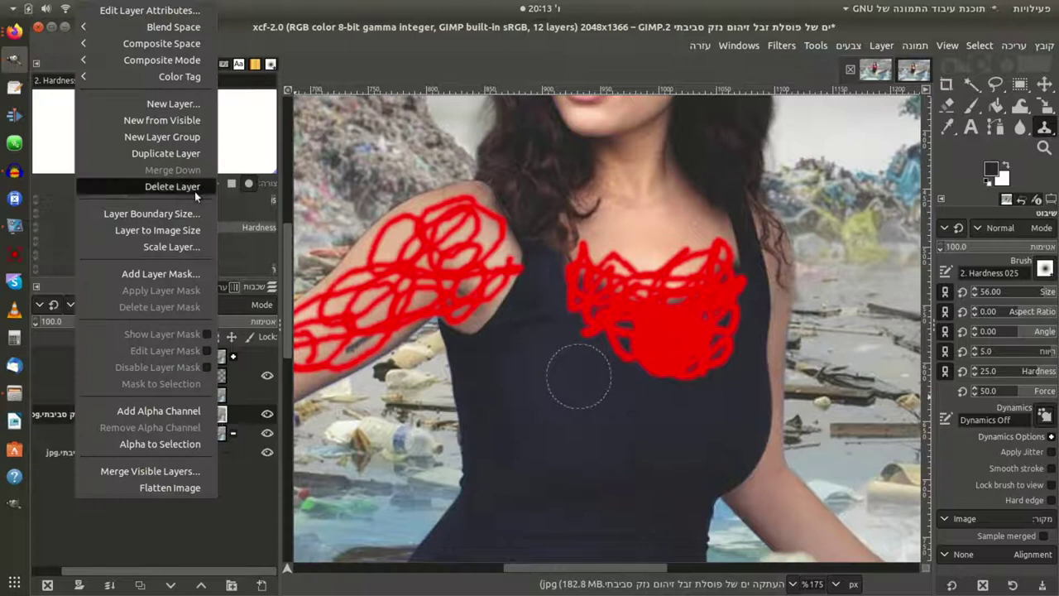
left_click(172, 187)
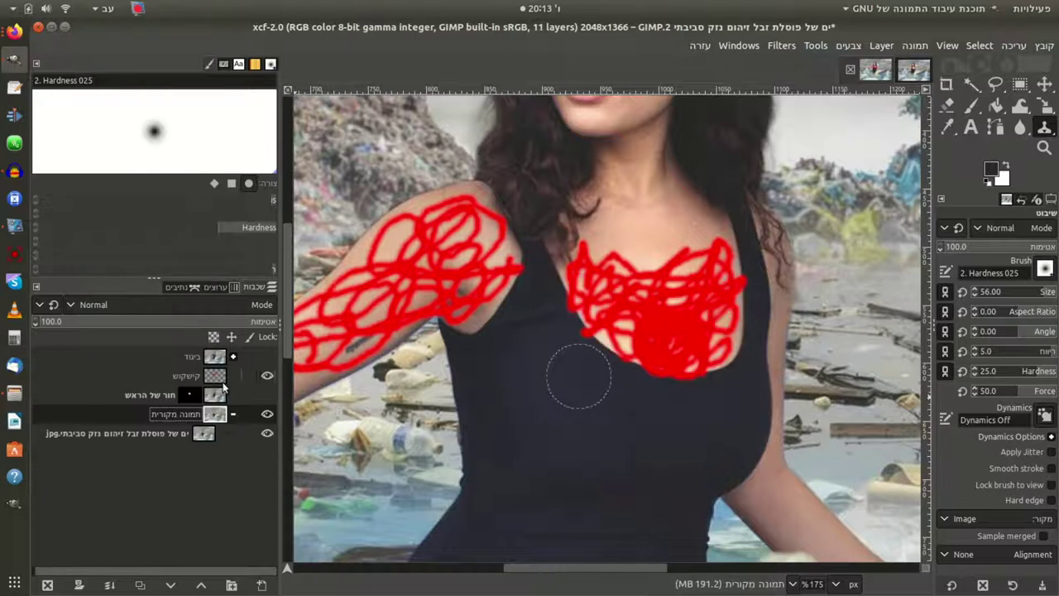
left_click(268, 394)
left_click(267, 375)
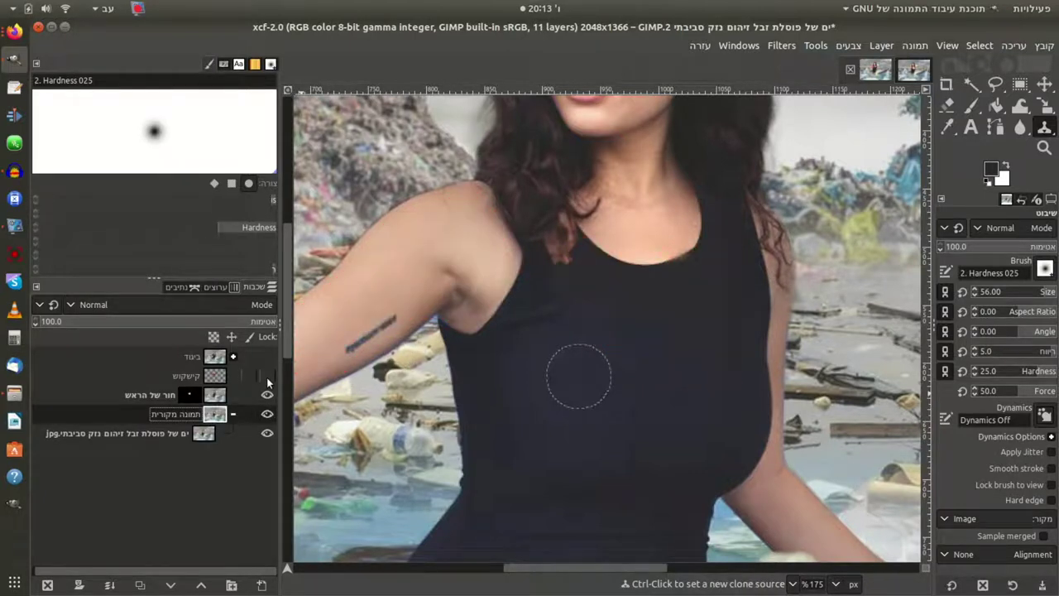
left_click_drag(546, 569, 488, 564)
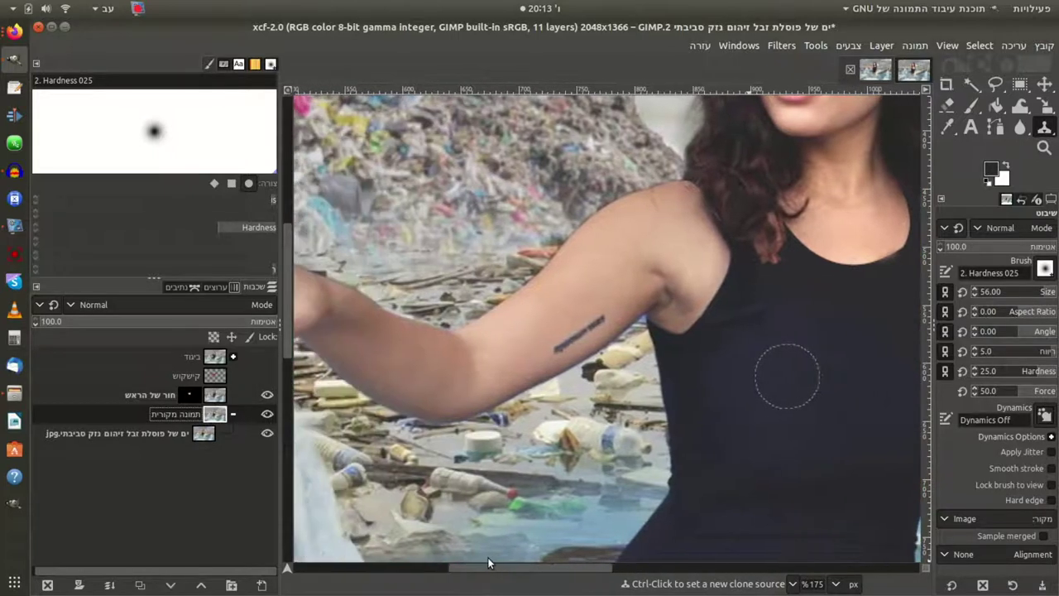
- Duplicate the original photo layer, remove the extra jpg layers, and rename the copy 'שרוול'
right_click(218, 420)
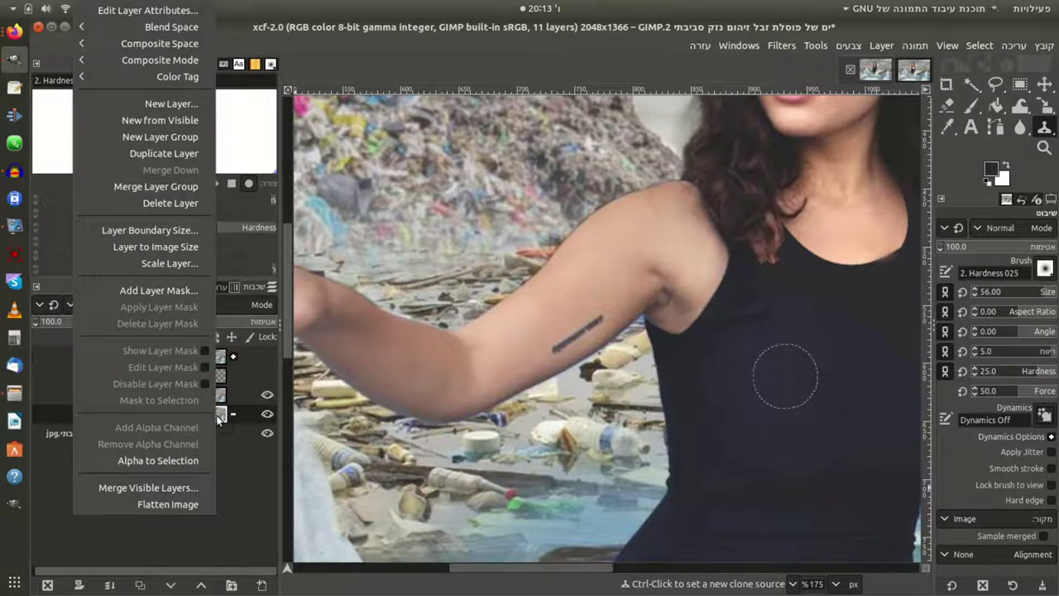
left_click(191, 152)
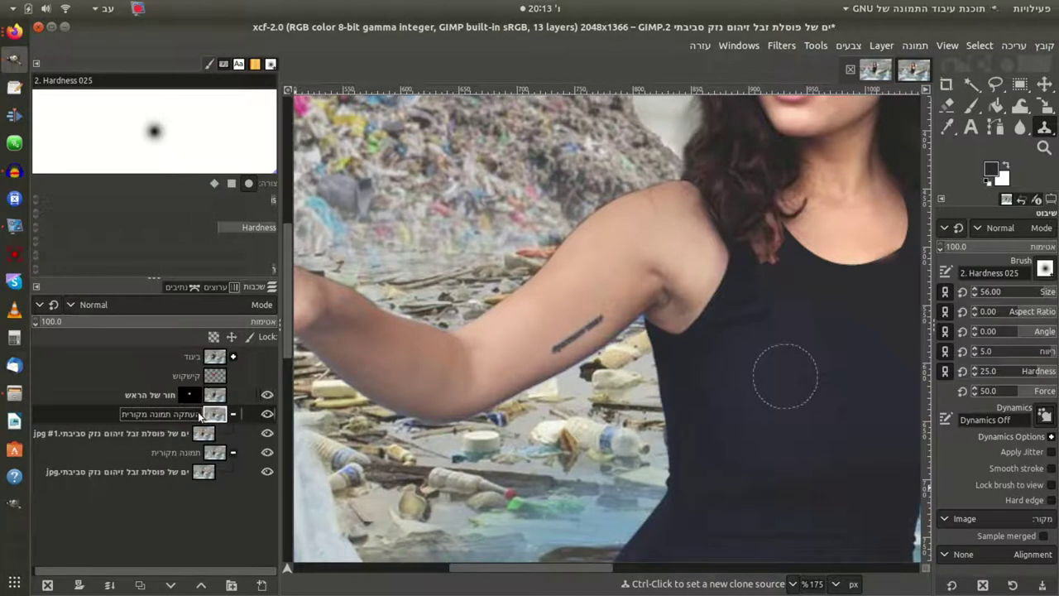
right_click(225, 418)
left_click(165, 157)
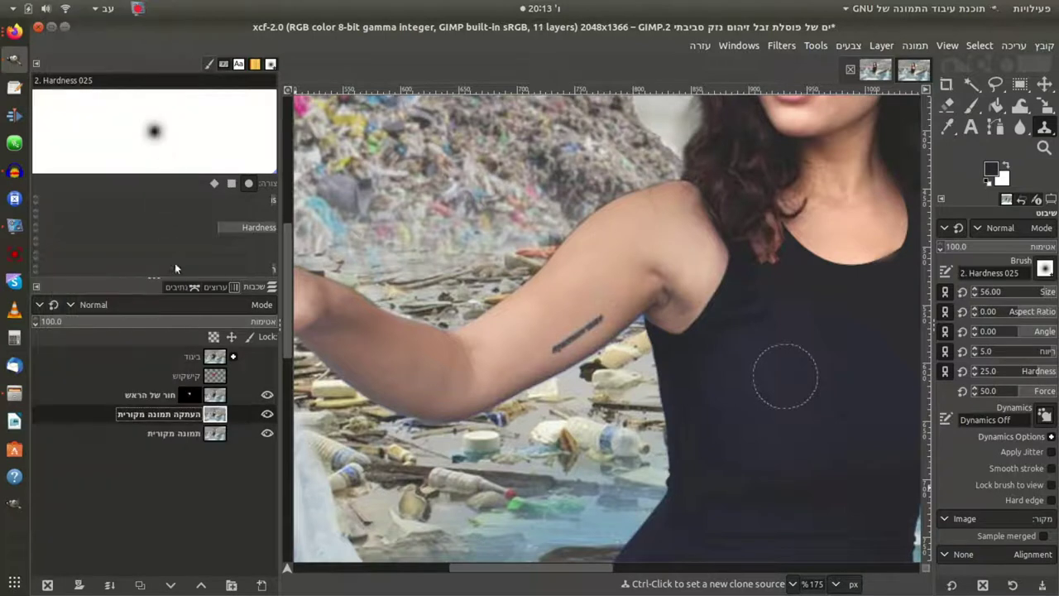
double_click(187, 417)
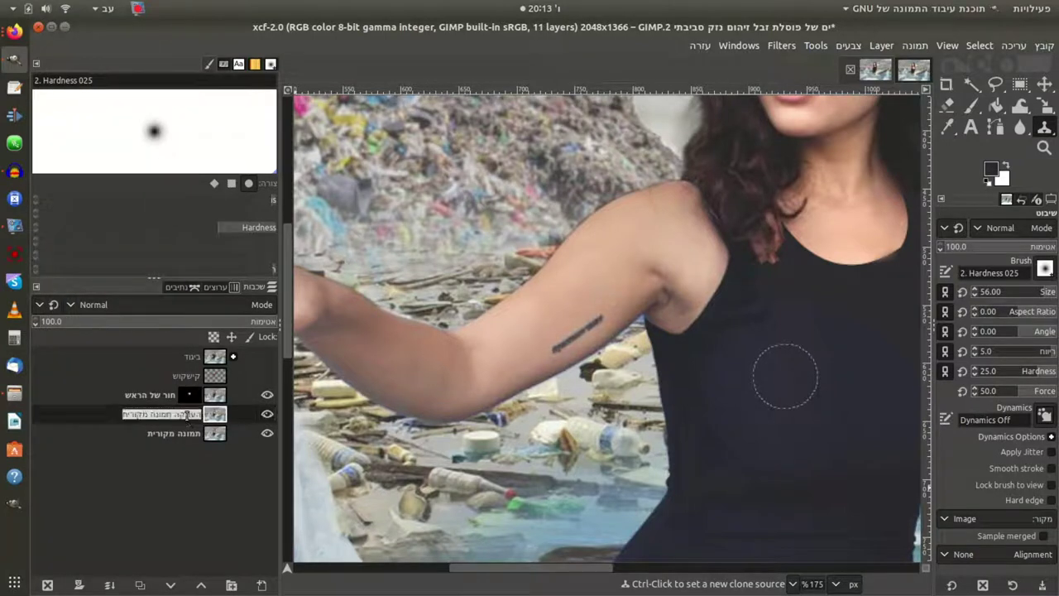
type("שרוול")
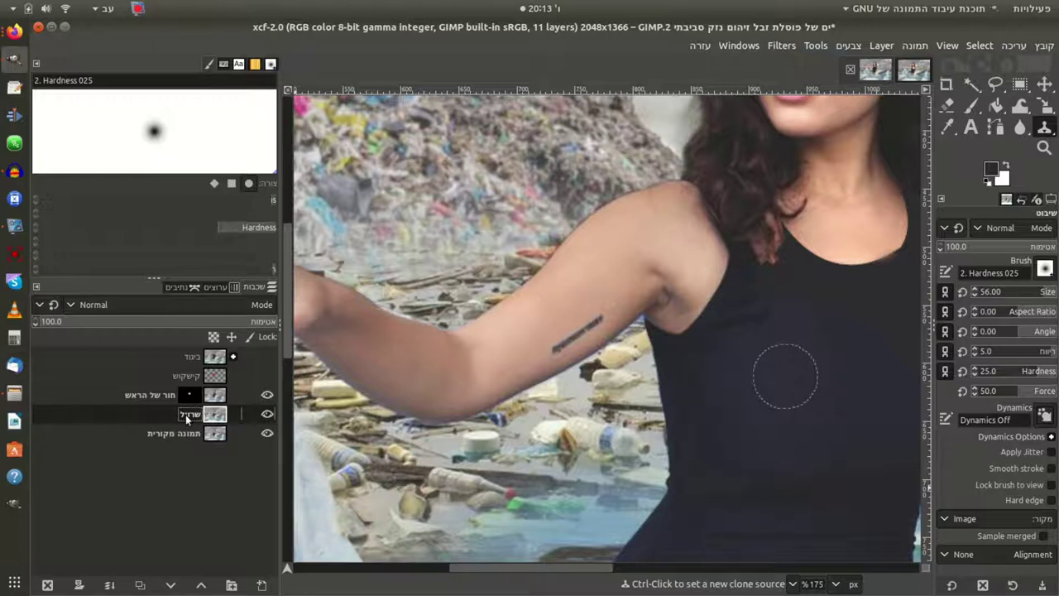
key("Return")
- Trace path anchors around the upper arm from the shoulder top, down to the elbow and around the armpit
left_click(998, 128)
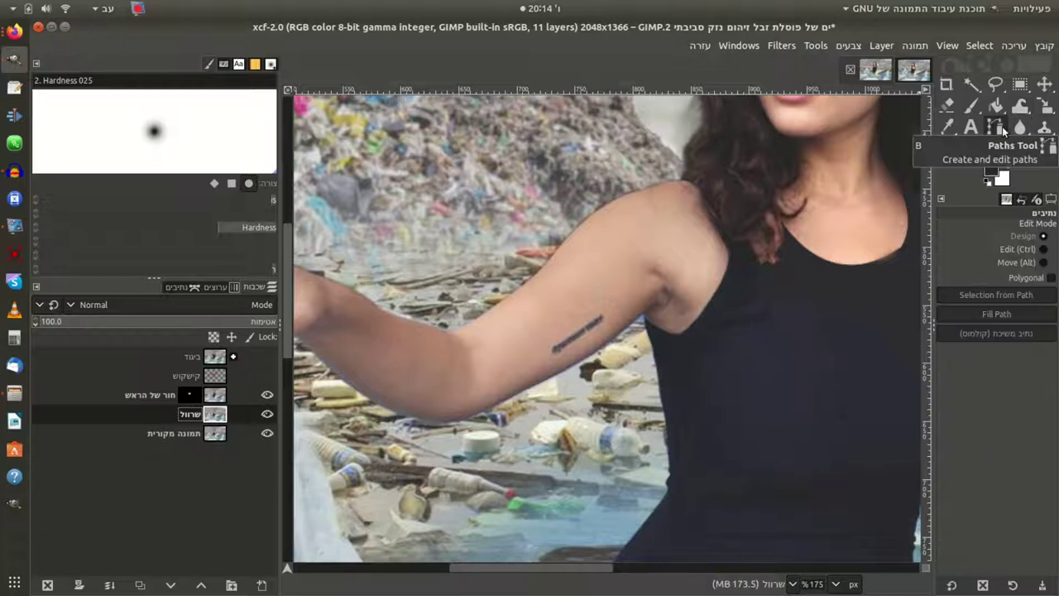
left_click(686, 180)
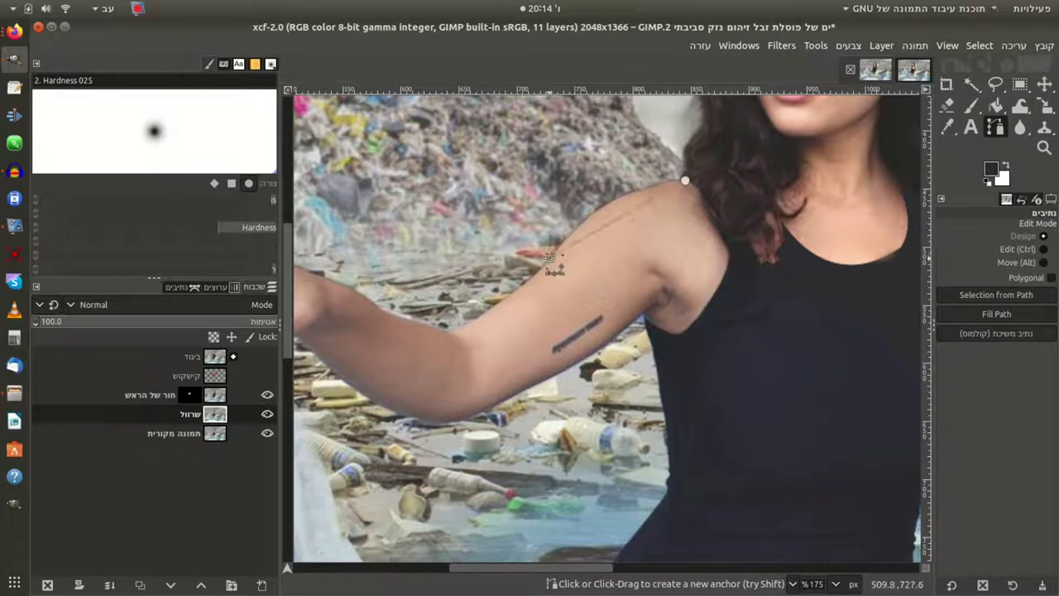
left_click_drag(548, 262, 592, 206)
left_click(451, 331)
left_click(450, 423)
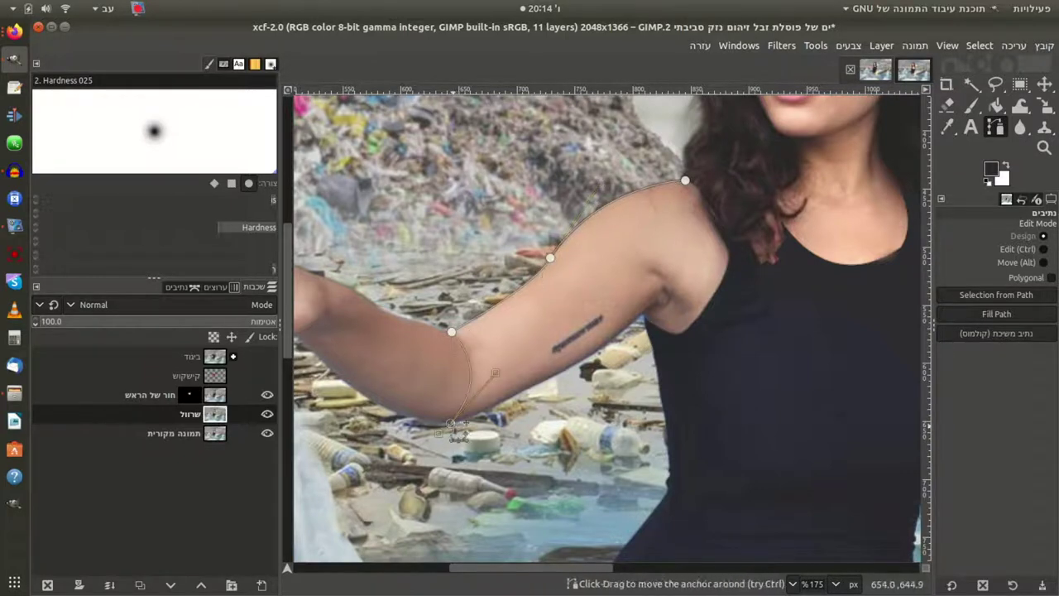
left_click(588, 357)
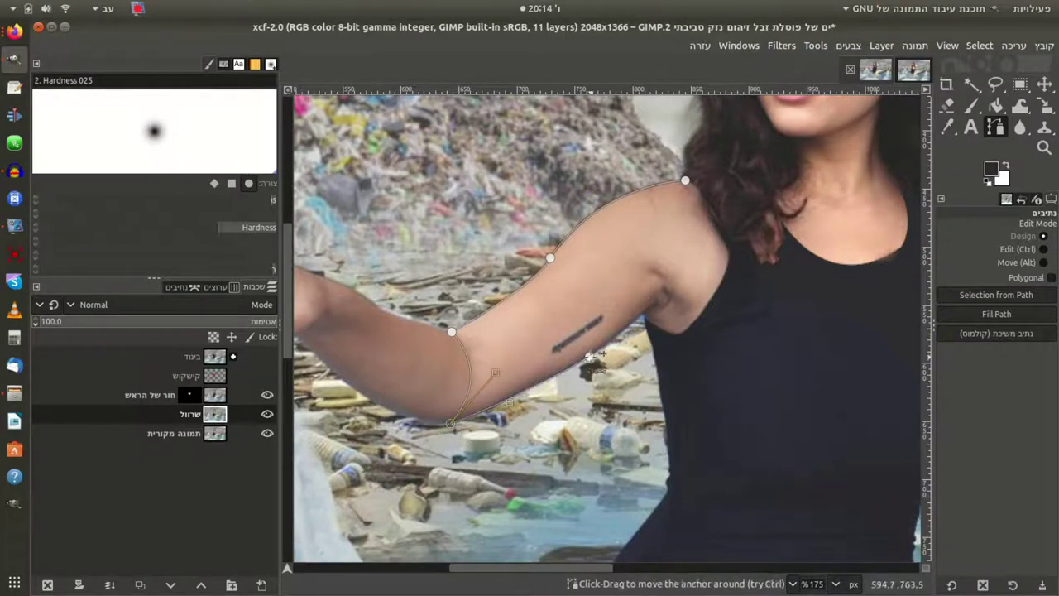
left_click(644, 314)
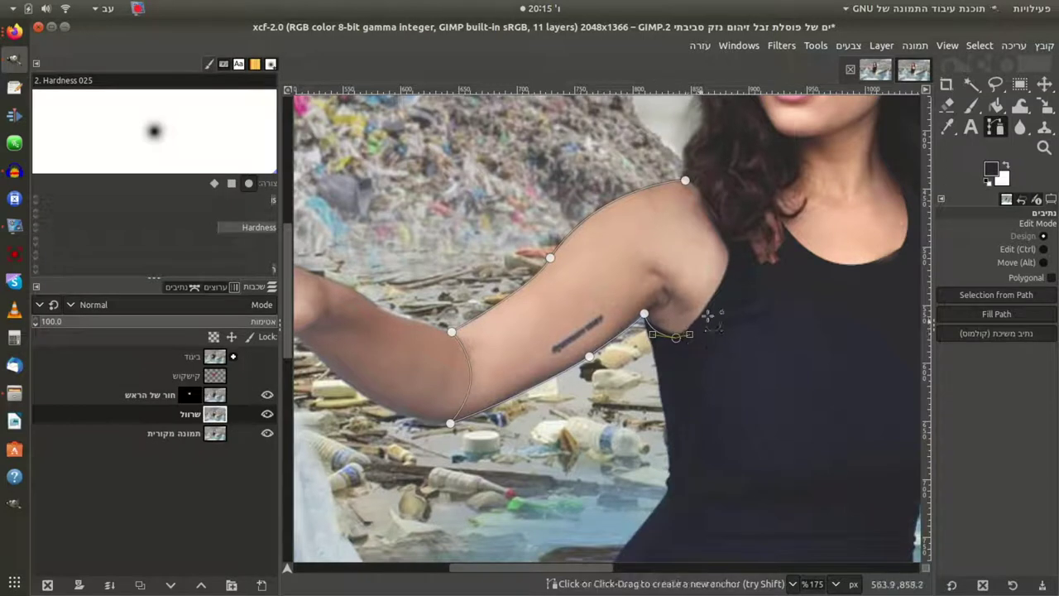
left_click_drag(735, 263, 722, 225)
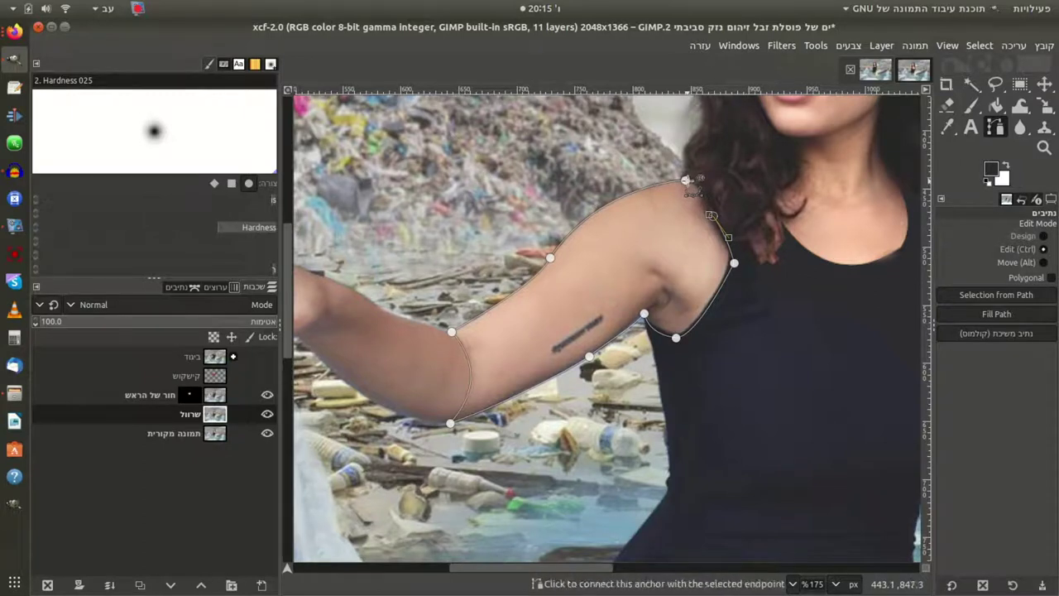
- Close the arm path back at the shoulder and convert it to a selection
key("ctrl")
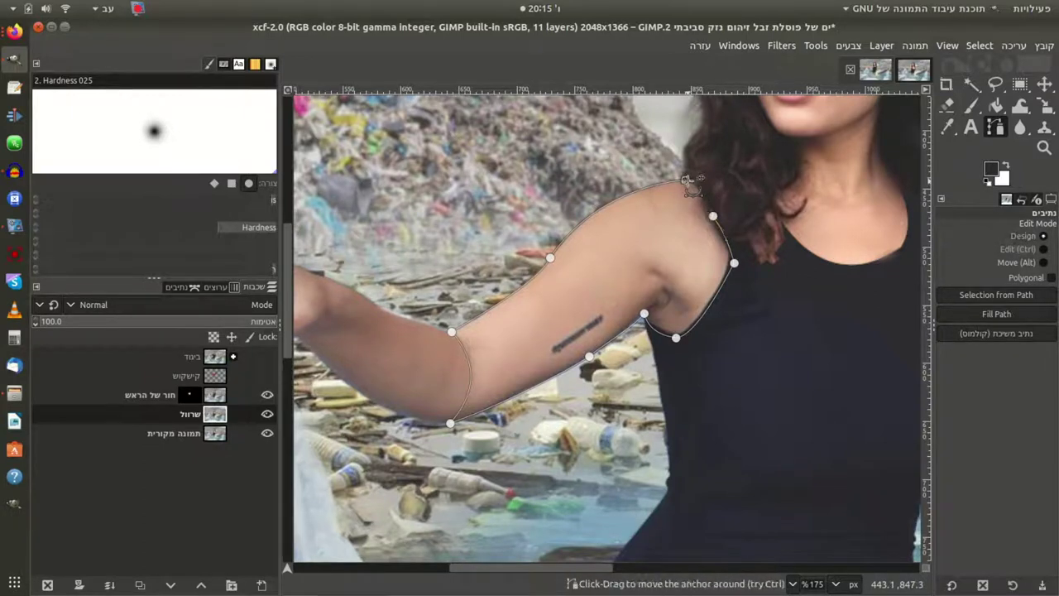
key("ctrl")
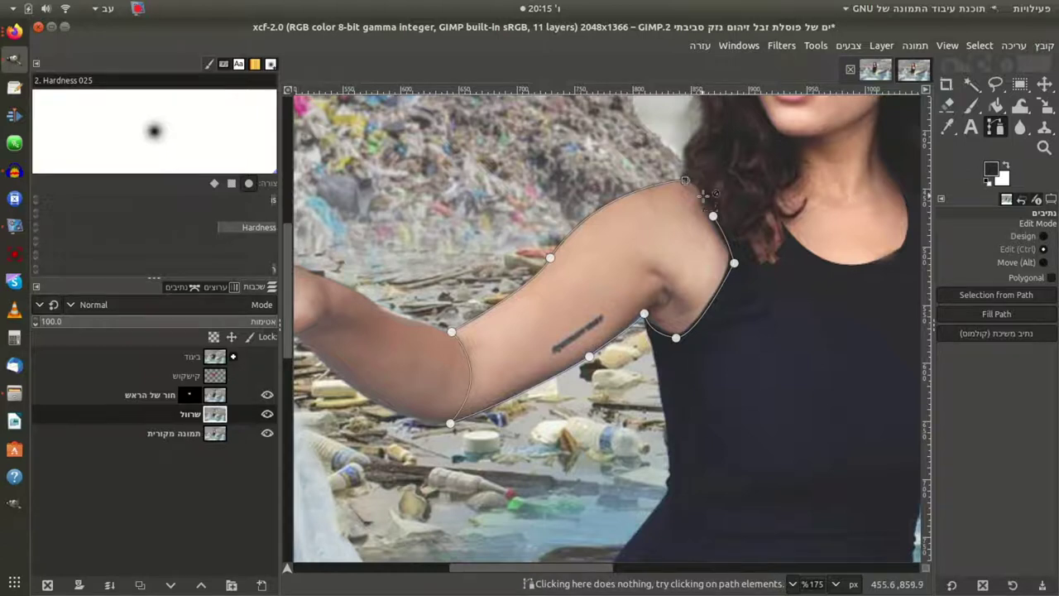
left_click(713, 216, "ctrl")
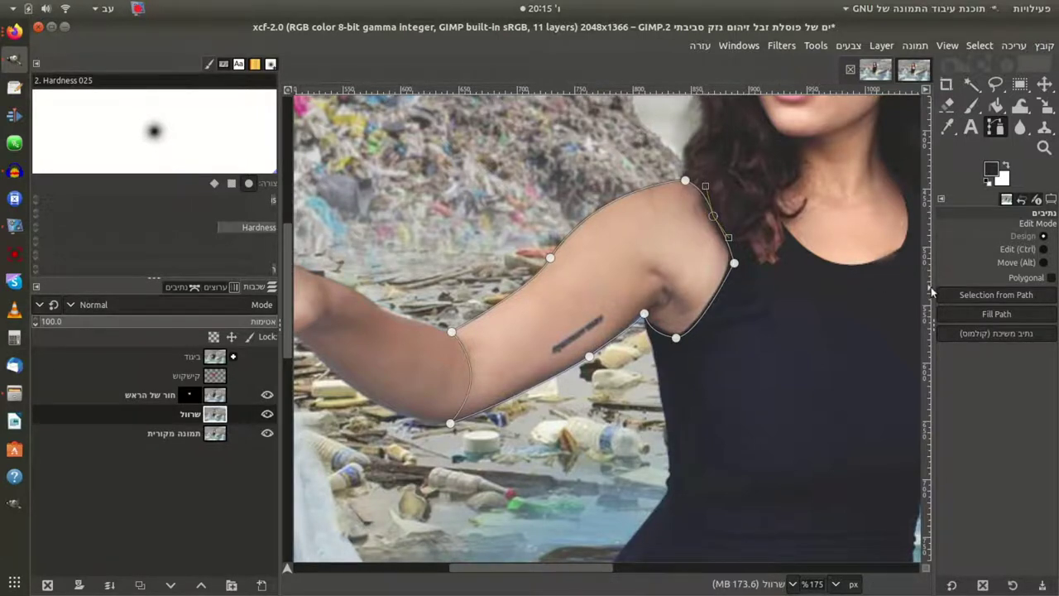
left_click(976, 295)
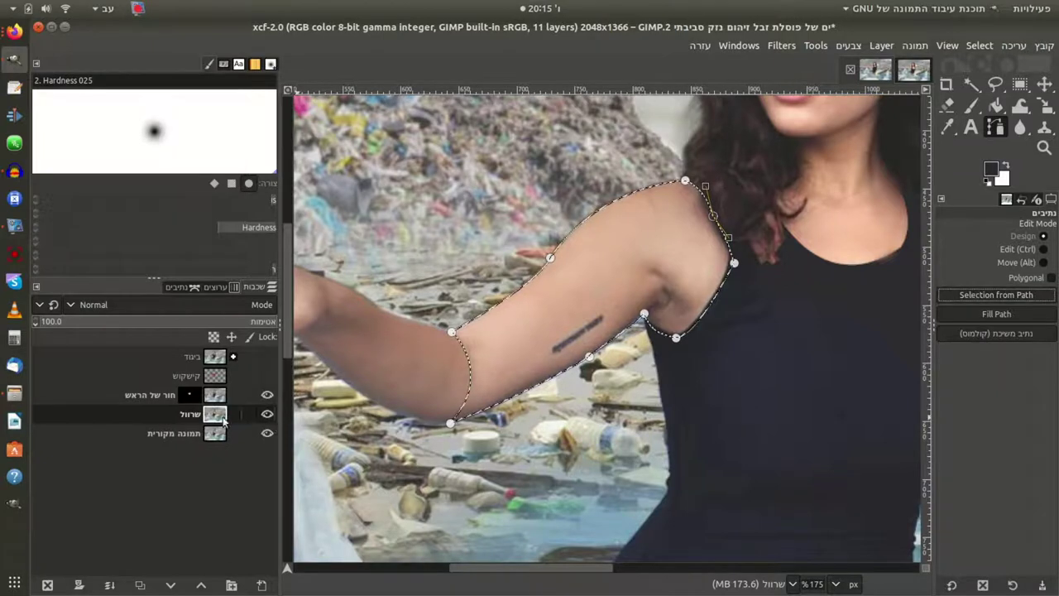
- Add a fully white layer mask to the שרוול layer
right_click(220, 418)
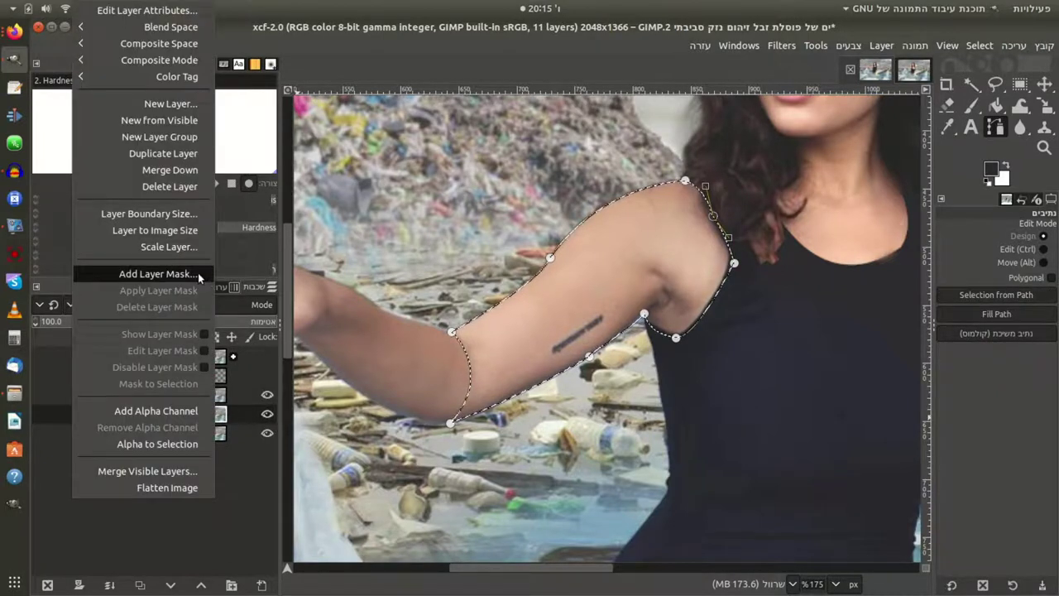
left_click(197, 272)
left_click(135, 380)
right_click(565, 281)
mouse_move(533, 332)
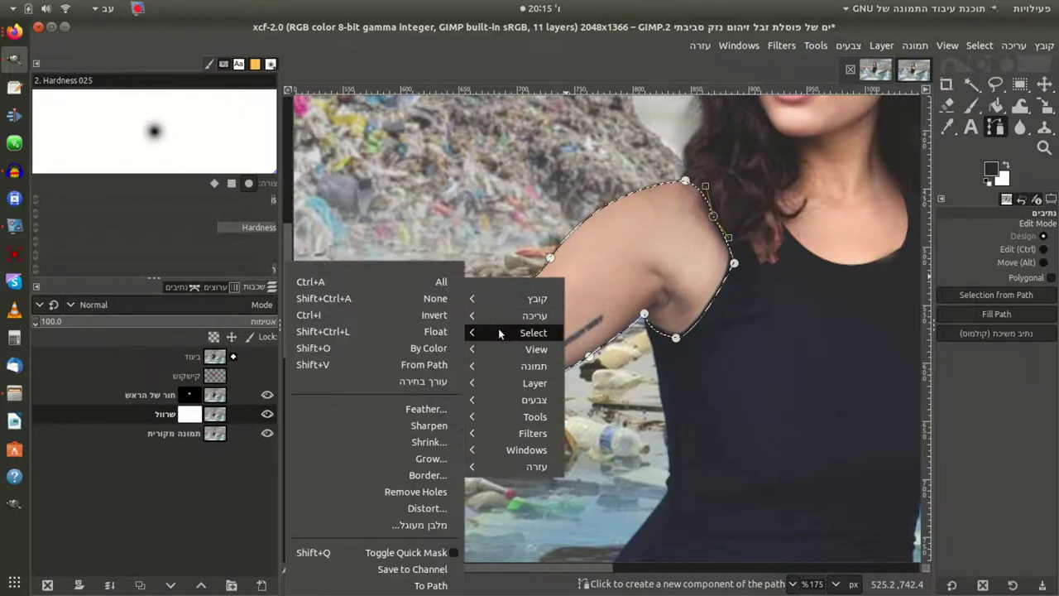
left_click(451, 327)
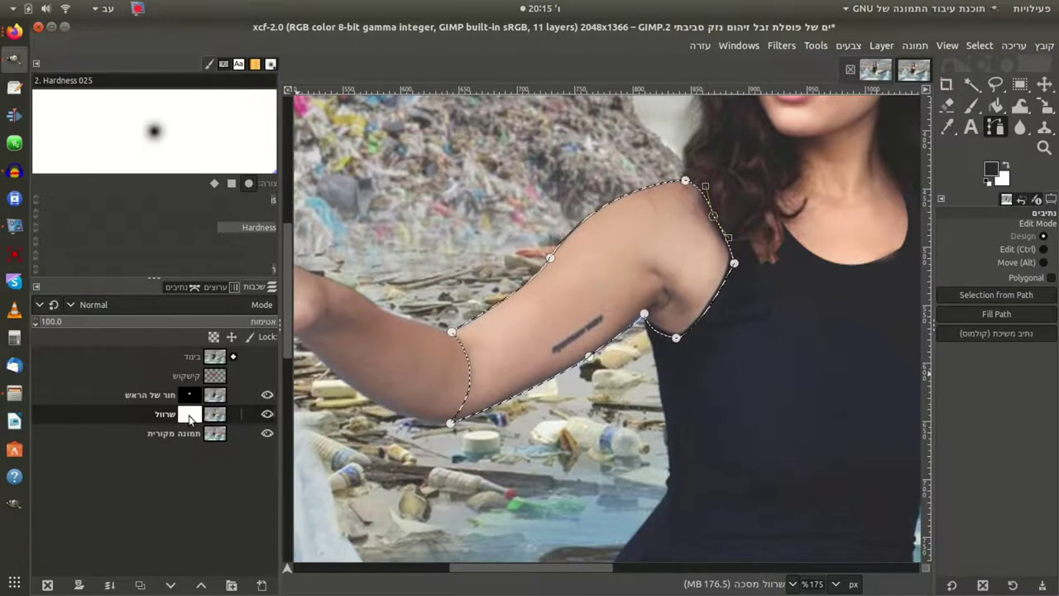
- Bucket-fill the mask black outside the arm, then toggle the original photo layer to check it
left_click(998, 108)
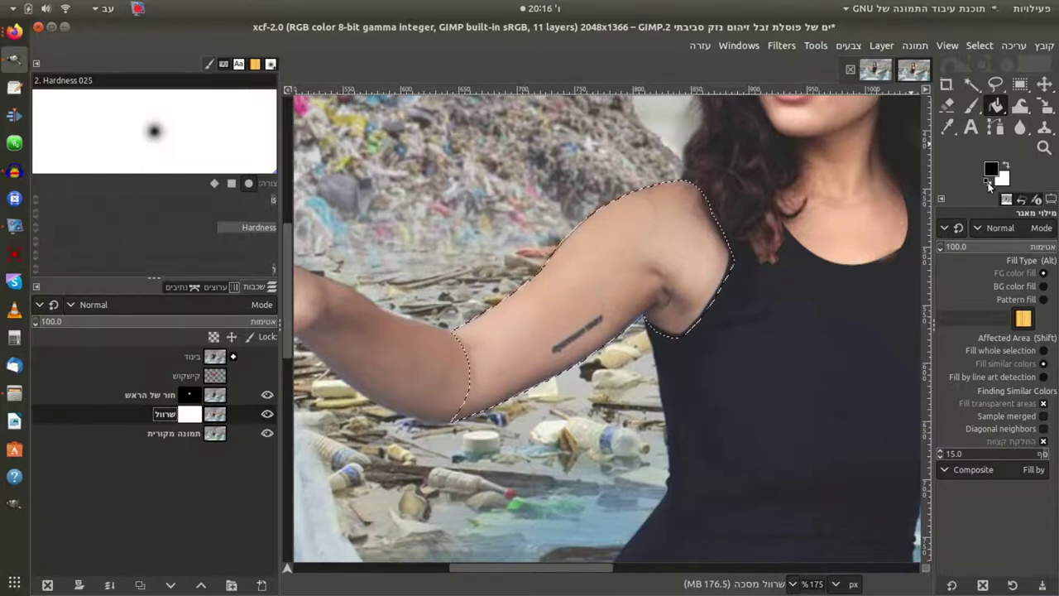
left_click(579, 174)
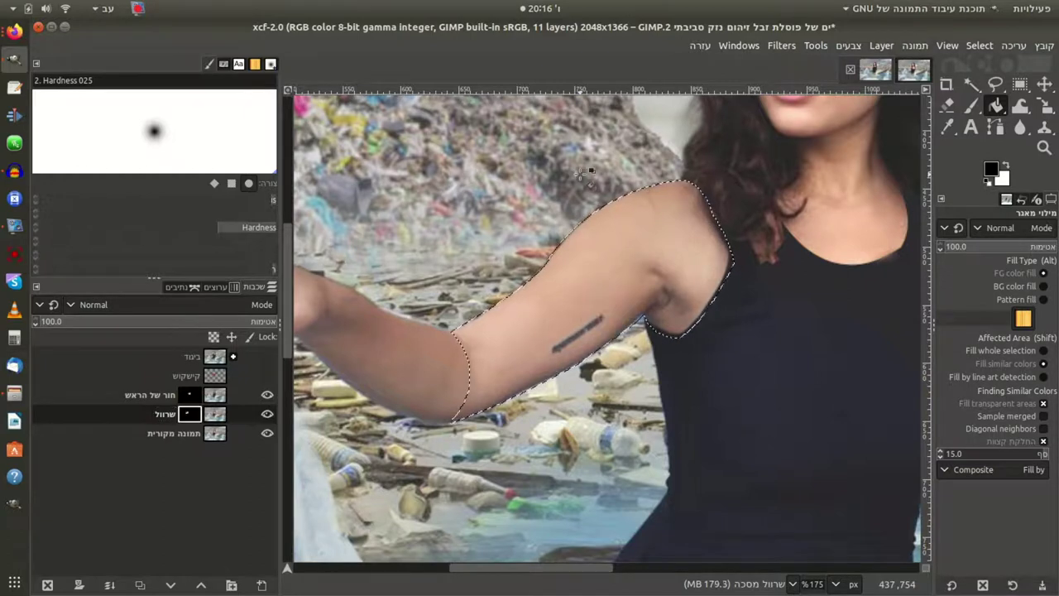
left_click(270, 432)
left_click(271, 433)
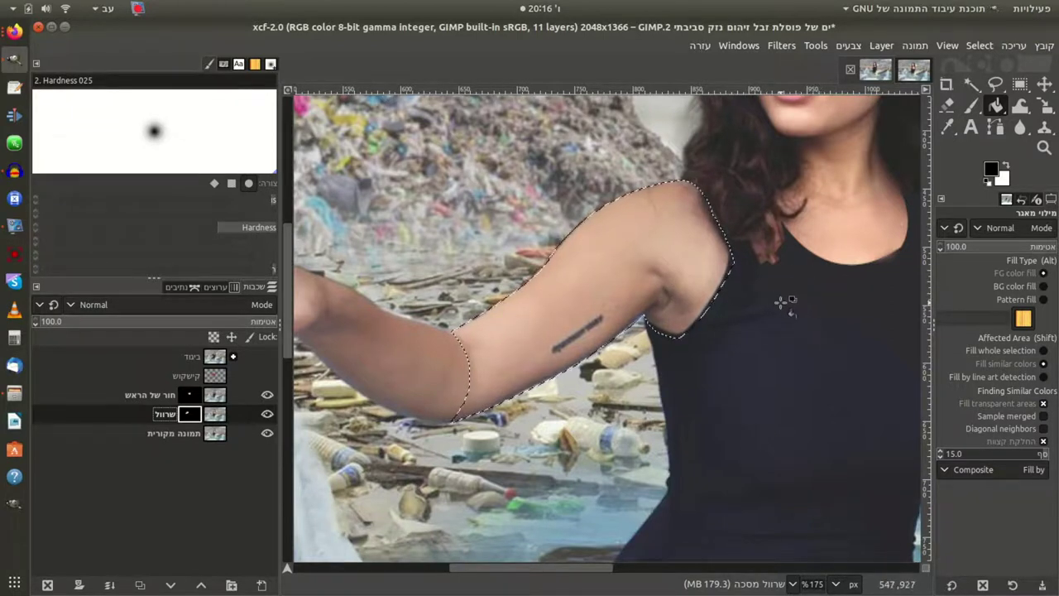
left_click(975, 109)
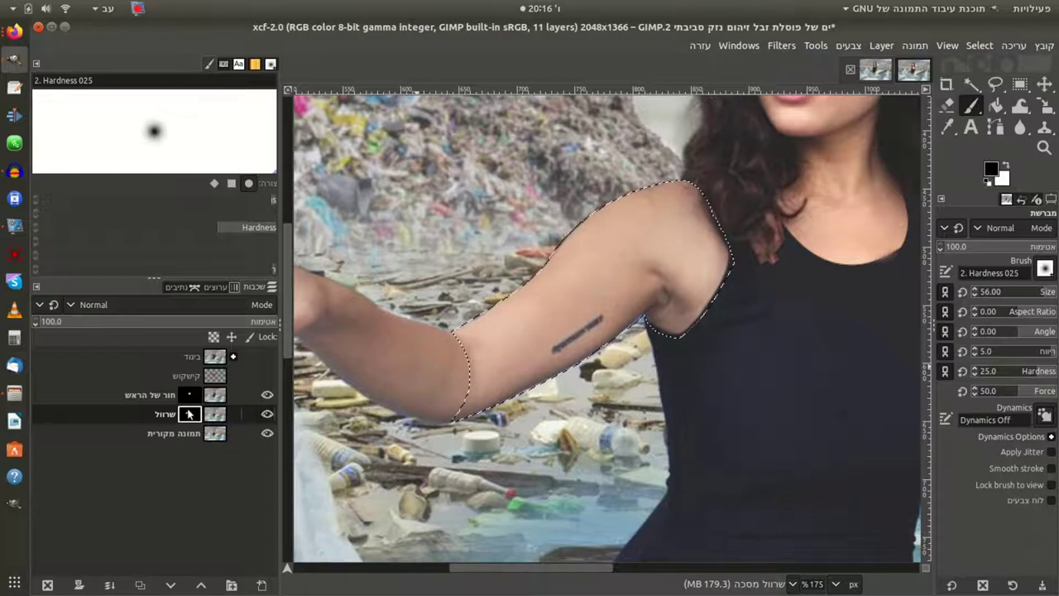
left_click(219, 421)
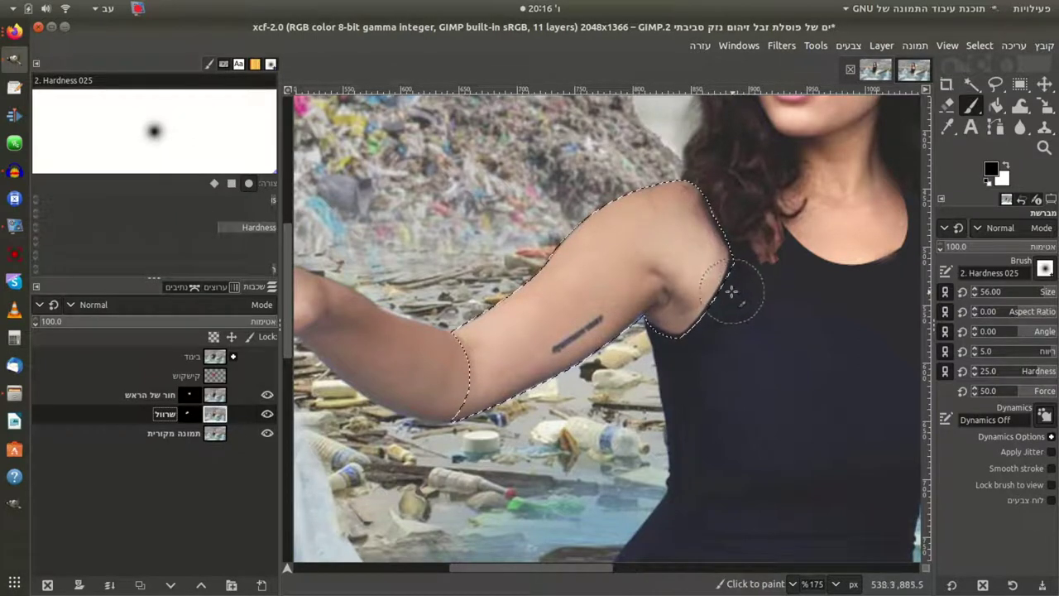
key("ctrl")
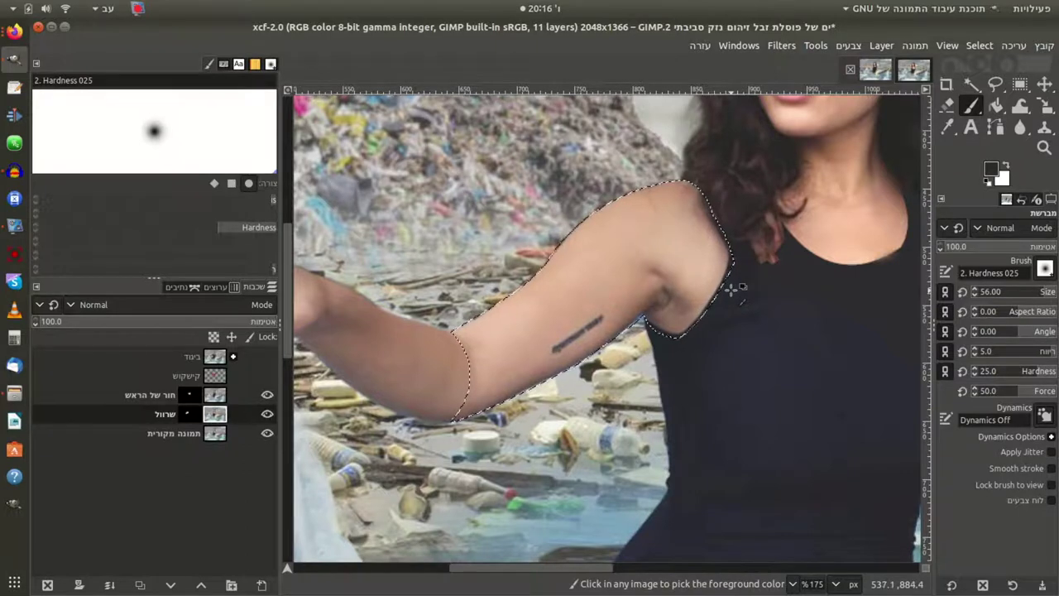
left_click(749, 273)
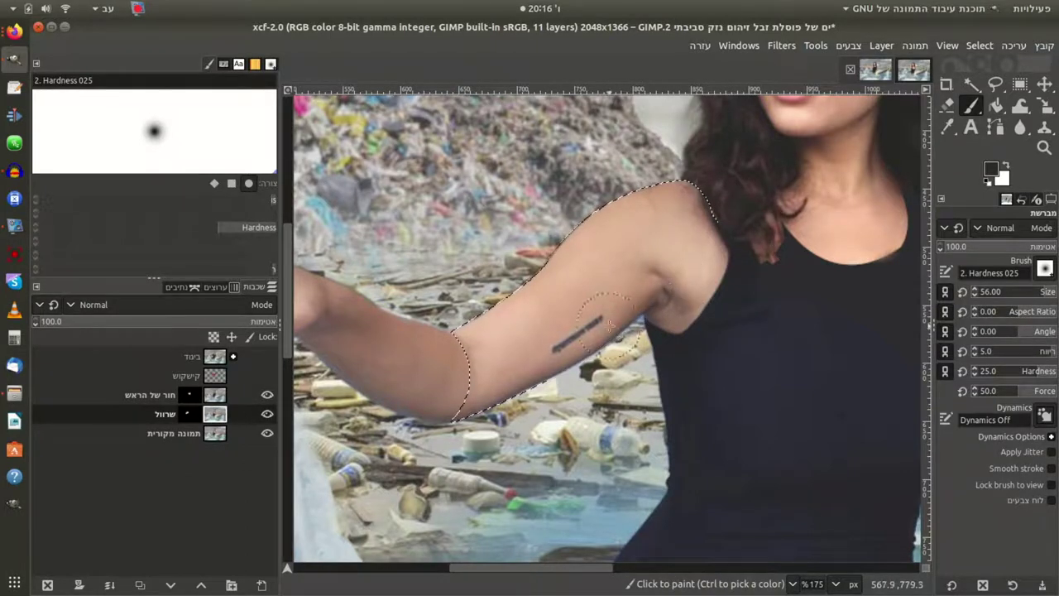
right_click(670, 248)
mouse_move(637, 302)
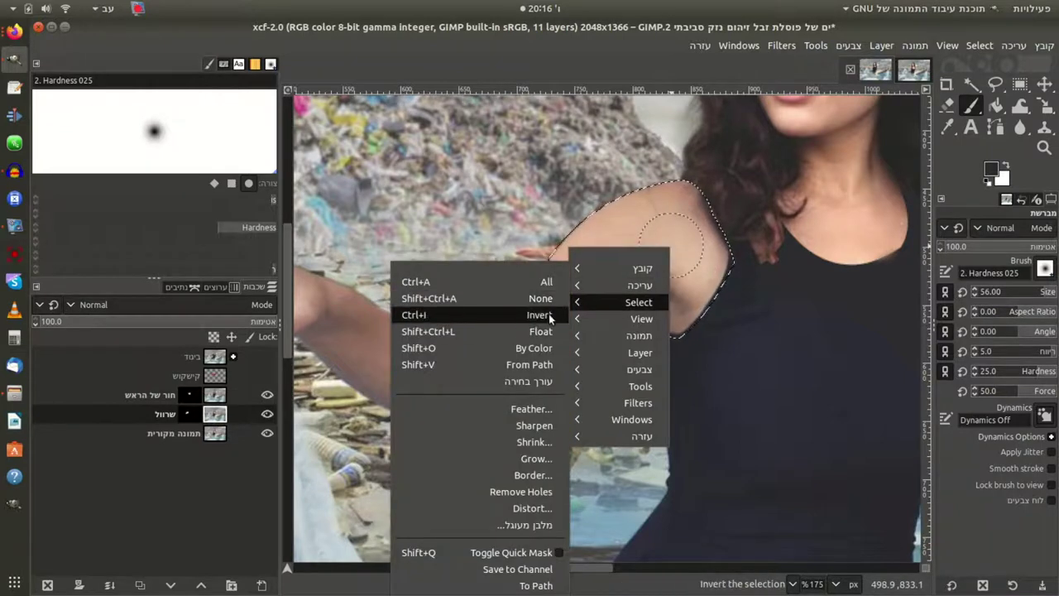
left_click(538, 314)
mouse_move(644, 271)
left_mouse_down()
mouse_move(668, 245)
mouse_move(558, 326)
left_mouse_up()
key("ctrl+z")
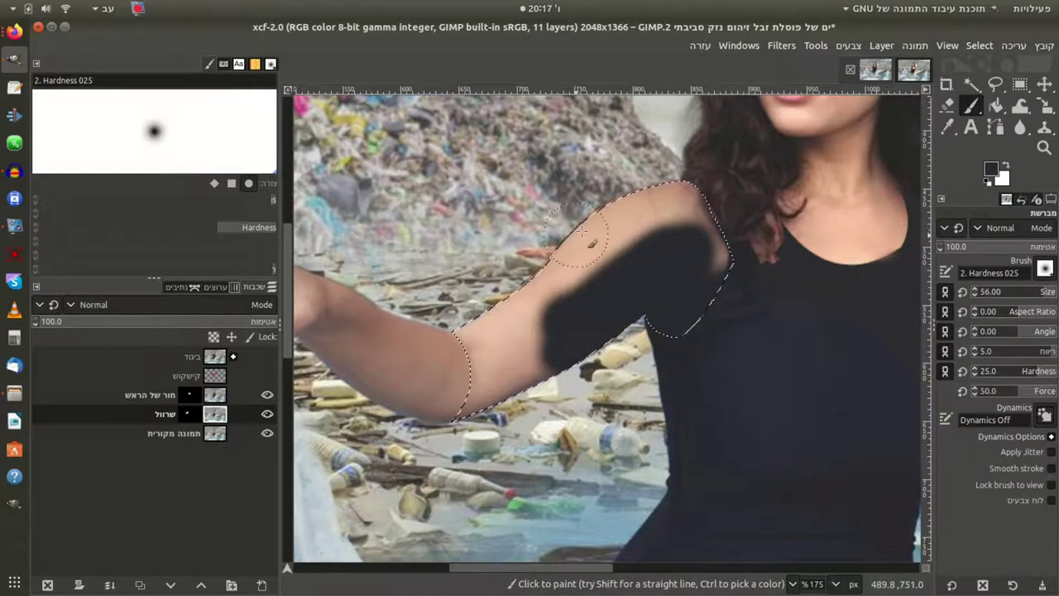
left_click_drag(558, 325, 596, 246)
key("ctrl+z")
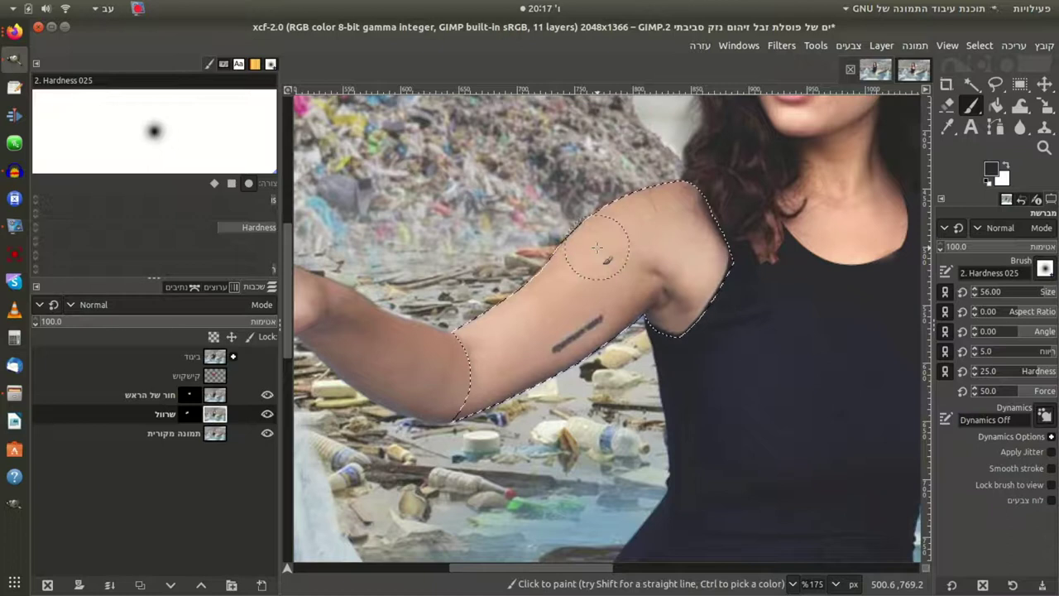
key("ctrl+z")
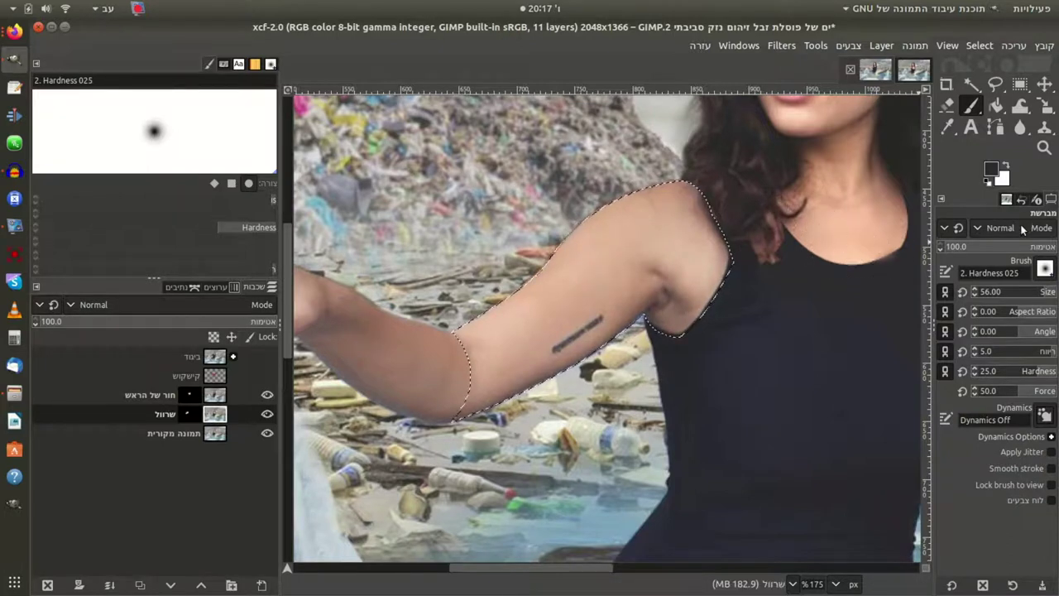
- Tint the sleeve grey in HSL Color mode, then shade the armpit area in Soft light
left_click(1024, 229)
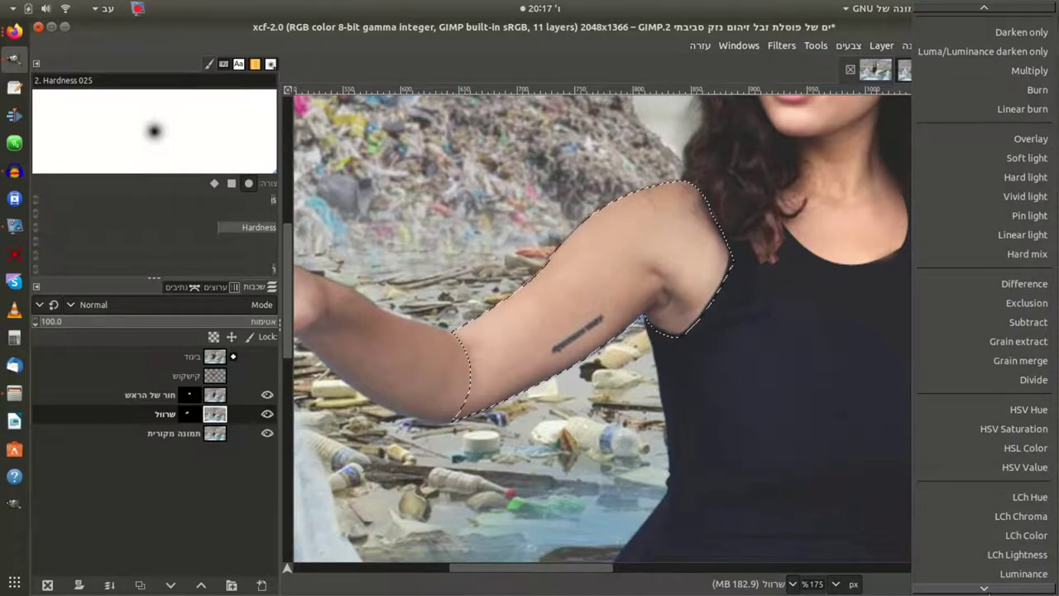
left_click(987, 447)
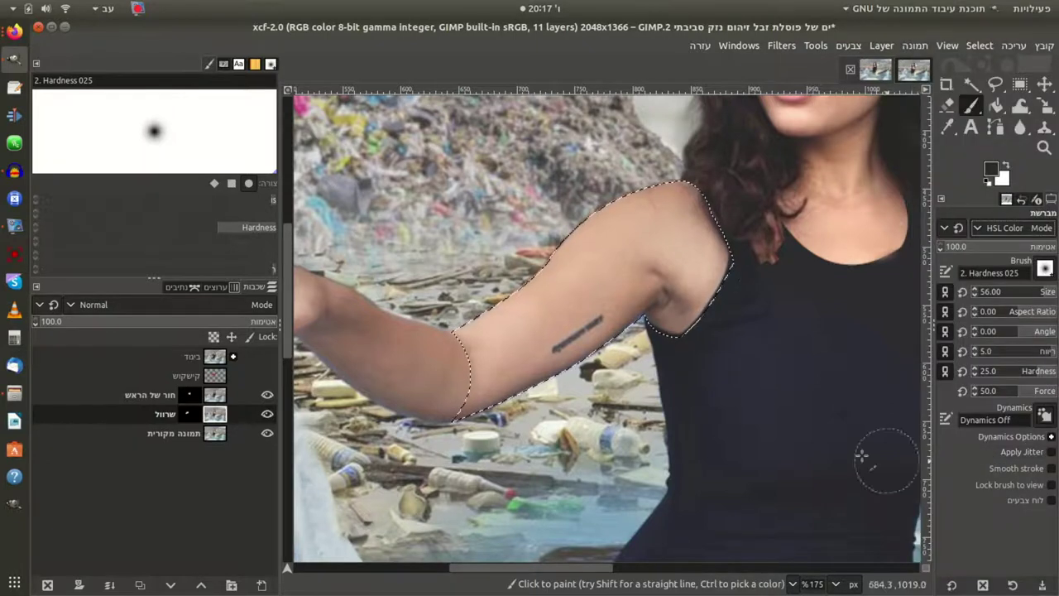
mouse_move(675, 305)
left_mouse_down()
mouse_move(683, 349)
mouse_move(675, 210)
mouse_move(620, 223)
mouse_move(501, 314)
mouse_move(488, 339)
left_mouse_up()
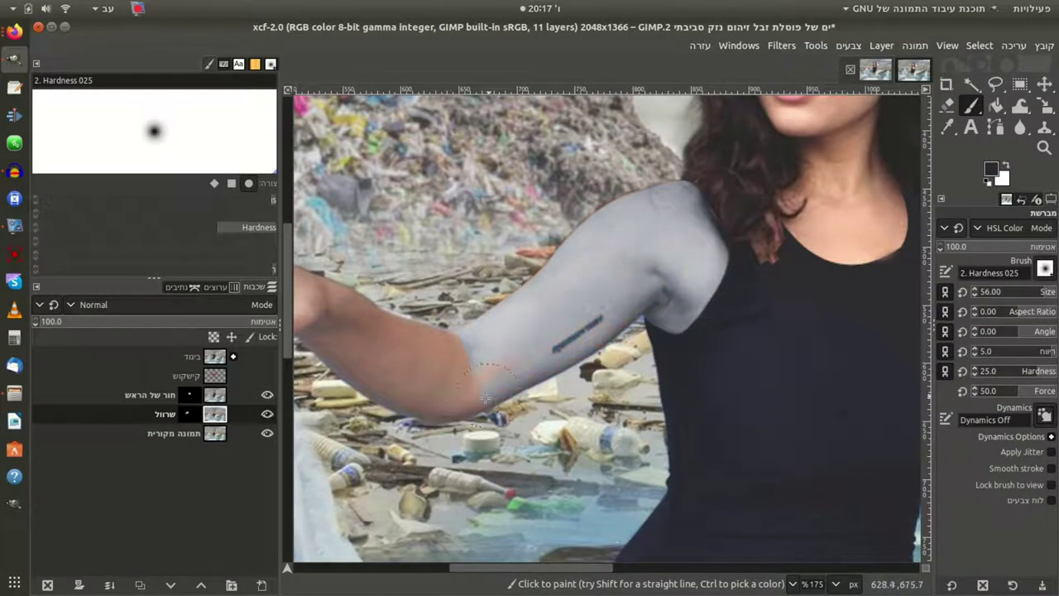
left_click(1005, 229)
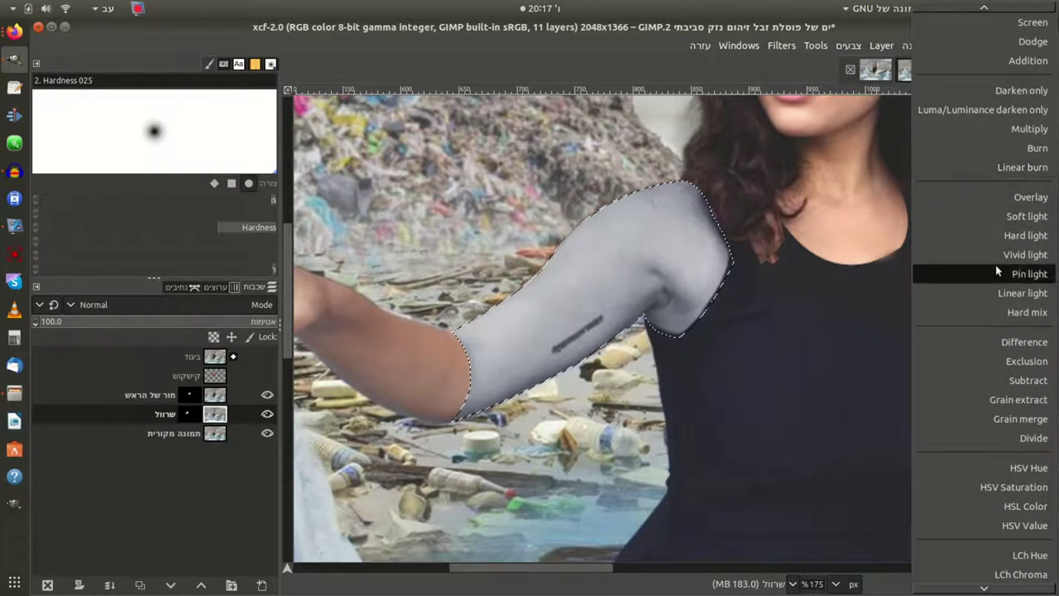
scroll(1006, 322, "up", 3)
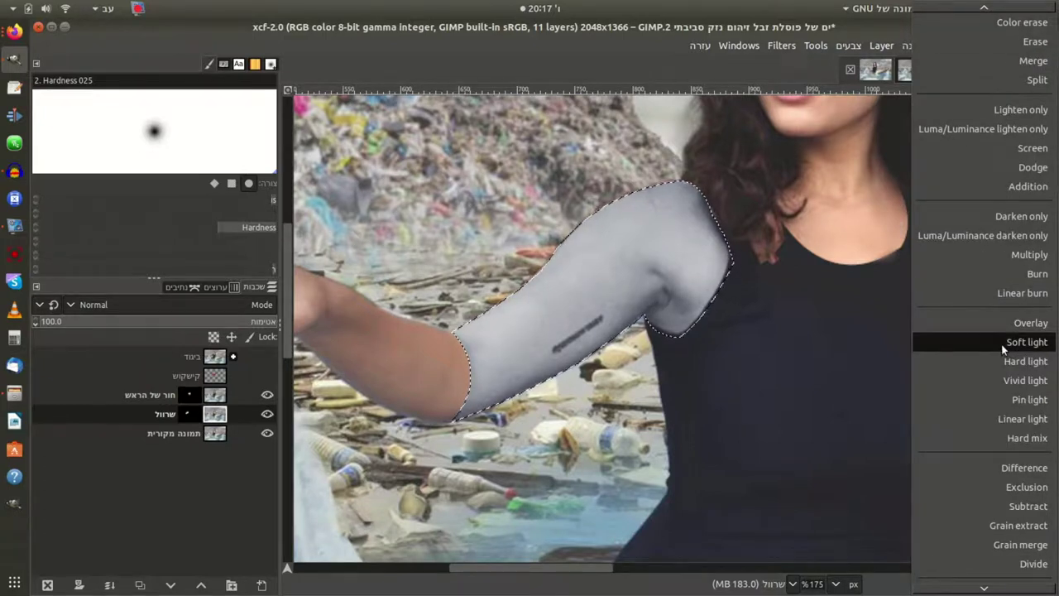
left_click(1004, 342)
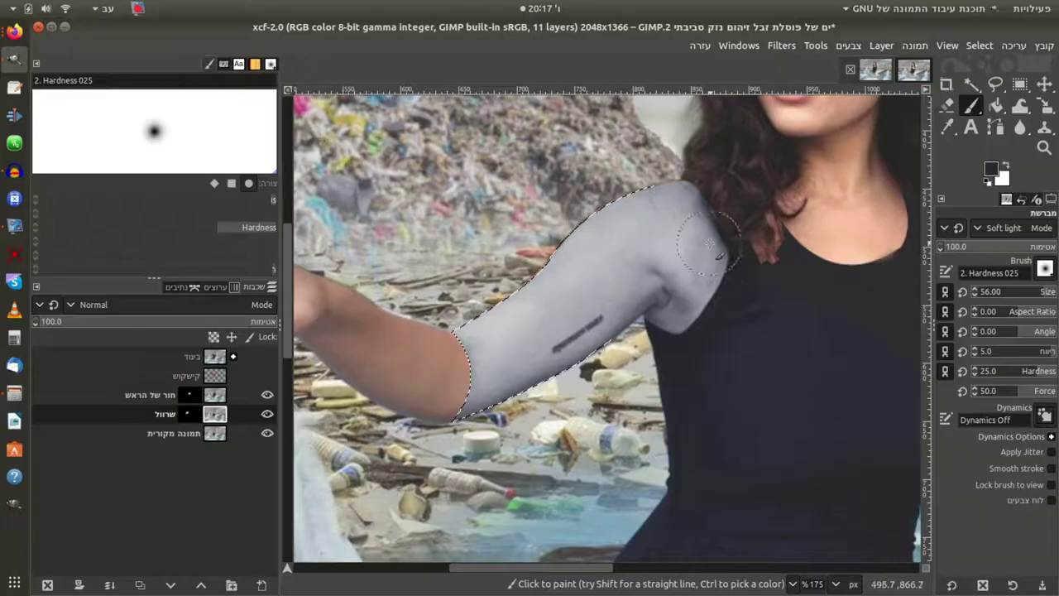
mouse_move(678, 322)
left_mouse_down()
mouse_move(724, 272)
mouse_move(488, 384)
left_mouse_up()
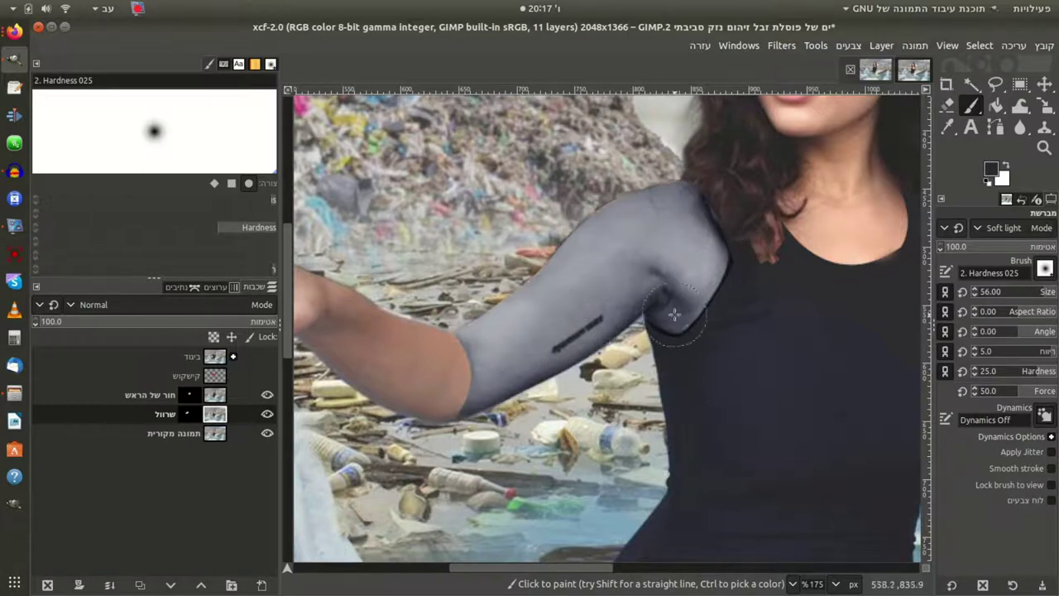
- Switch the brush to Hard light at size 142 and paint the whole sleeve dark
left_click(1022, 228)
left_click(1010, 245)
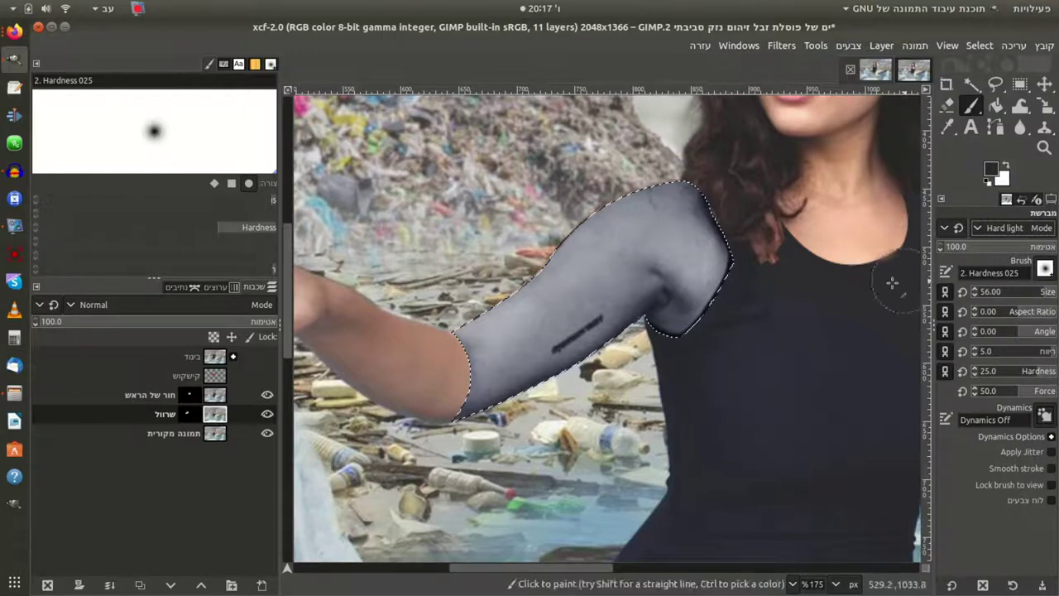
left_click(1032, 292)
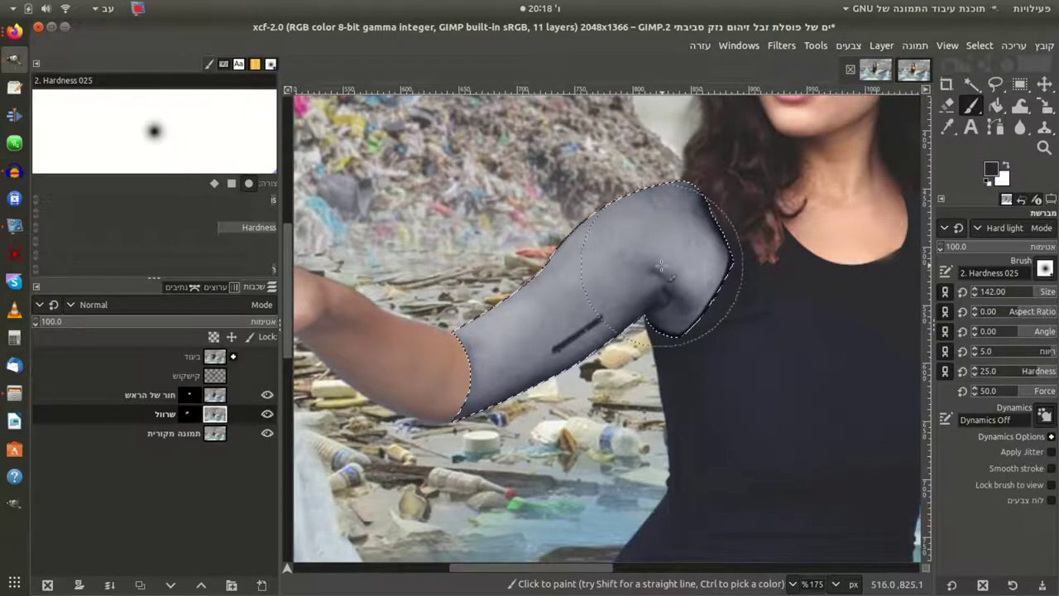
mouse_move(663, 265)
left_mouse_down()
mouse_move(667, 282)
mouse_move(718, 240)
mouse_move(541, 331)
mouse_move(580, 301)
mouse_move(557, 343)
mouse_move(502, 345)
mouse_move(567, 326)
left_mouse_up()
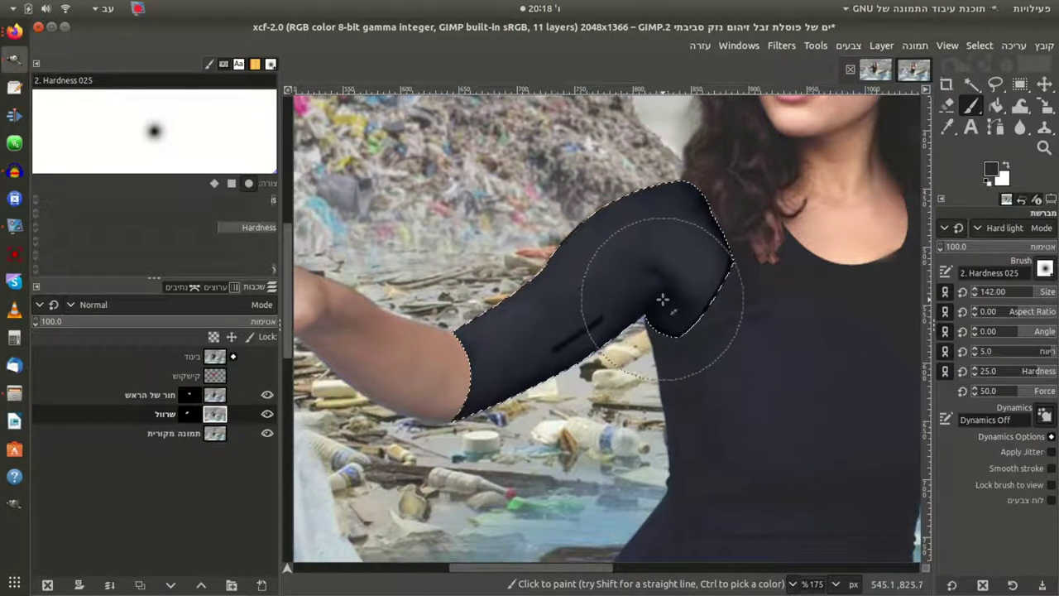
left_click(1005, 227)
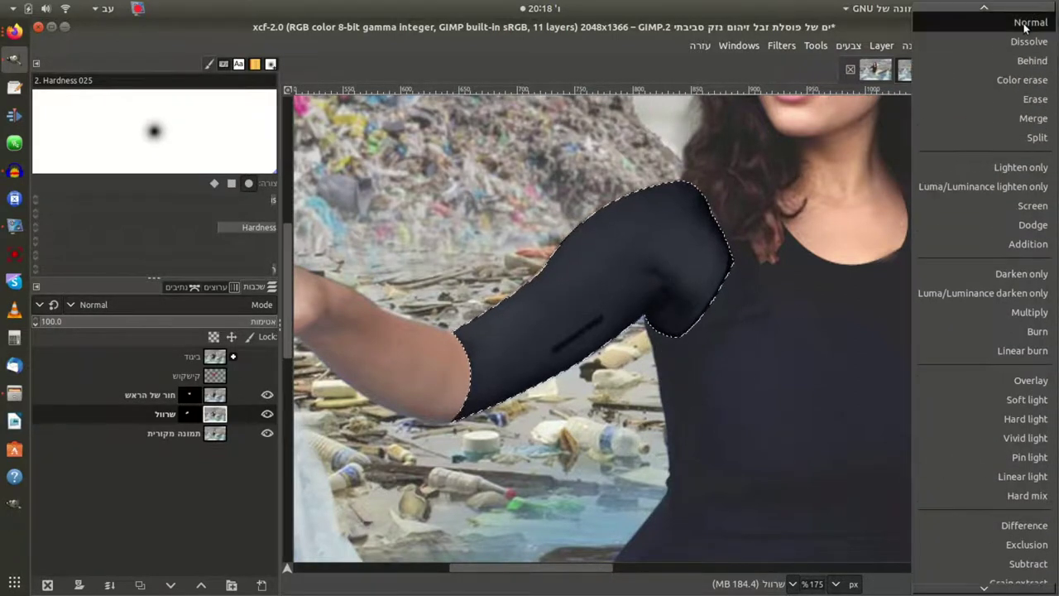
- Return the brush to Normal at a smaller size, sample the sleeve colour, and smooth the armpit shading
left_click(1025, 25)
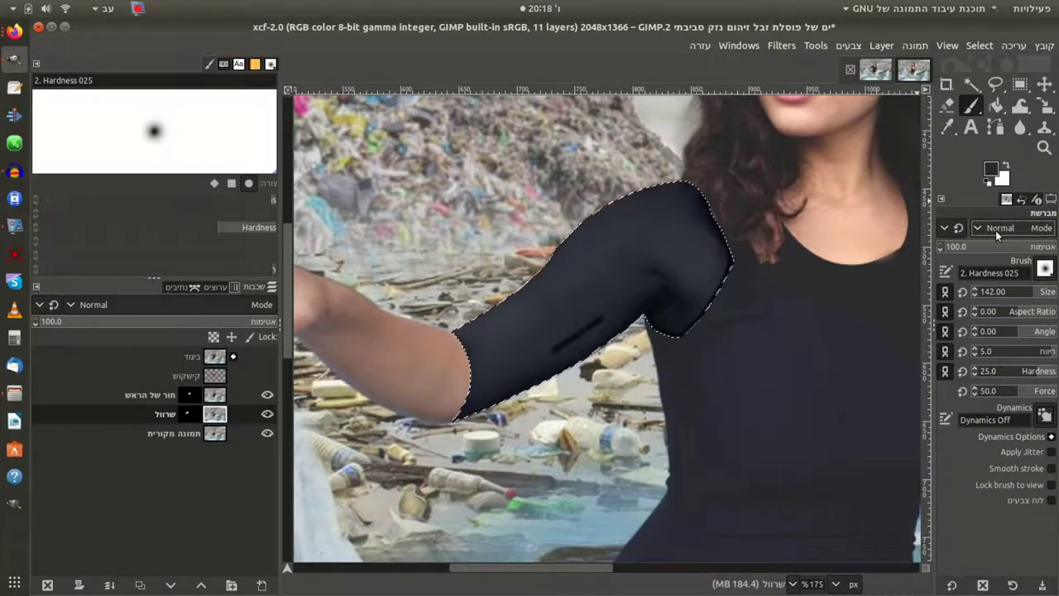
type("33")
type("15")
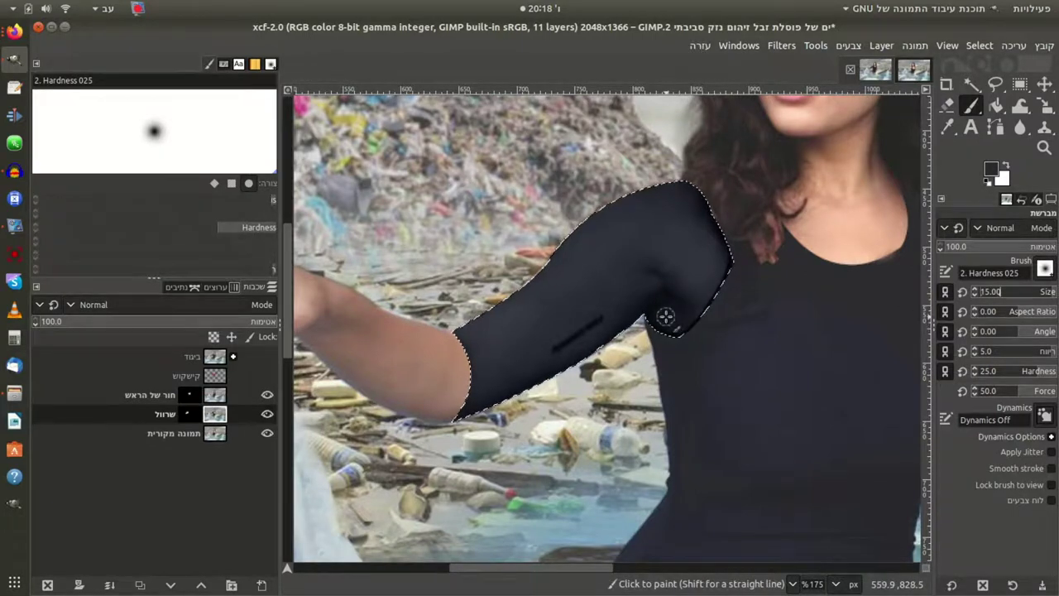
key("ctrl")
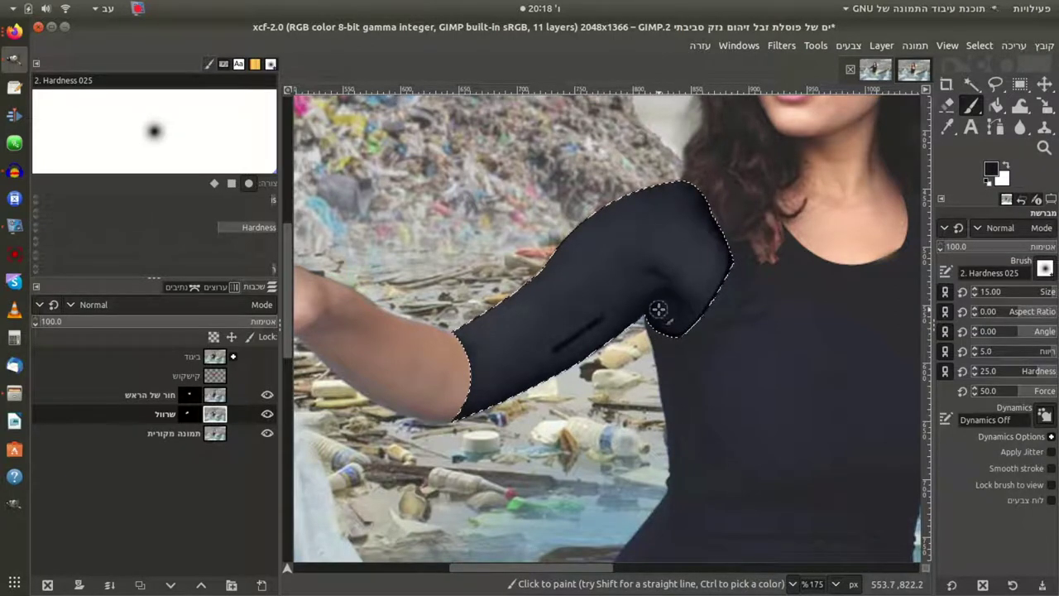
left_click_drag(671, 302, 674, 304)
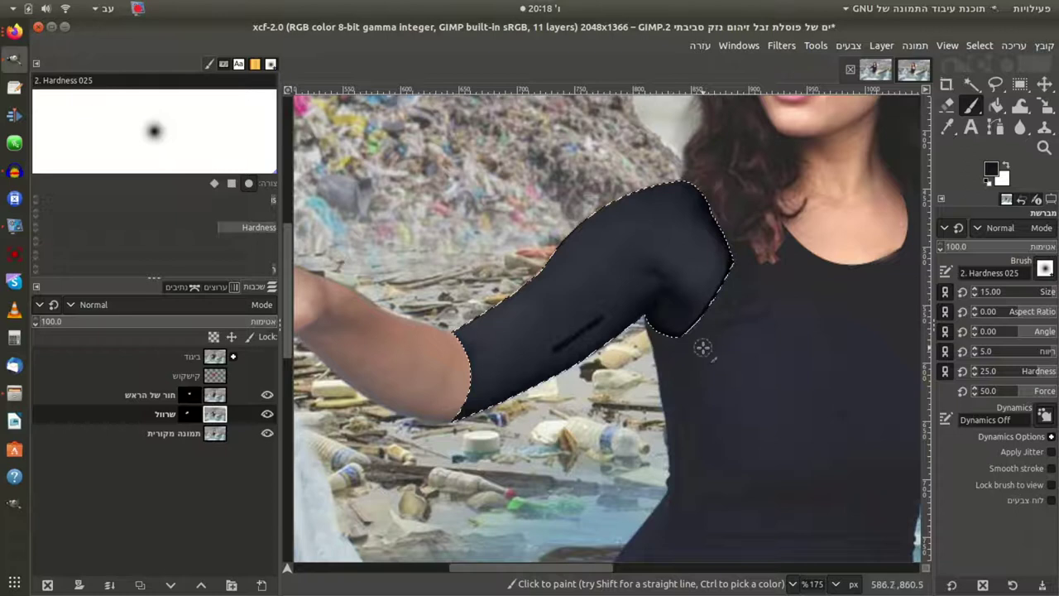
left_click(655, 296, "ctrl")
left_click(1044, 148)
- Zoom into the armpit and back out, select the sleeve layer's mask, and clear the sleeve selection with Rectangle Select
left_click_drag(605, 256, 748, 356)
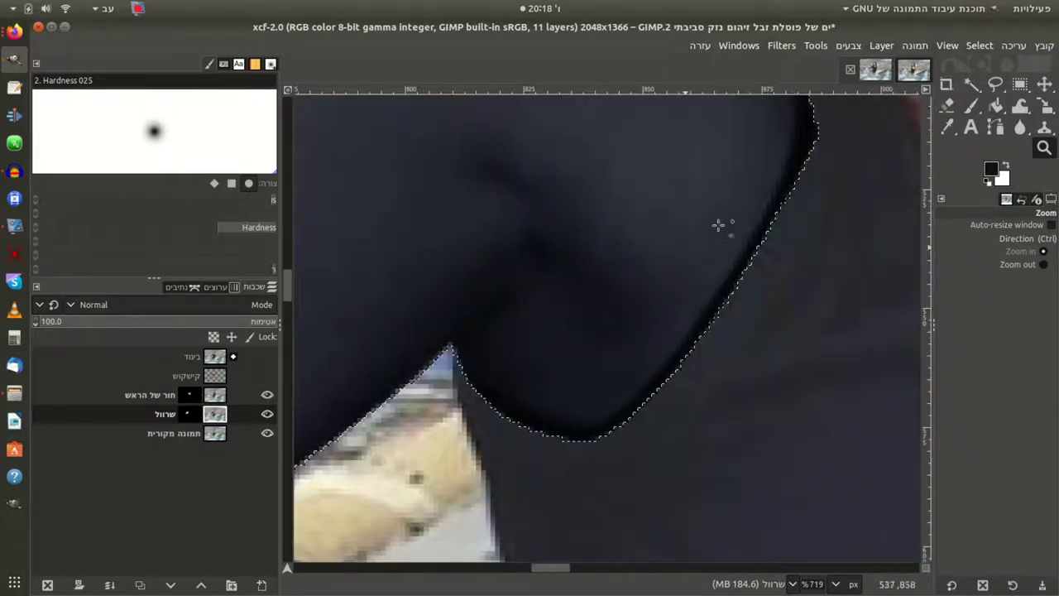
left_click(973, 106)
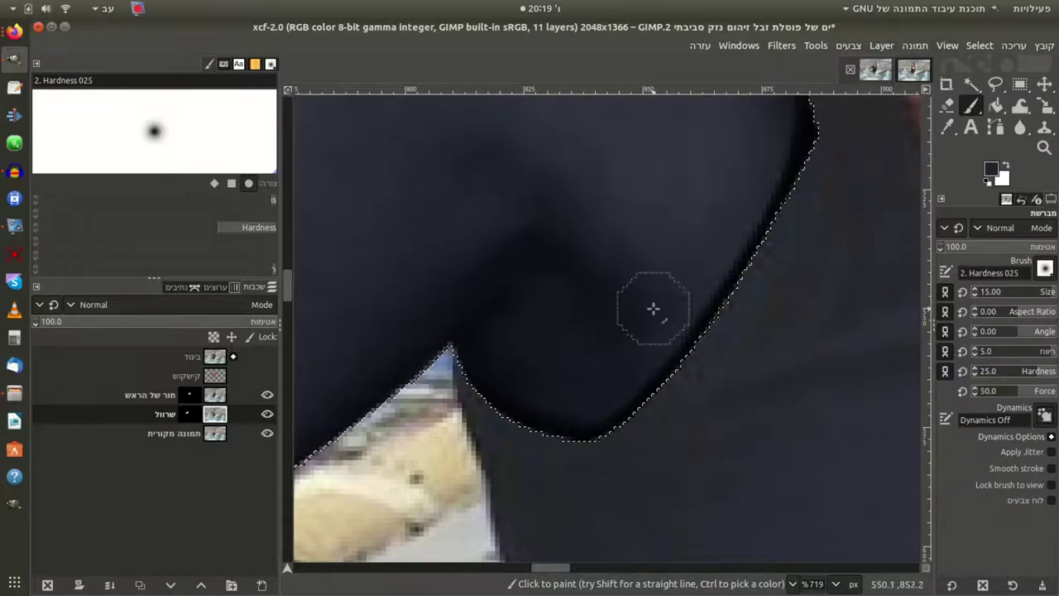
left_click(1045, 147)
left_click(643, 180, "ctrl")
left_click(643, 180, "ctrl")
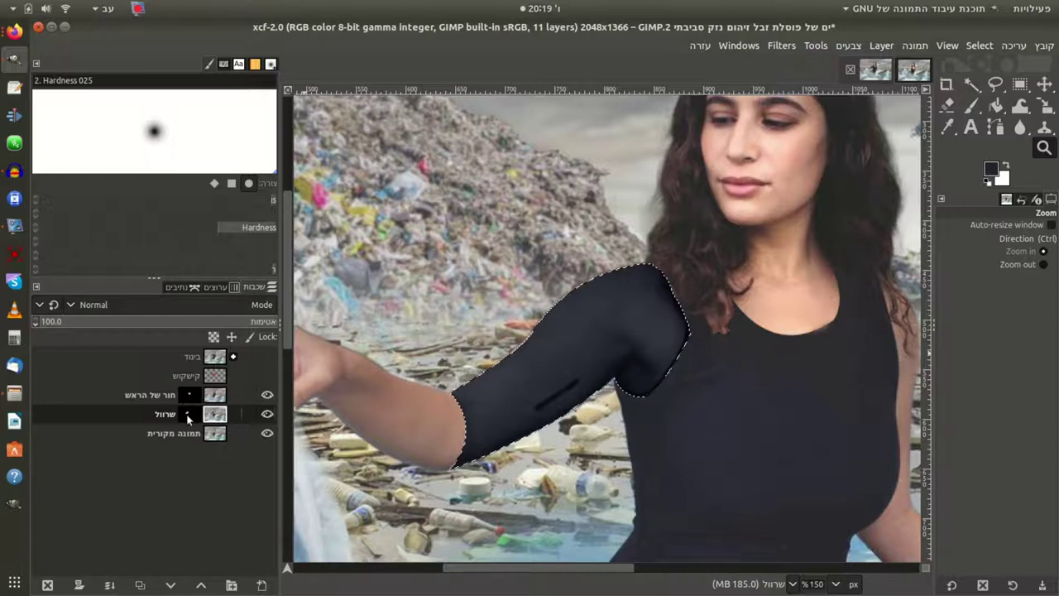
left_click(189, 414)
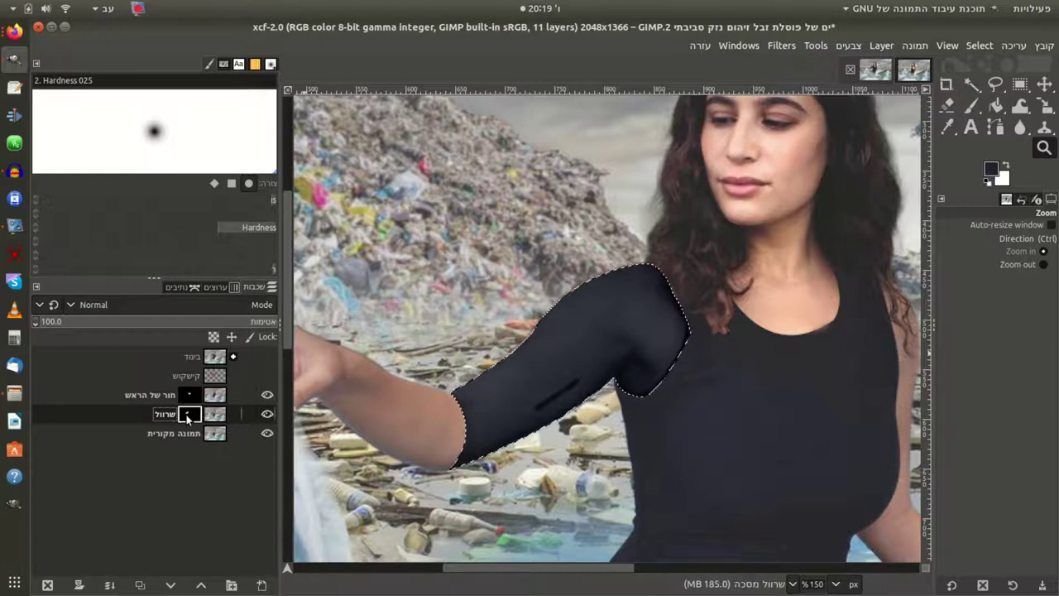
left_click(1019, 84)
left_click(699, 239)
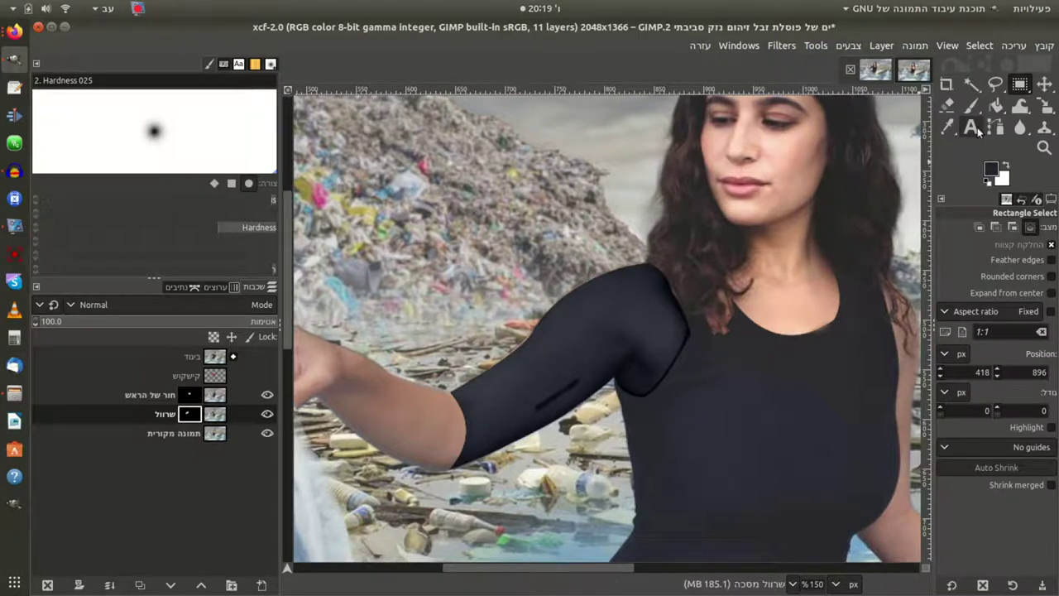
left_click_drag(508, 229, 764, 442)
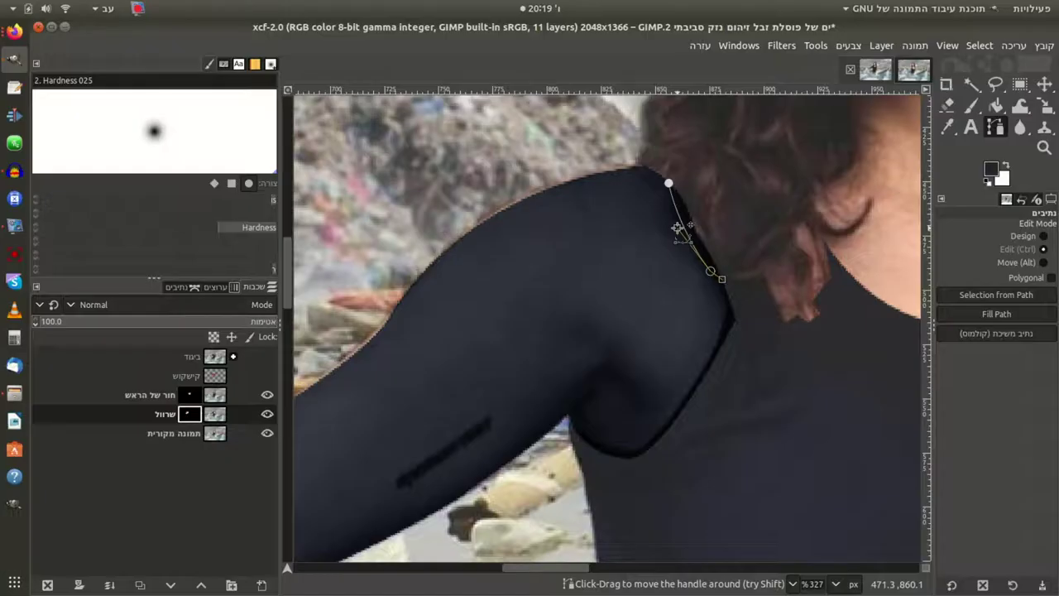
- Trace a closed path around the shoulder-to-armpit seam and convert it into a selection
left_click_drag(711, 271, 721, 278)
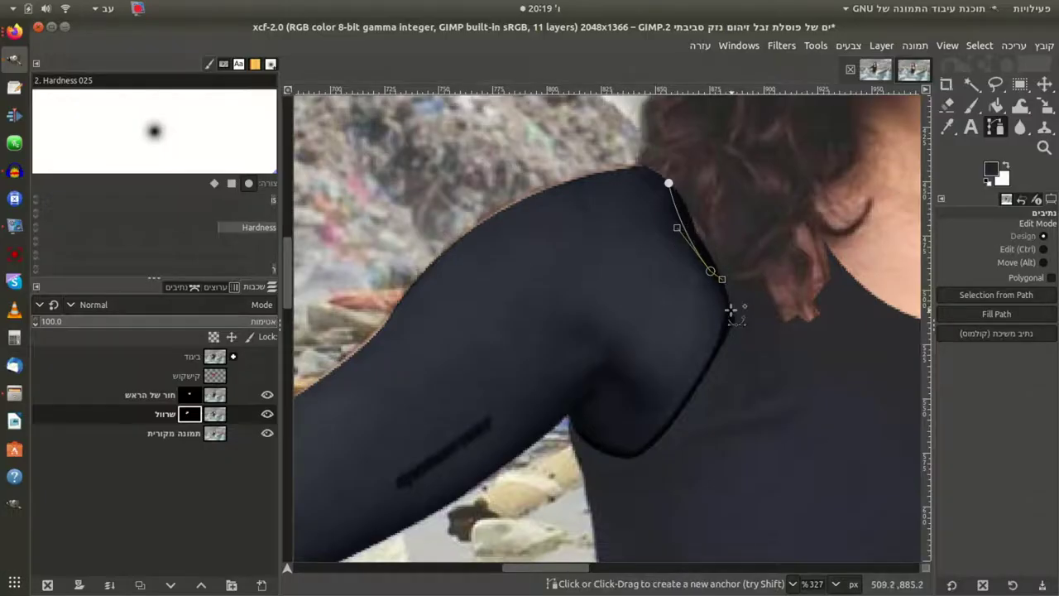
mouse_move(703, 370)
left_mouse_down()
mouse_move(698, 379)
mouse_move(736, 334)
left_mouse_up()
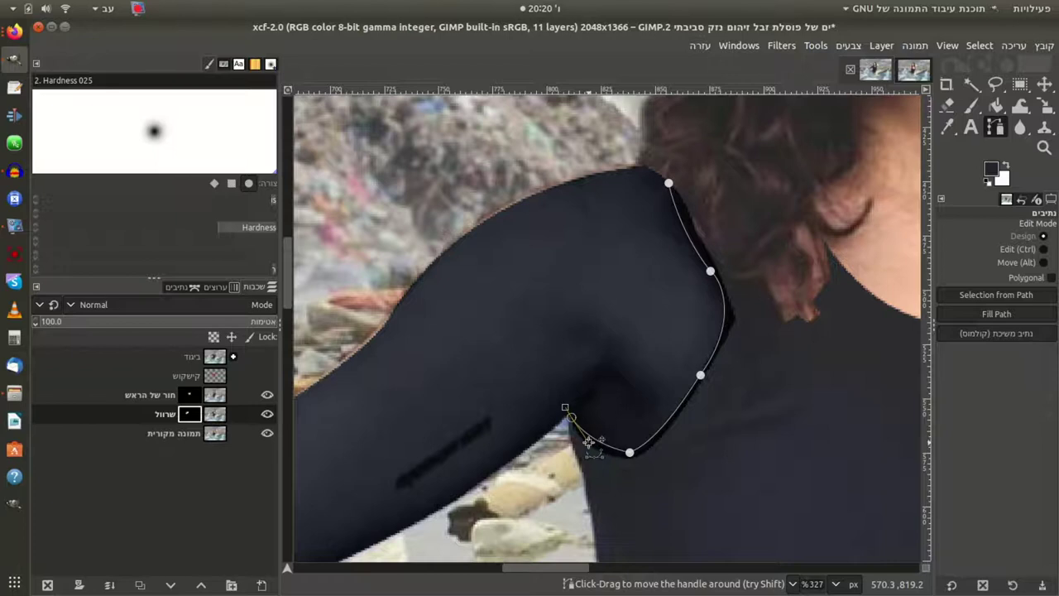
left_click_drag(558, 478, 656, 522)
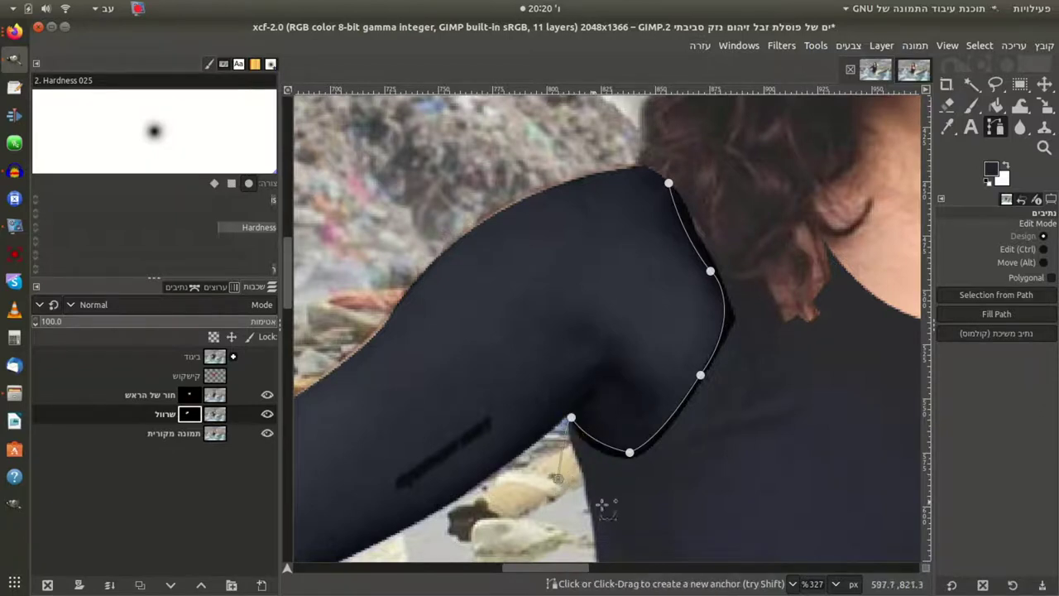
left_click(792, 376)
left_click_drag(780, 245, 697, 166)
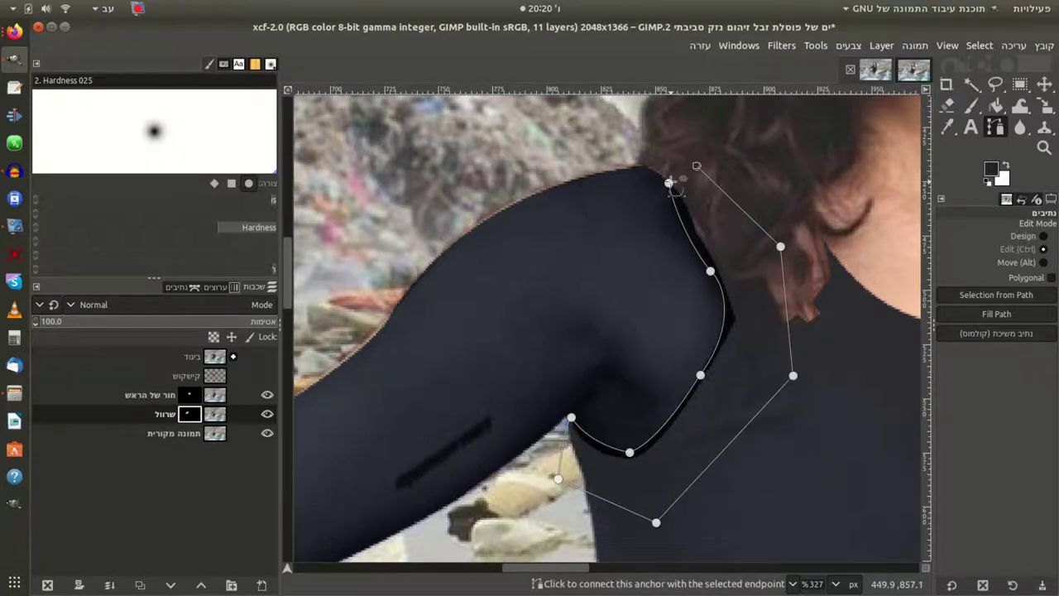
left_click(670, 182)
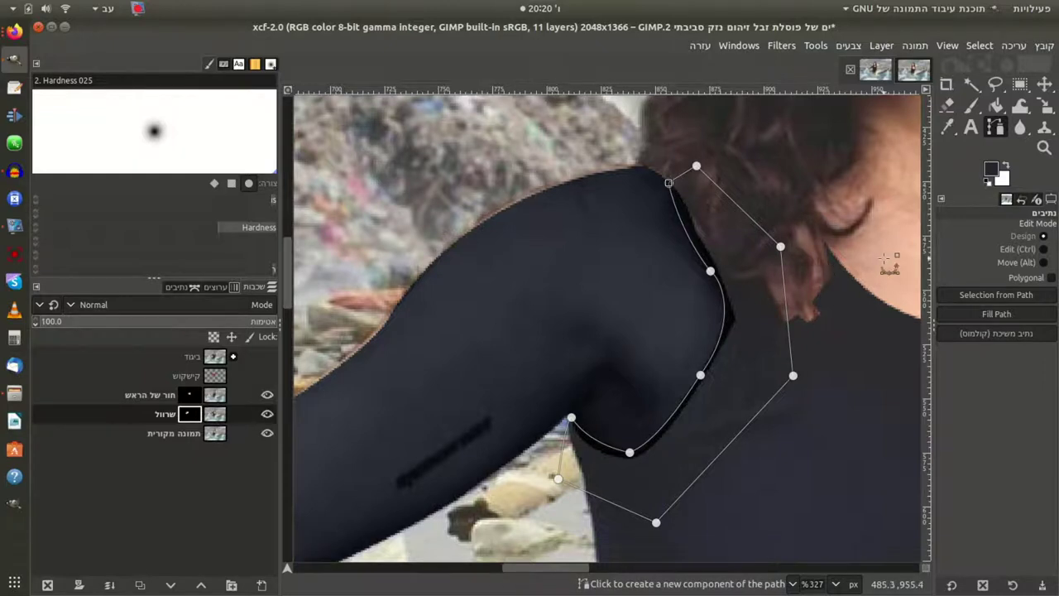
left_click(981, 296)
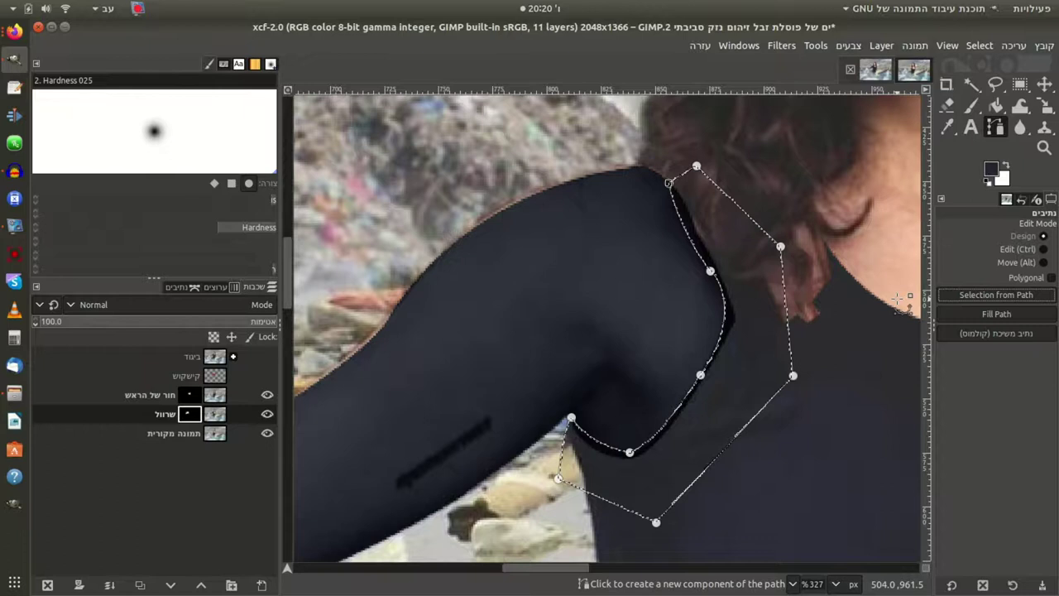
key("p")
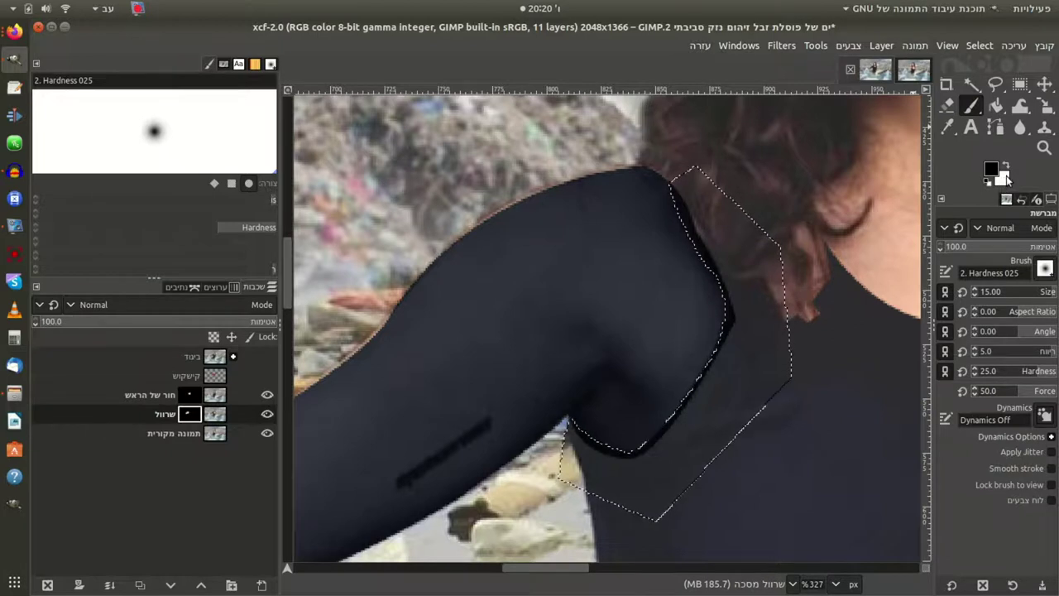
- Make white the foreground colour and clear the shoulder selection
left_click(1007, 163)
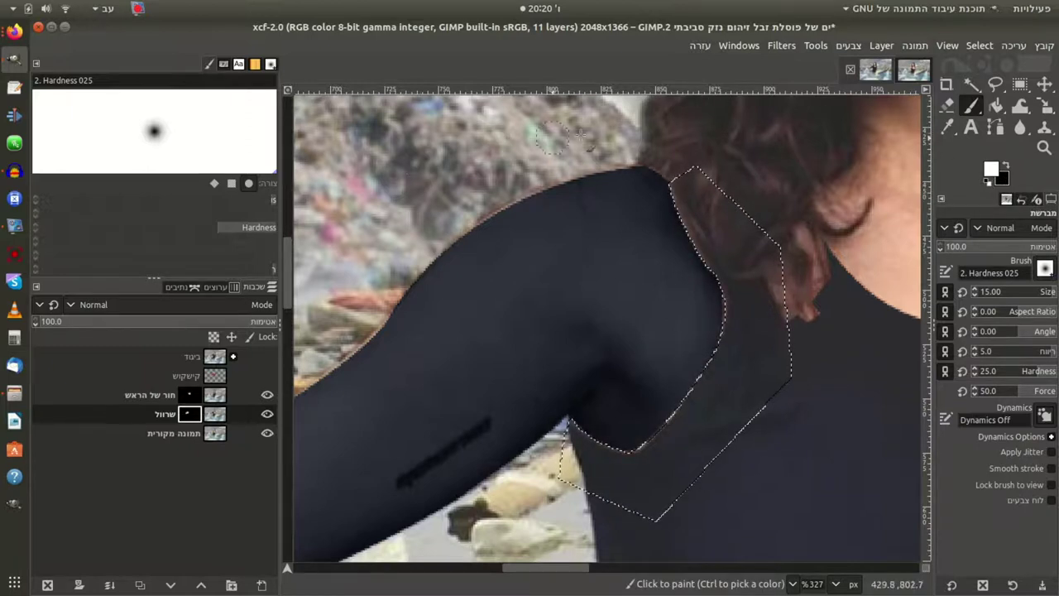
key("r")
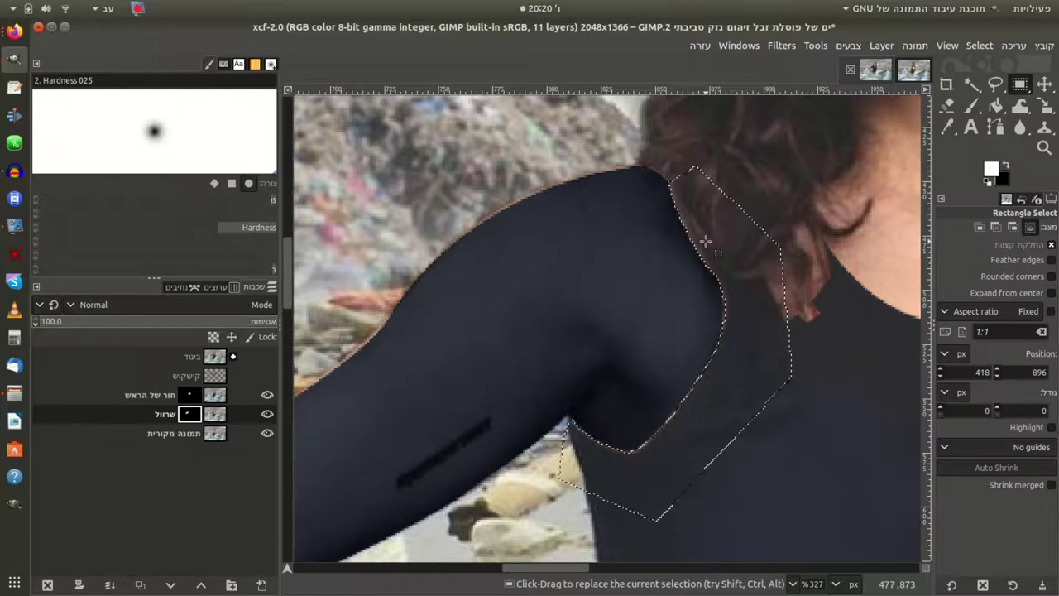
left_click(703, 249)
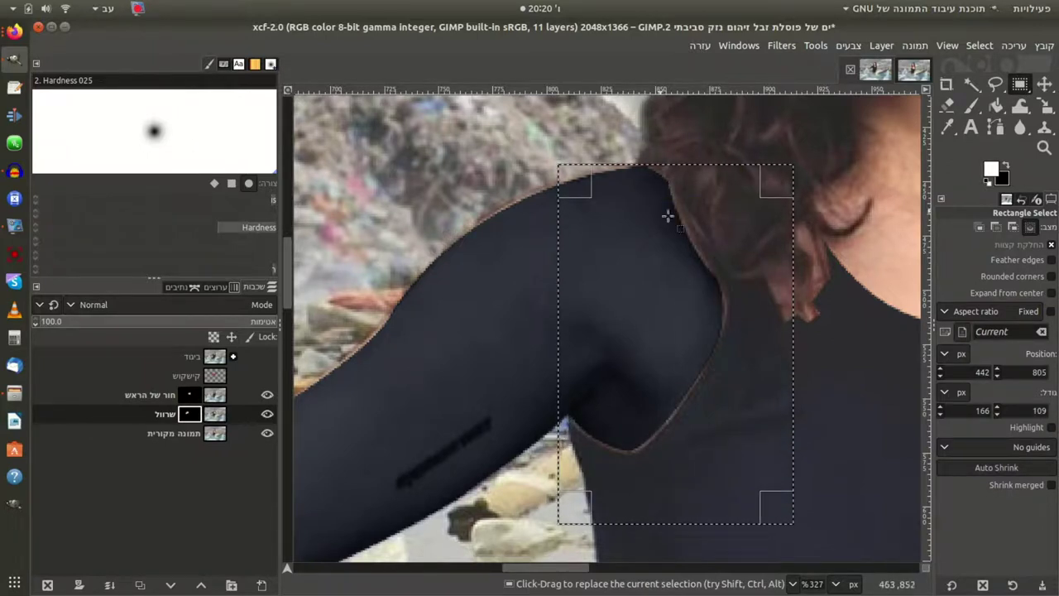
left_click(862, 234)
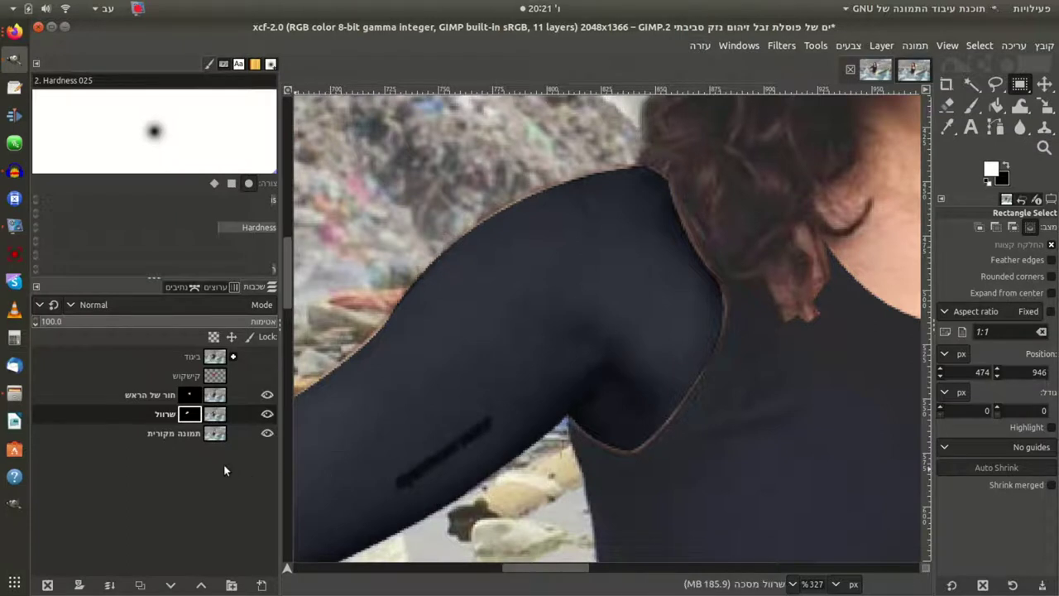
- Brush over the light shoulder edge so the sleeve merges into the black top
right_click(213, 413)
key("Escape")
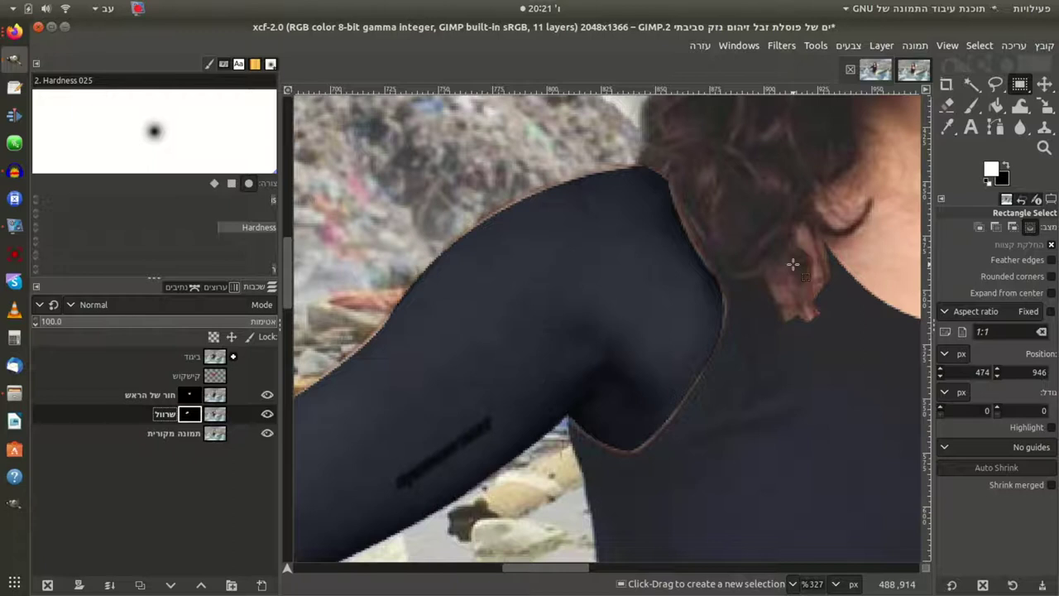
left_click(973, 107)
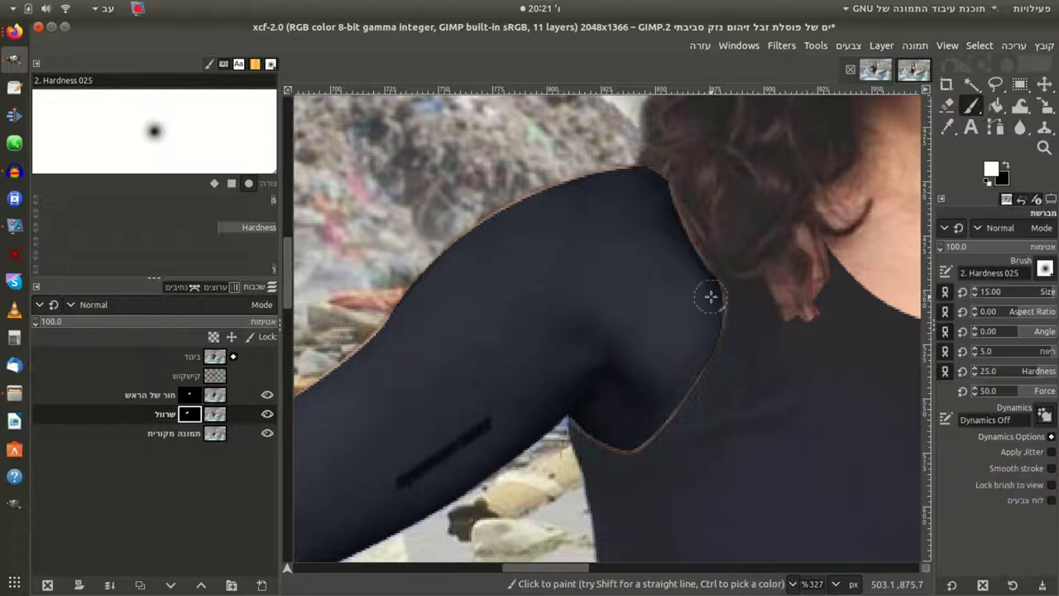
mouse_move(710, 297)
left_mouse_down()
mouse_move(698, 369)
mouse_move(643, 432)
mouse_move(652, 429)
mouse_move(634, 440)
mouse_move(673, 405)
mouse_move(641, 433)
mouse_move(591, 428)
mouse_move(629, 445)
left_mouse_up()
- Pick the dark jacket colour from the image and make the שרוול sleeve layer active
left_click(1045, 129)
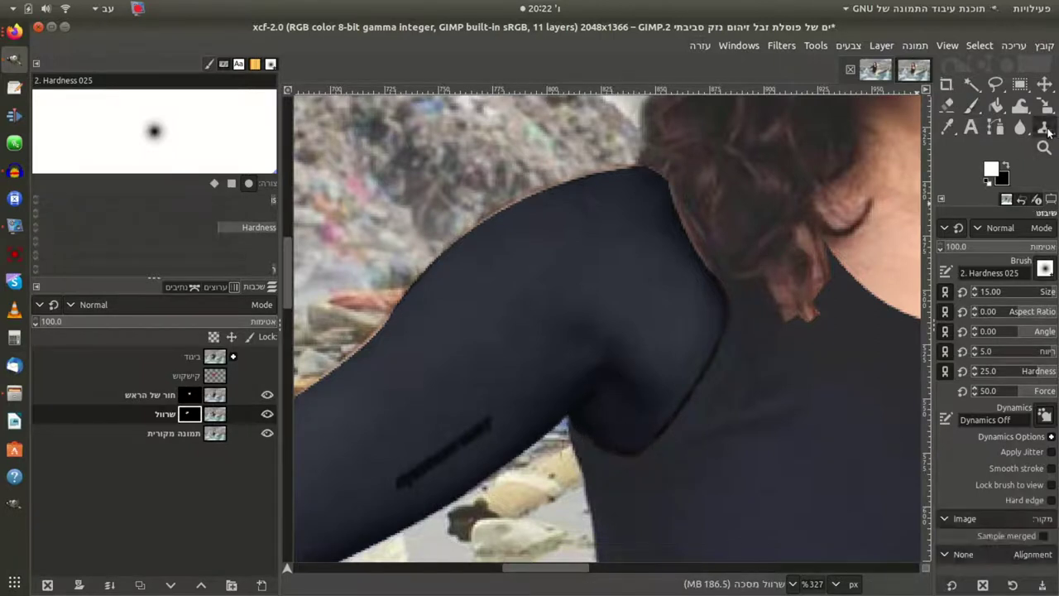
key("p")
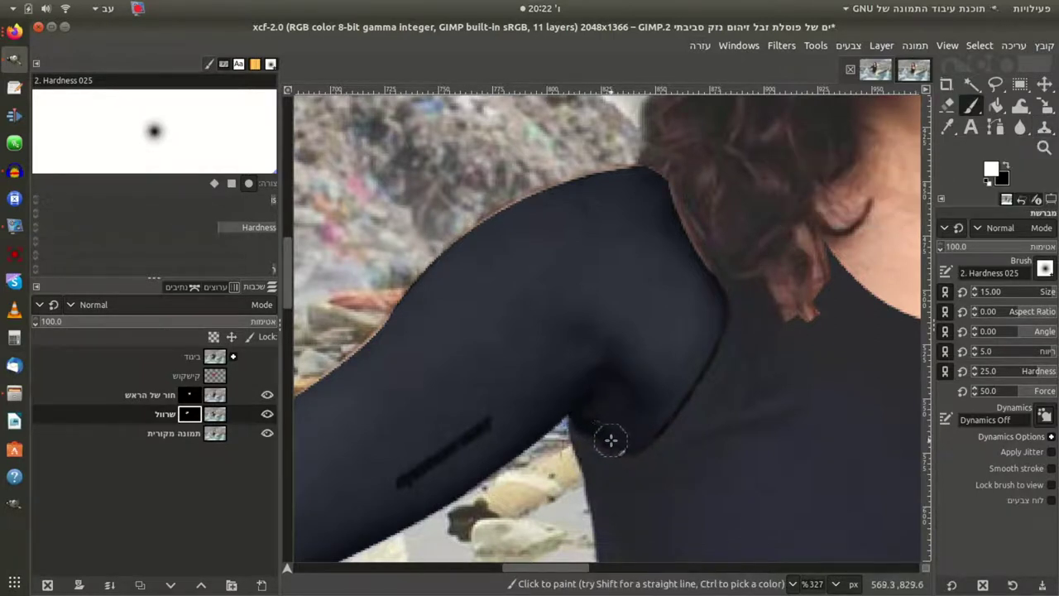
left_click(1044, 128)
left_click(216, 432)
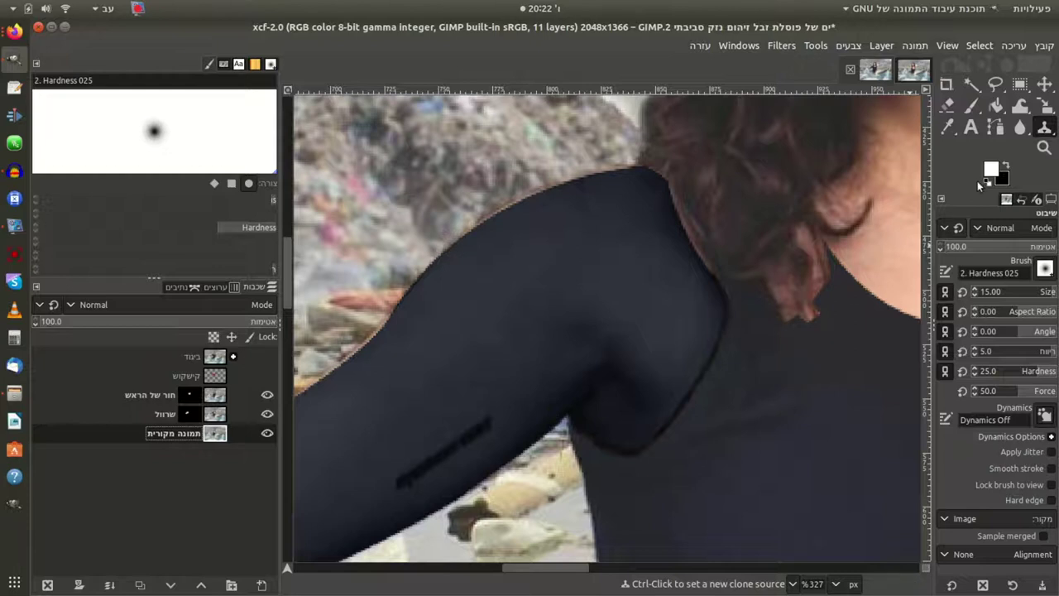
left_click(972, 106)
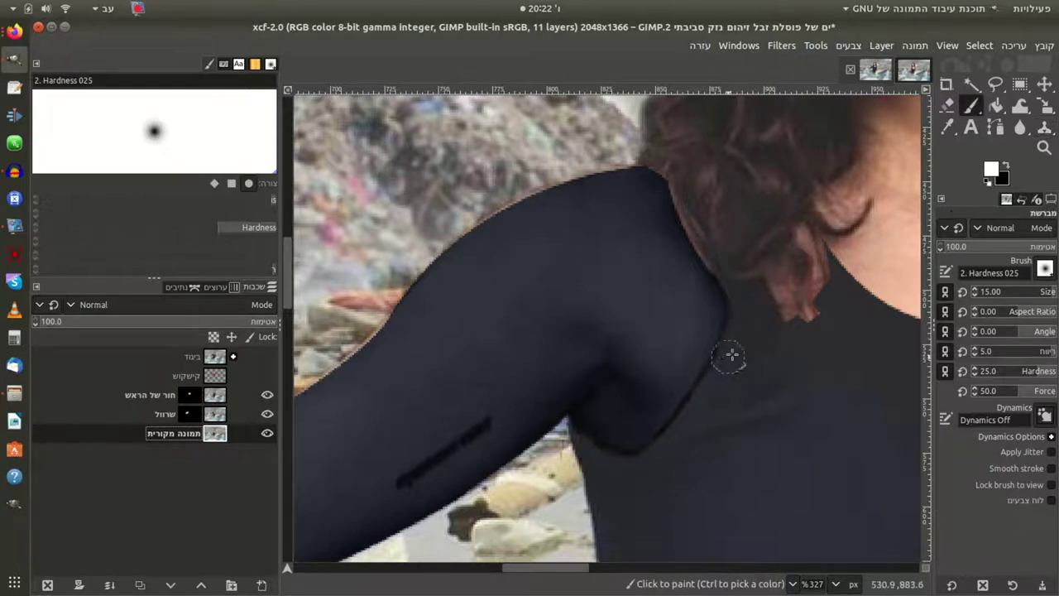
left_click(736, 343, "ctrl")
left_click(226, 410)
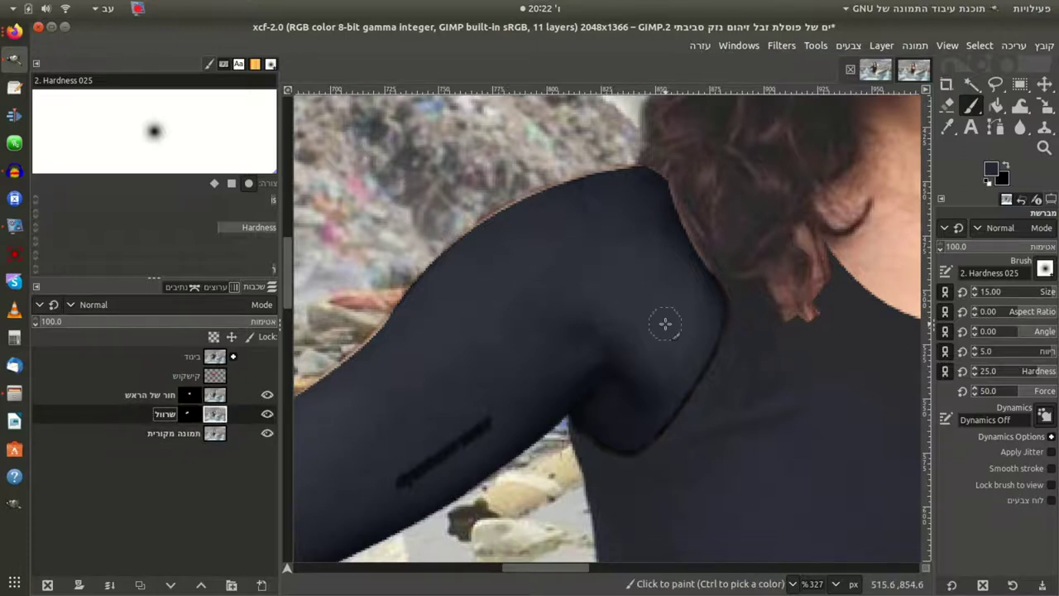
- Paint jacket colour along the shoulder seam at about 55% brush opacity
left_click(718, 287)
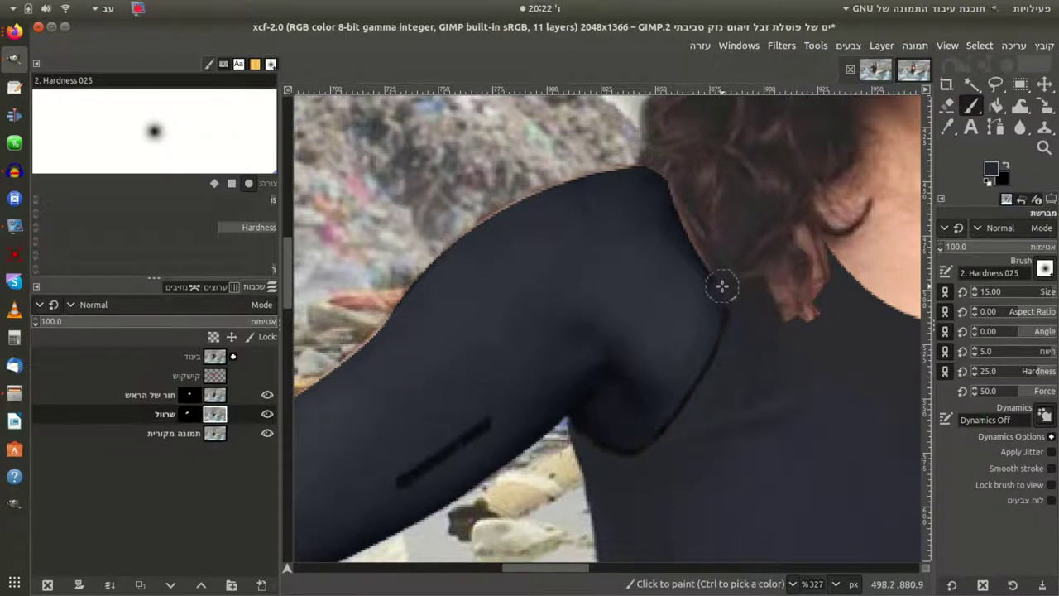
mouse_move(718, 274)
left_mouse_down()
mouse_move(733, 307)
mouse_move(714, 367)
left_mouse_up()
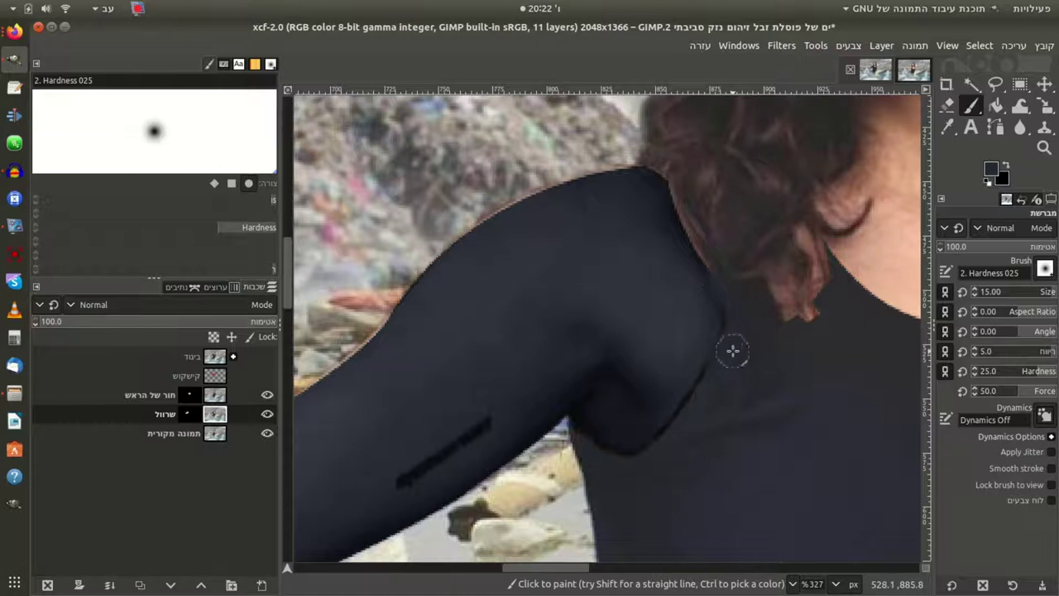
left_click_drag(1006, 246, 1002, 246)
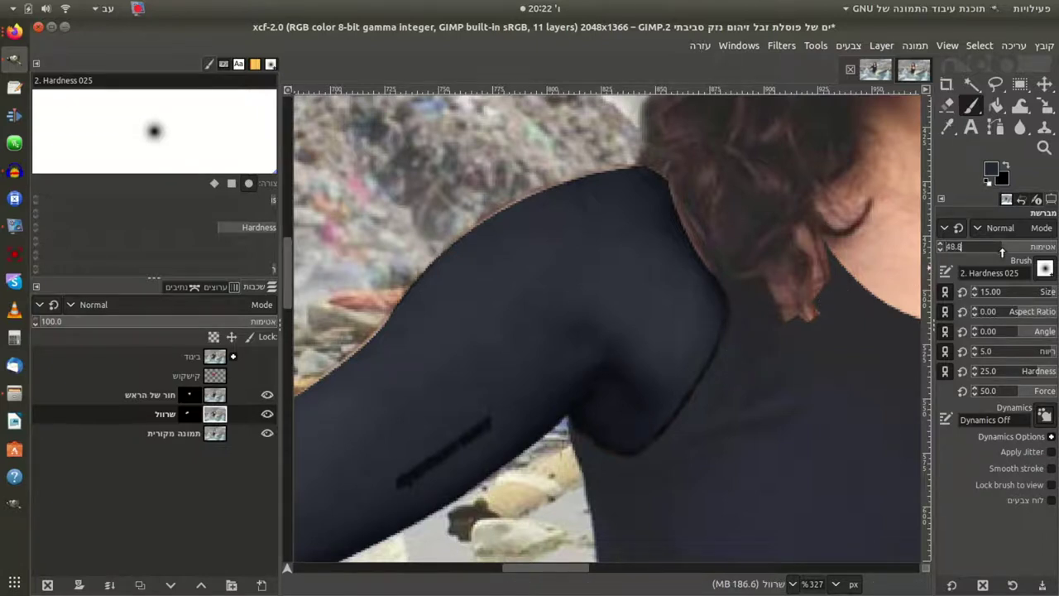
mouse_move(735, 284)
left_mouse_down()
mouse_move(740, 323)
mouse_move(708, 387)
left_mouse_up()
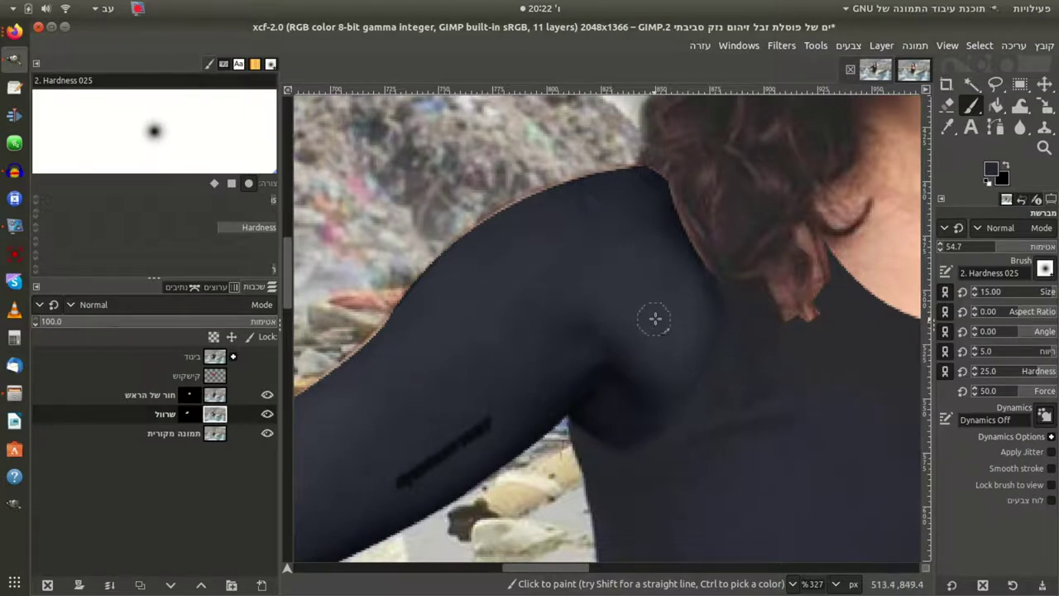
scroll(1001, 227, "down", 5)
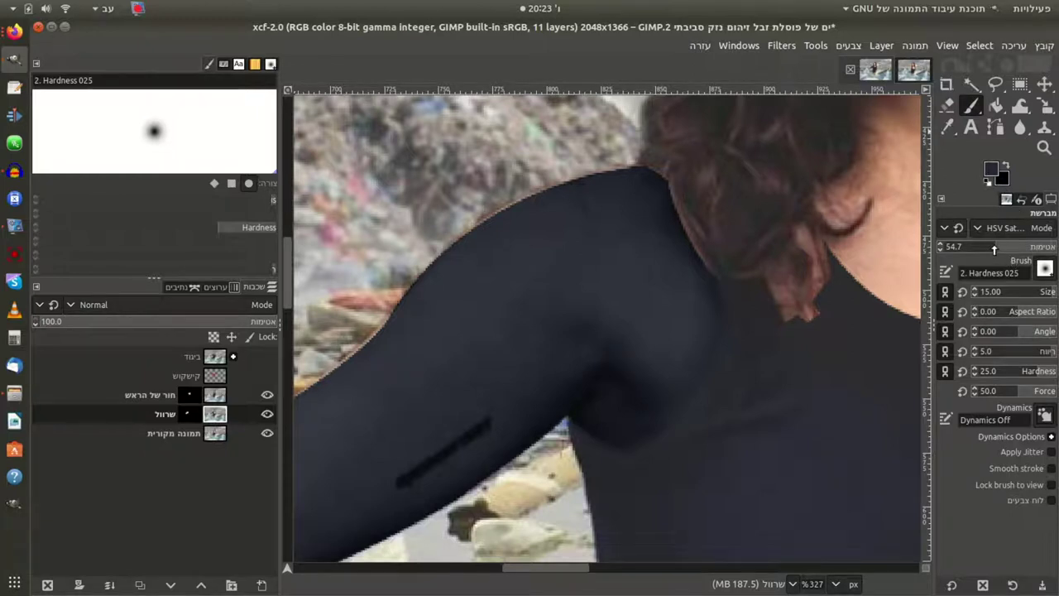
left_click_drag(977, 249, 956, 250)
key("p")
left_click_drag(720, 289, 735, 329)
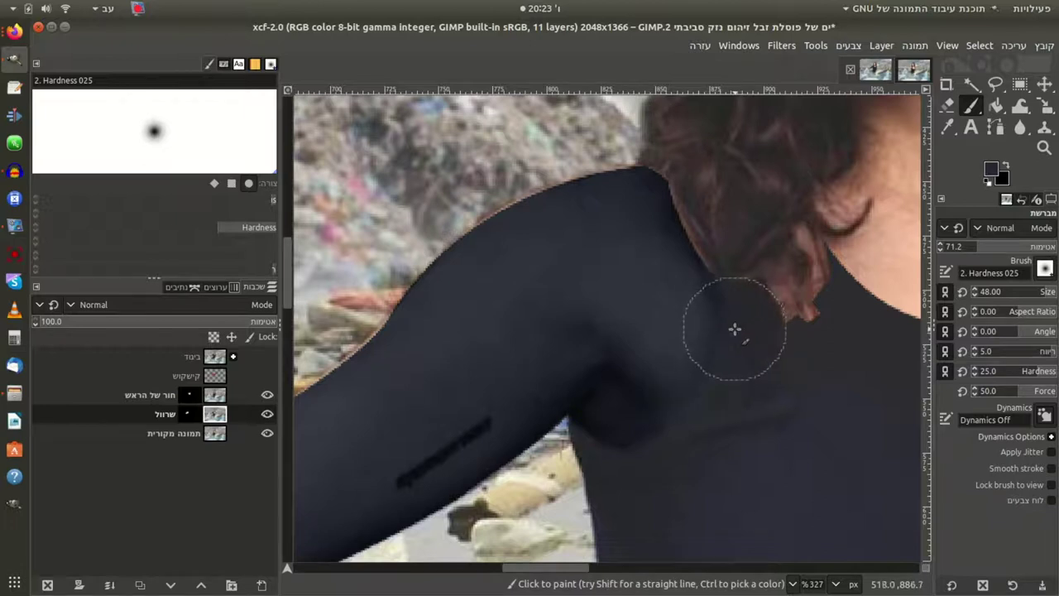
- Re-pick the jacket colour and cover the stray hair strands on the שרוול layer
key("Page_Down")
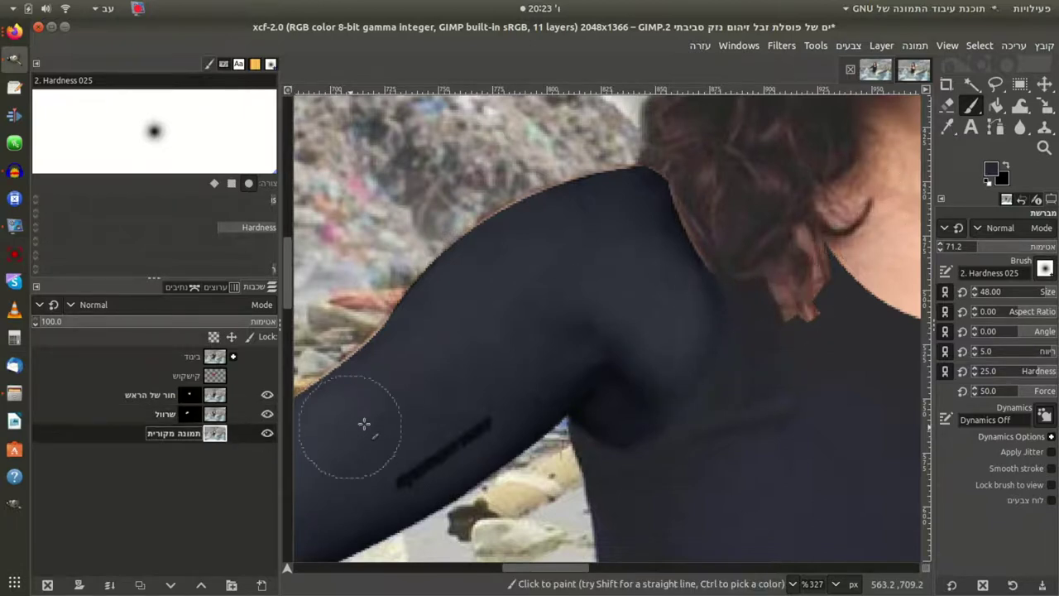
left_click(740, 294)
key("ctrl")
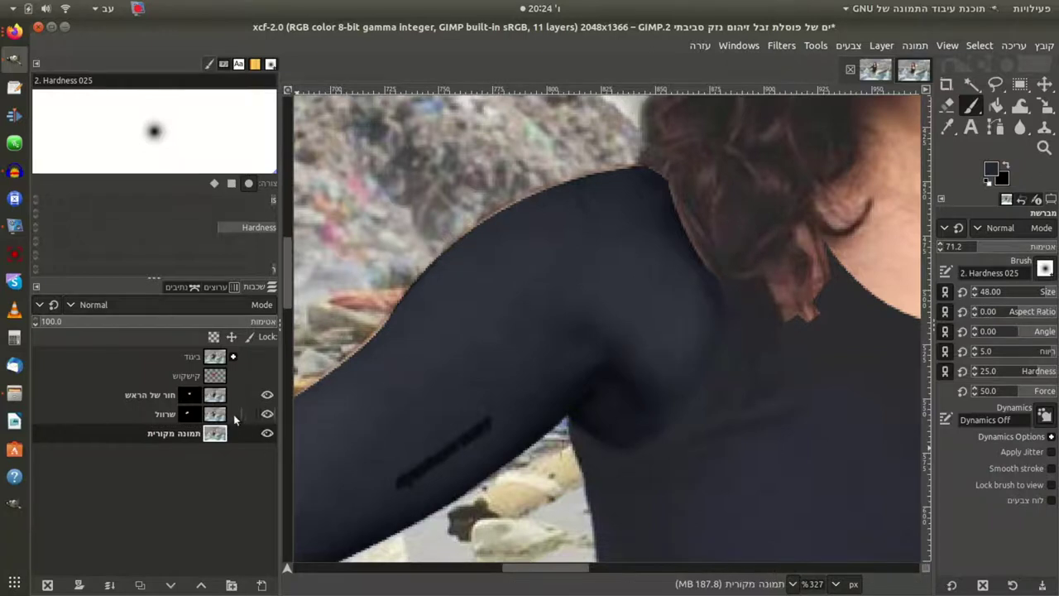
left_click(225, 416)
left_click(714, 266)
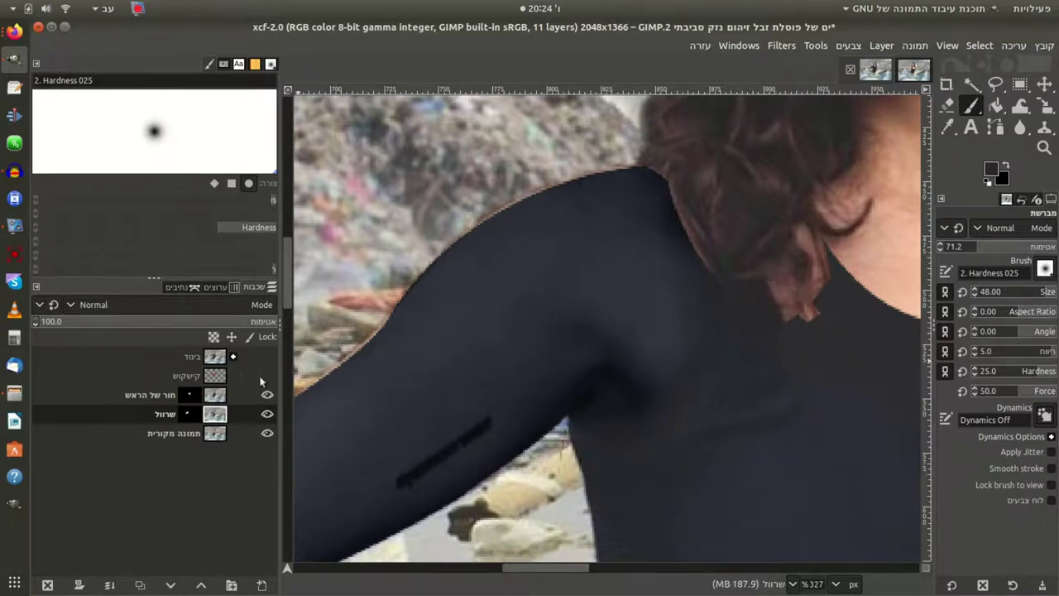
- Zoom in on the woman's legs under the water
left_click(188, 414)
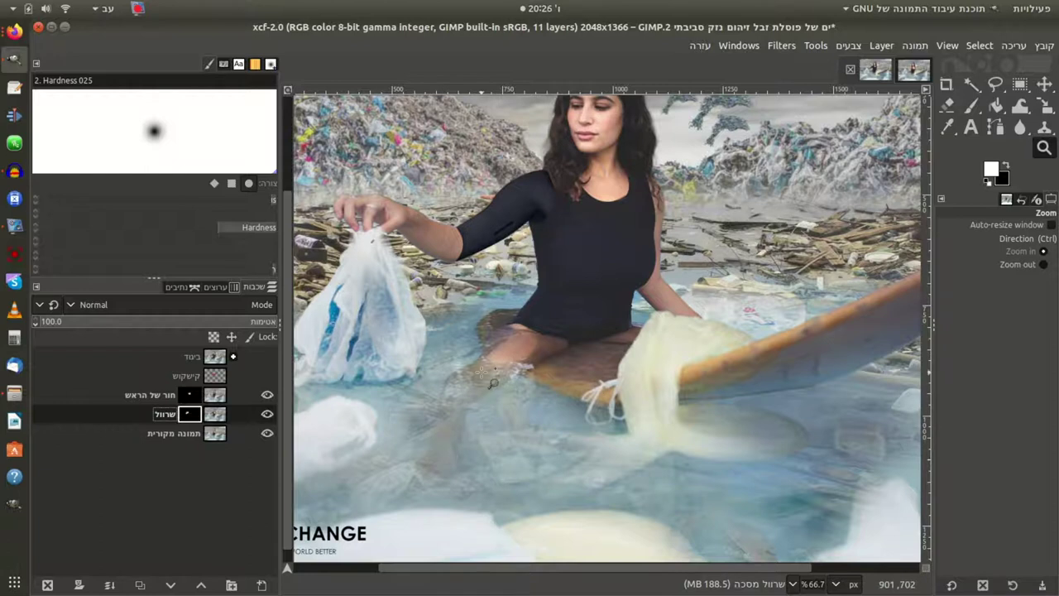
left_click_drag(379, 291, 629, 536)
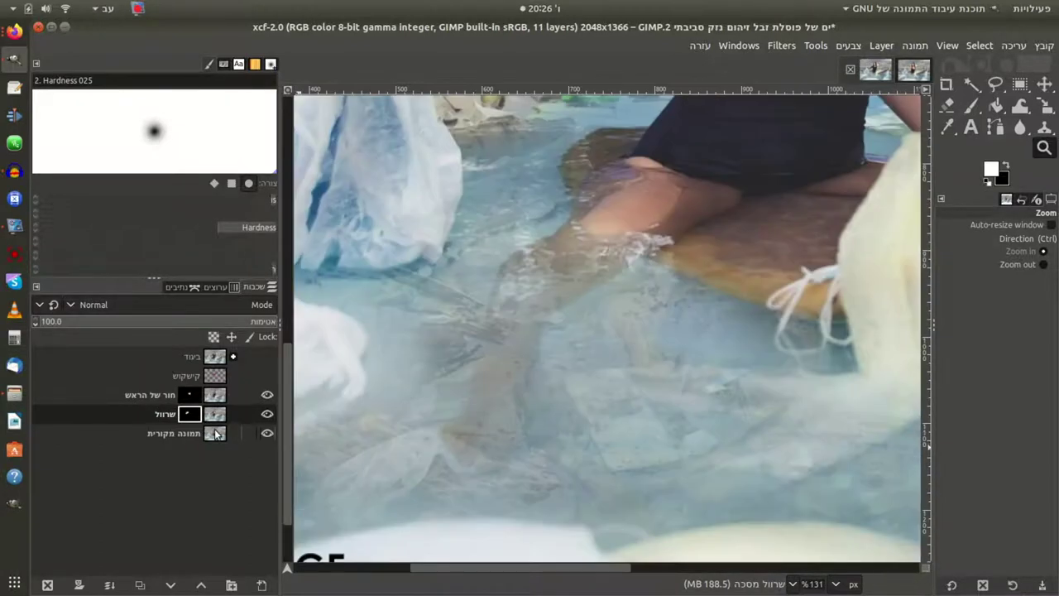
- Duplicate the original photo layer and rename the copy 'מכנס #1'
left_click(215, 433)
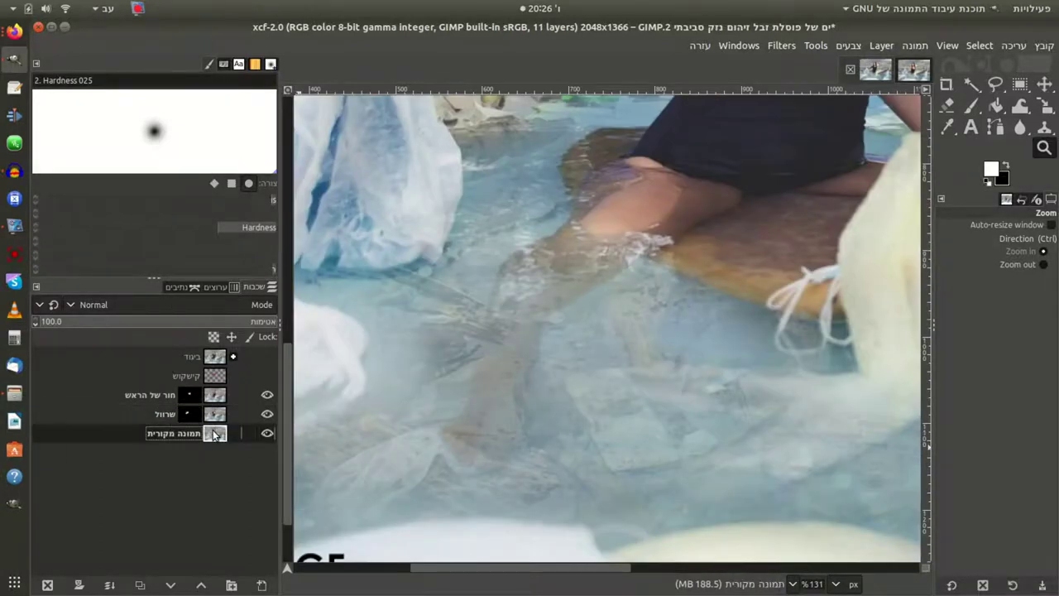
right_click(215, 433)
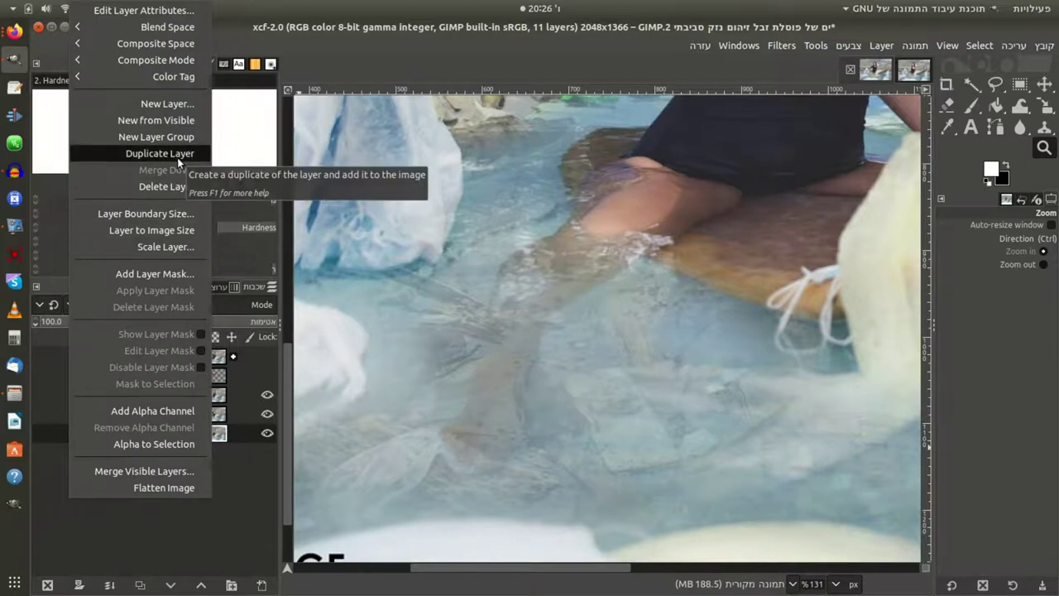
left_click(177, 157)
double_click(181, 432)
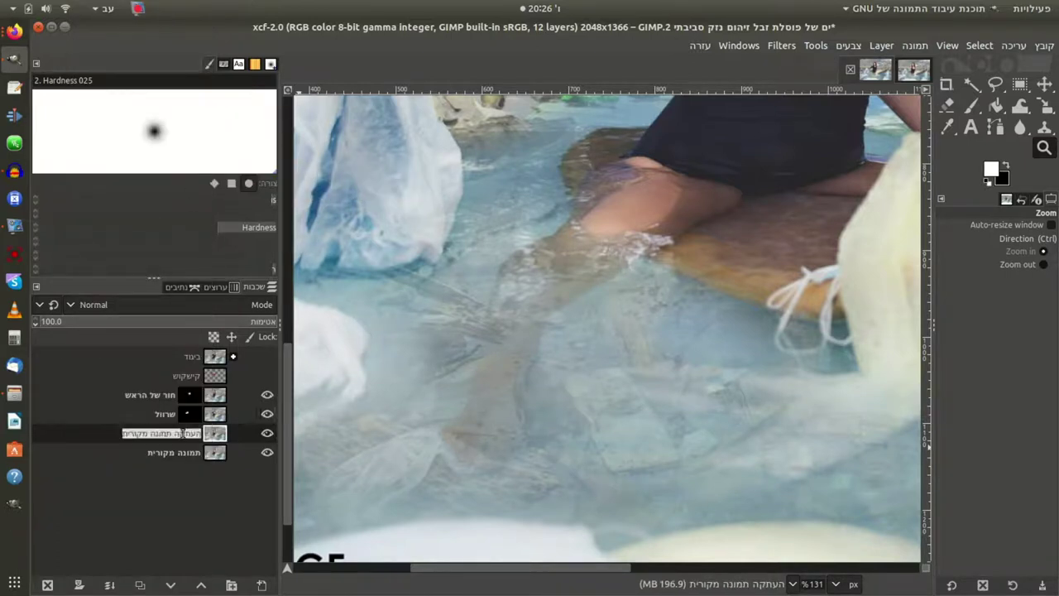
type("מכנס")
key("Return")
- Start a path along the top edge of the submerged thigh
key("b")
left_click_drag(701, 179, 735, 178)
left_click(743, 194)
left_click(646, 155)
left_click(604, 162)
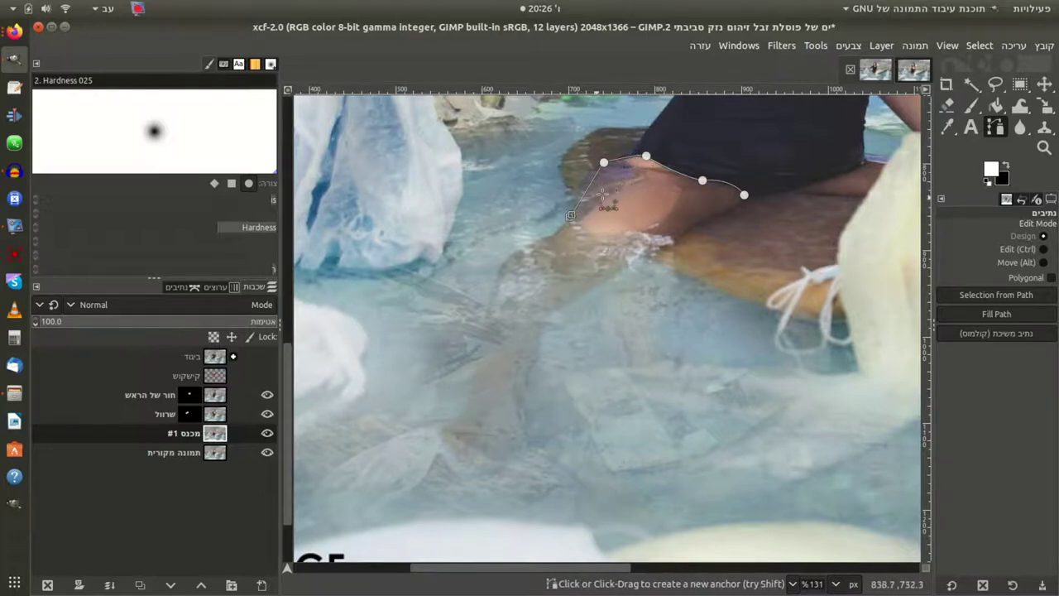
left_click(604, 162, "ctrl+shift")
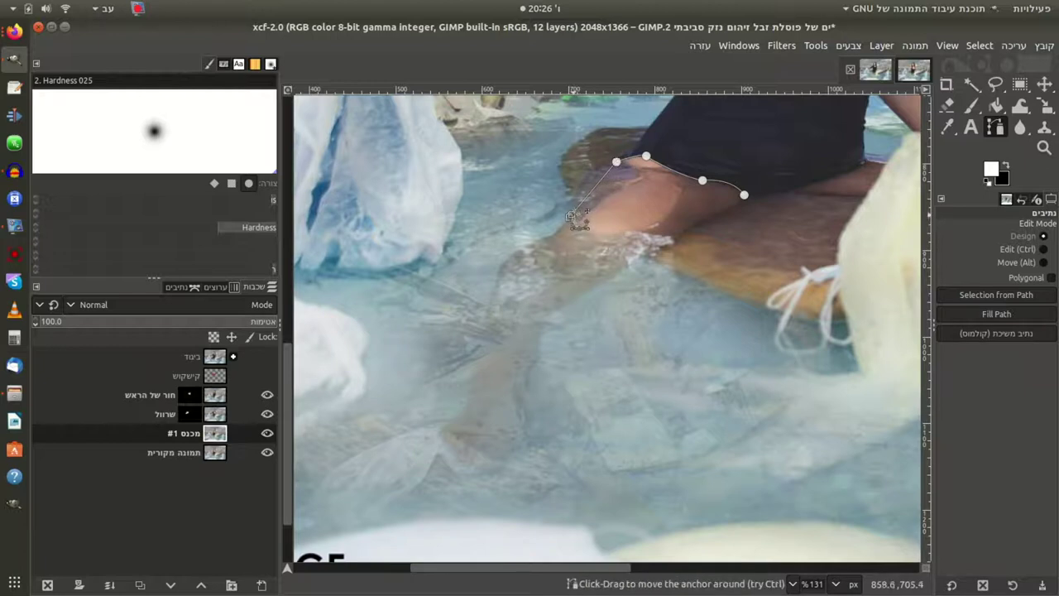
left_click_drag(634, 186, 637, 175)
- Finish tracing down the leg to the foot, close the path and make it a selection
left_click(552, 236)
left_click(501, 261)
left_click(466, 404)
left_click_drag(481, 416, 542, 323)
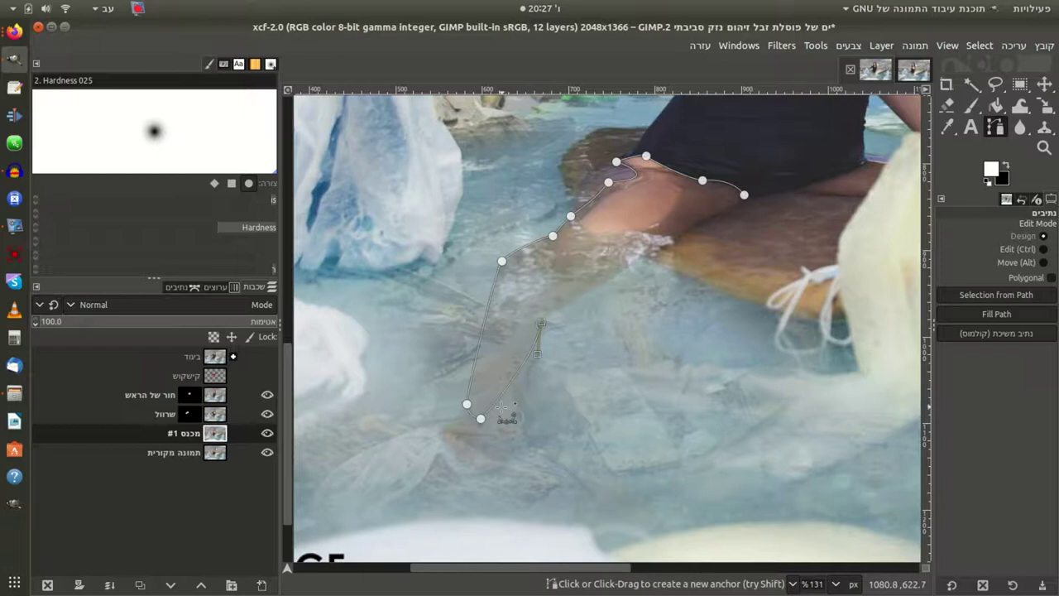
left_click(744, 195, "ctrl")
left_click(713, 219, "ctrl")
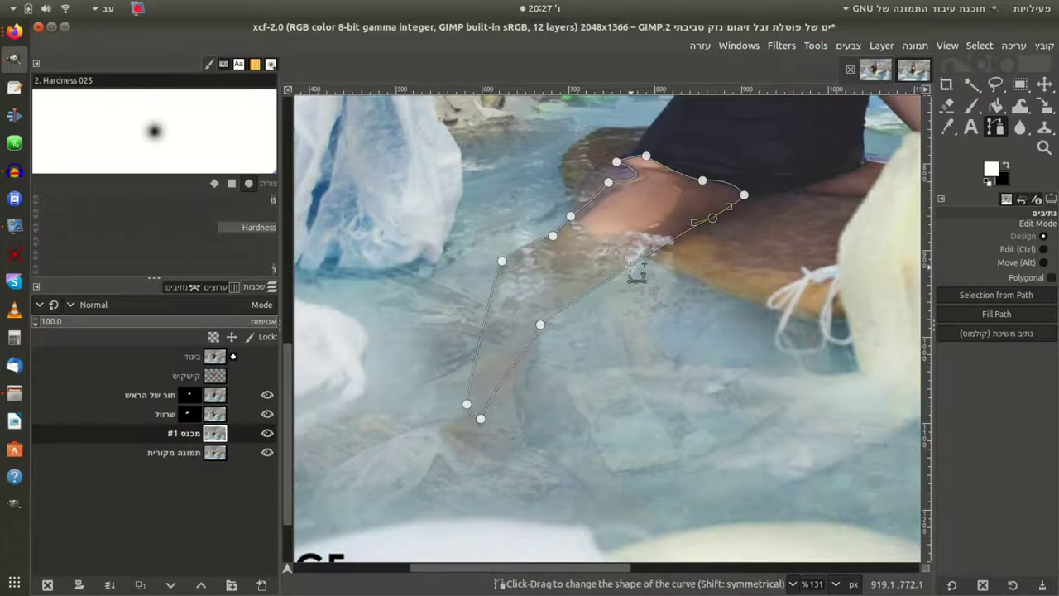
left_click(975, 296)
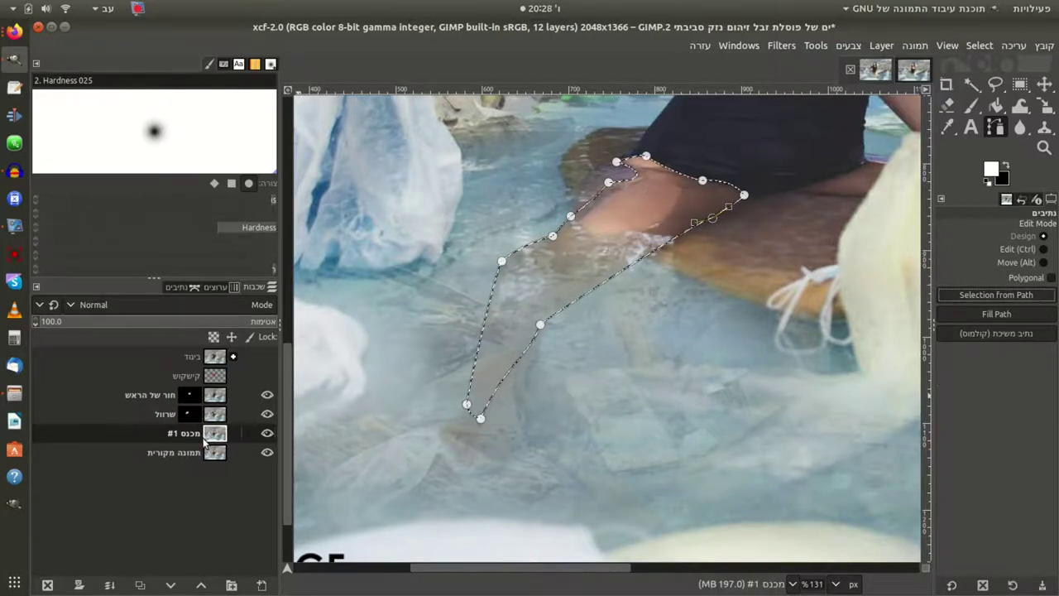
- Add a white mask to מכנס #1, hide the original photo, and fill the leg selection black
right_click(203, 442)
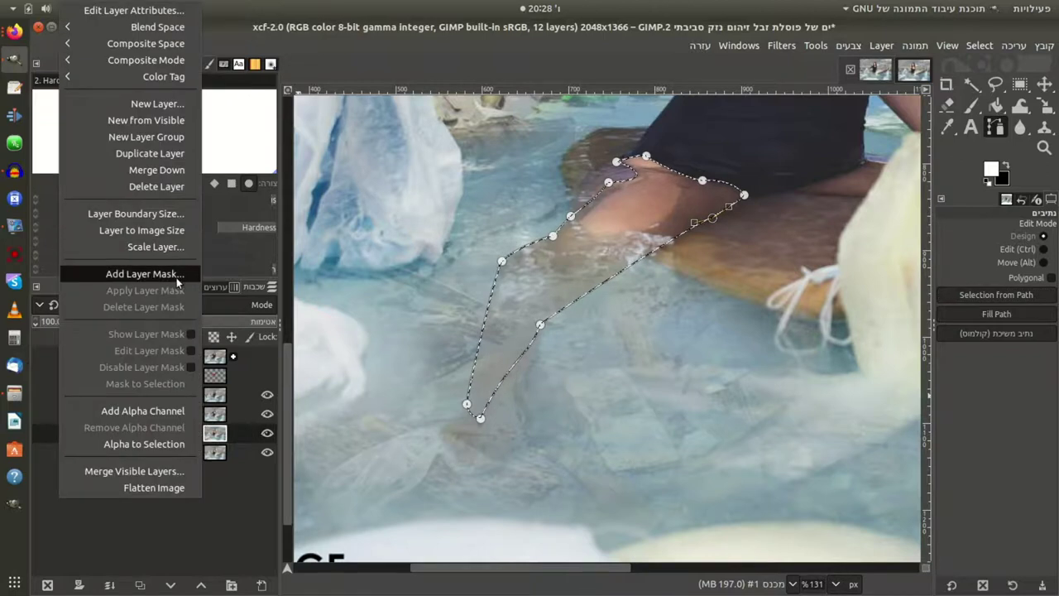
left_click(176, 278)
key("Return")
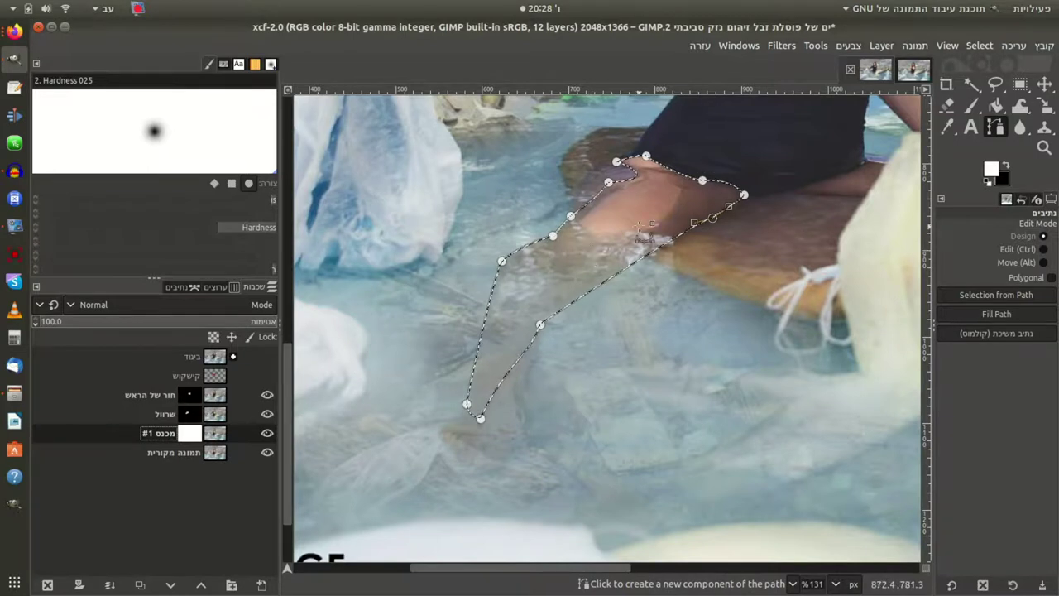
left_click(996, 105)
left_click(1004, 163)
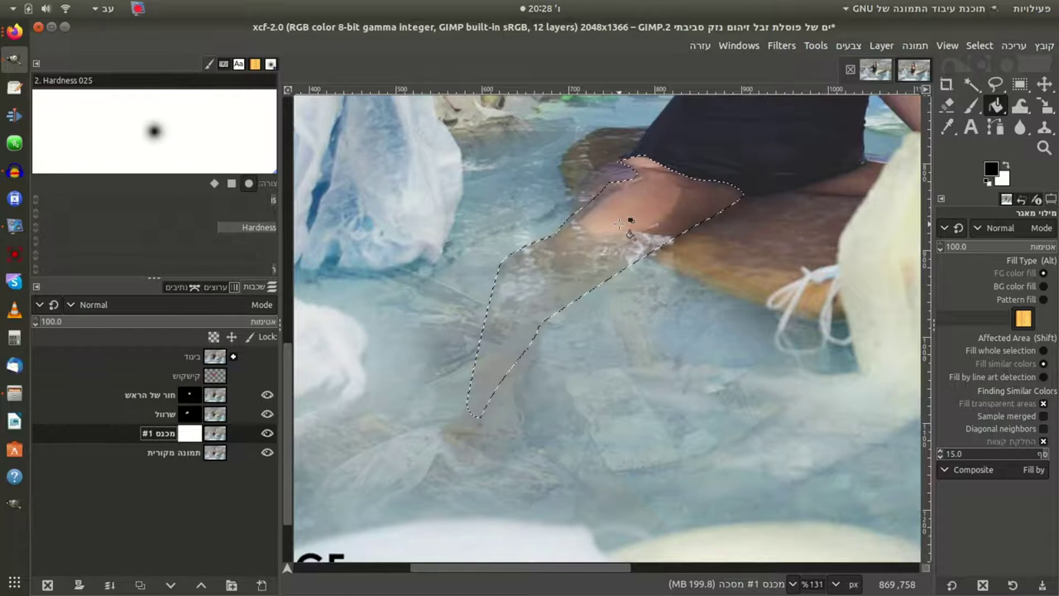
left_click(268, 451)
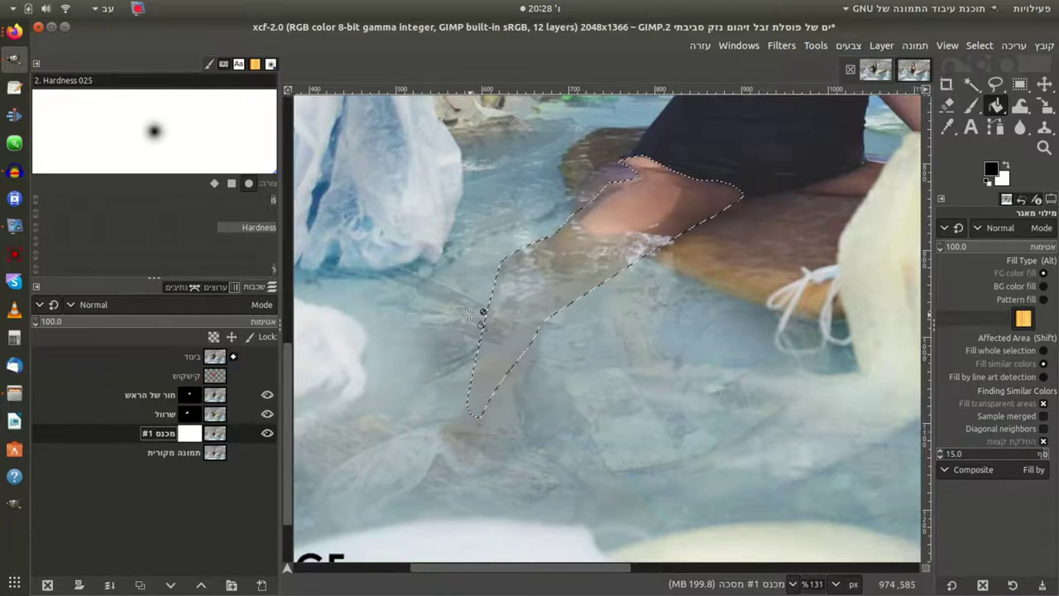
left_click(614, 241)
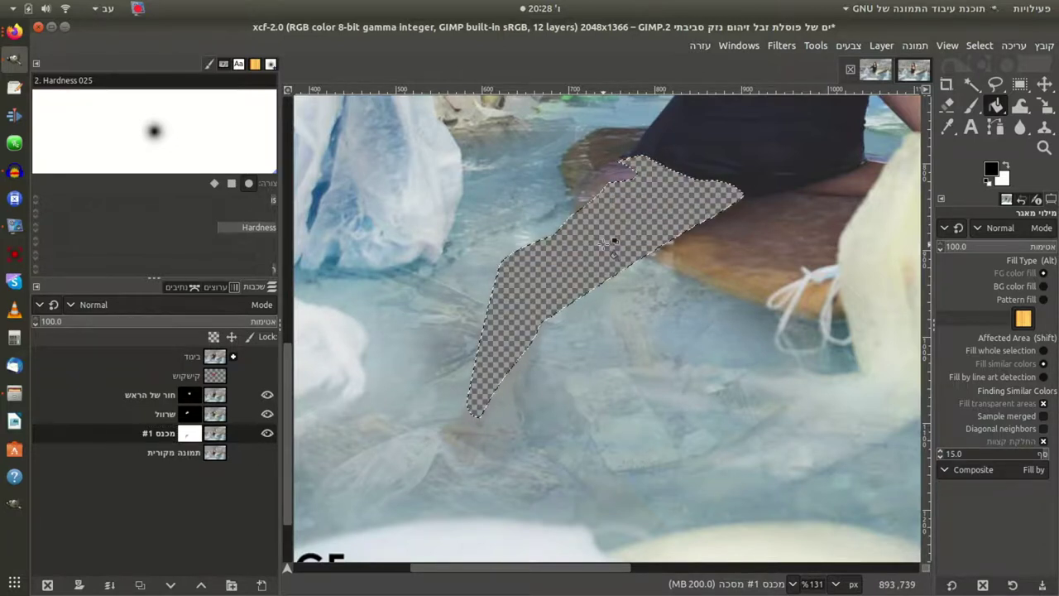
key("r")
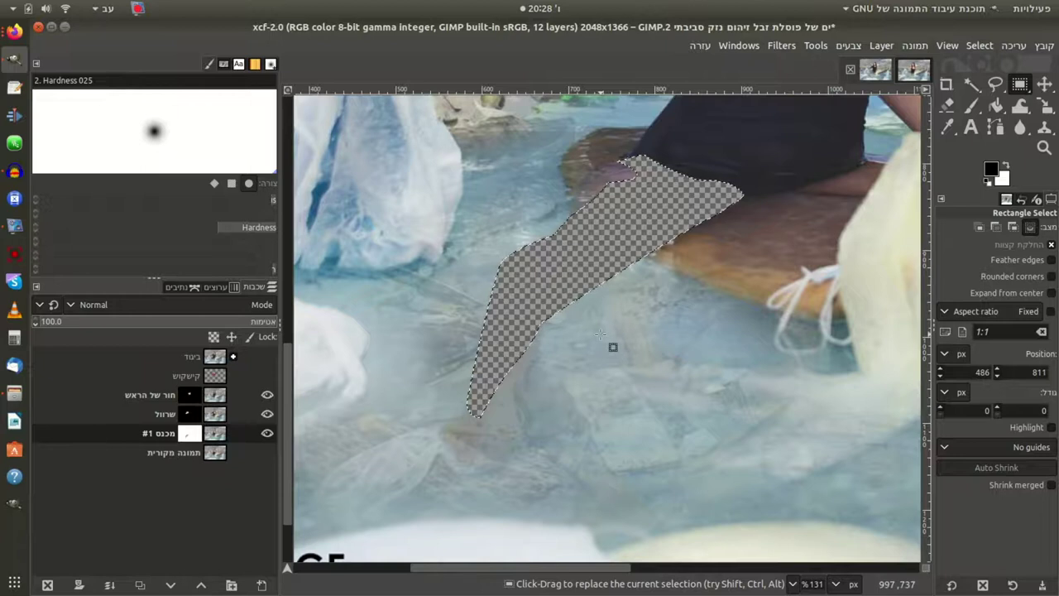
- Invert the מכנס #1 mask to keep only the leg, and show the original photo again
right_click(576, 293)
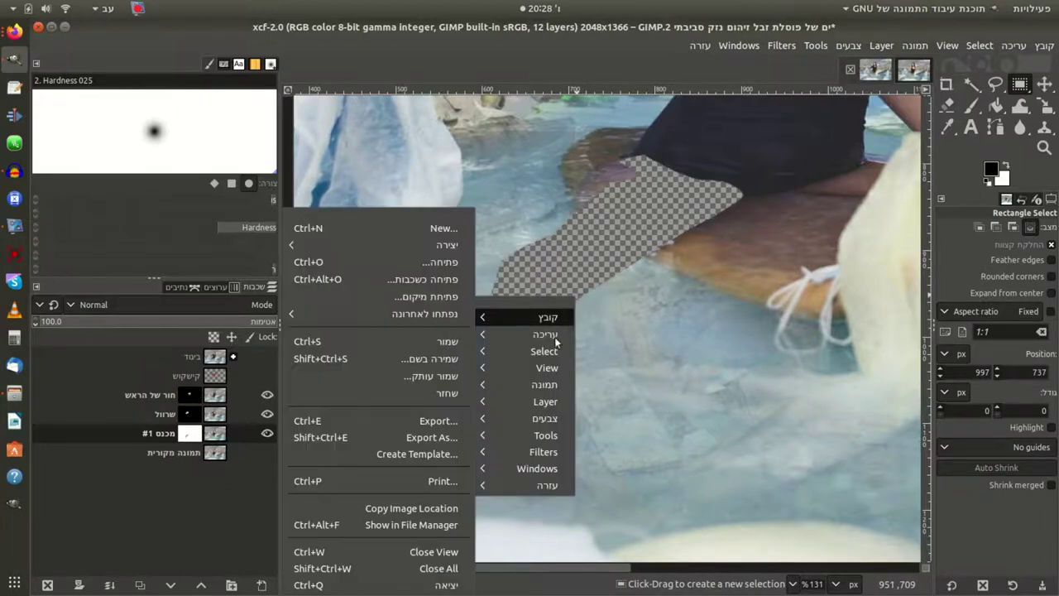
mouse_move(530, 351)
left_click(465, 319)
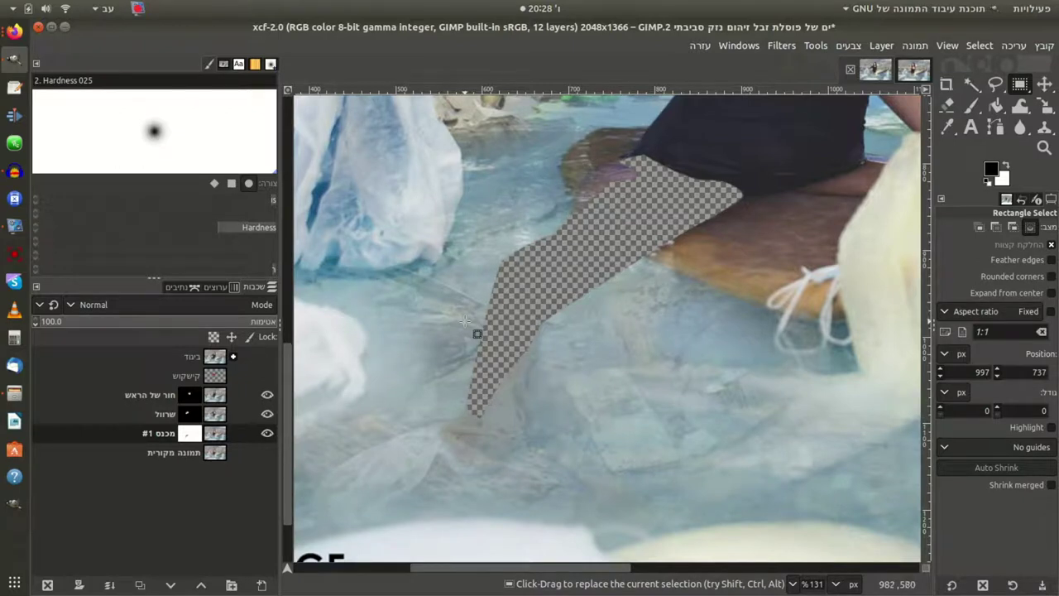
right_click(561, 268)
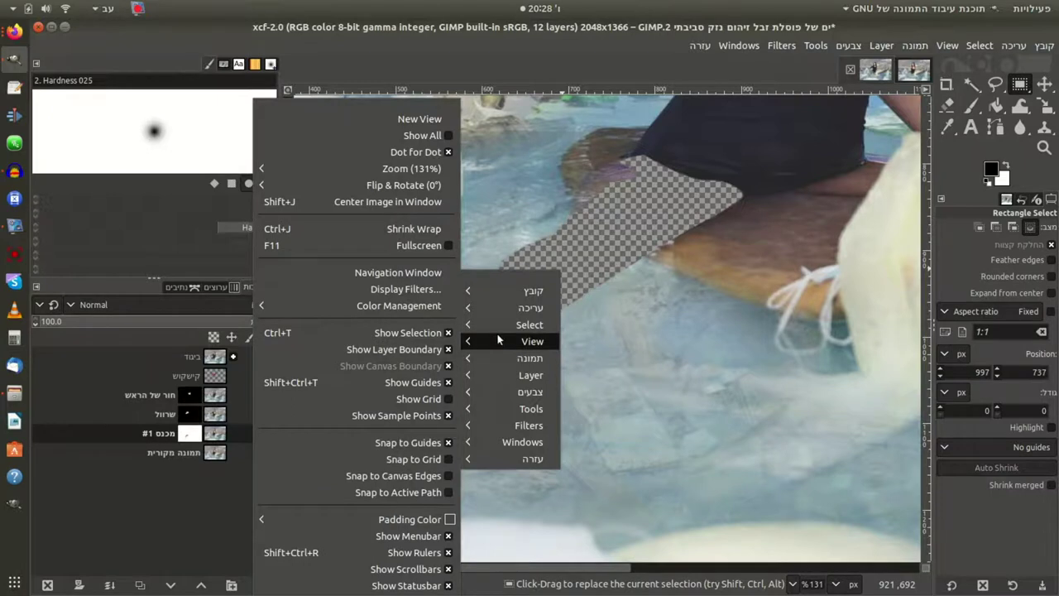
mouse_move(521, 391)
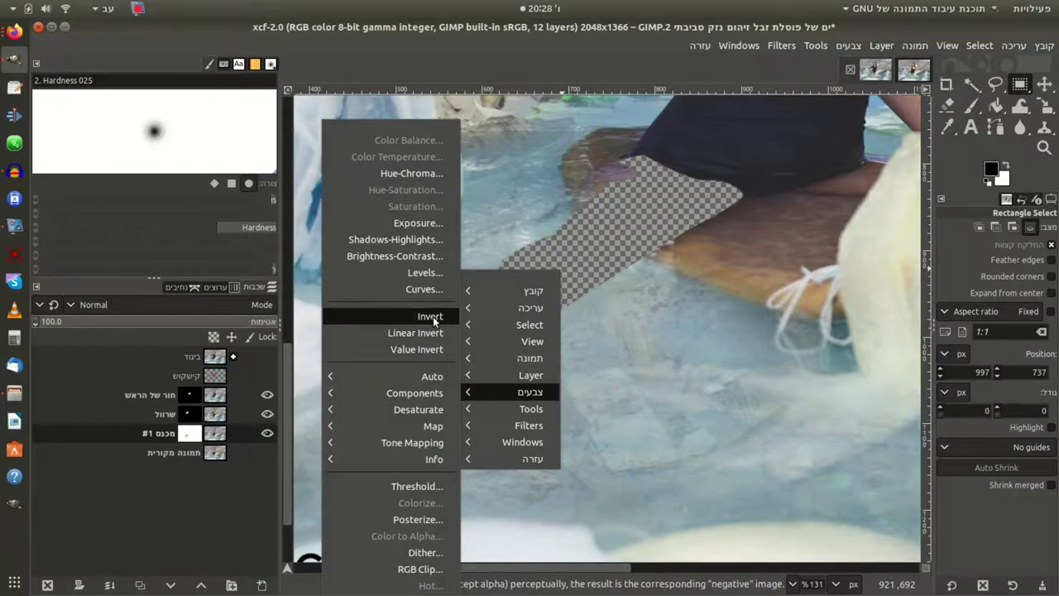
left_click(431, 316)
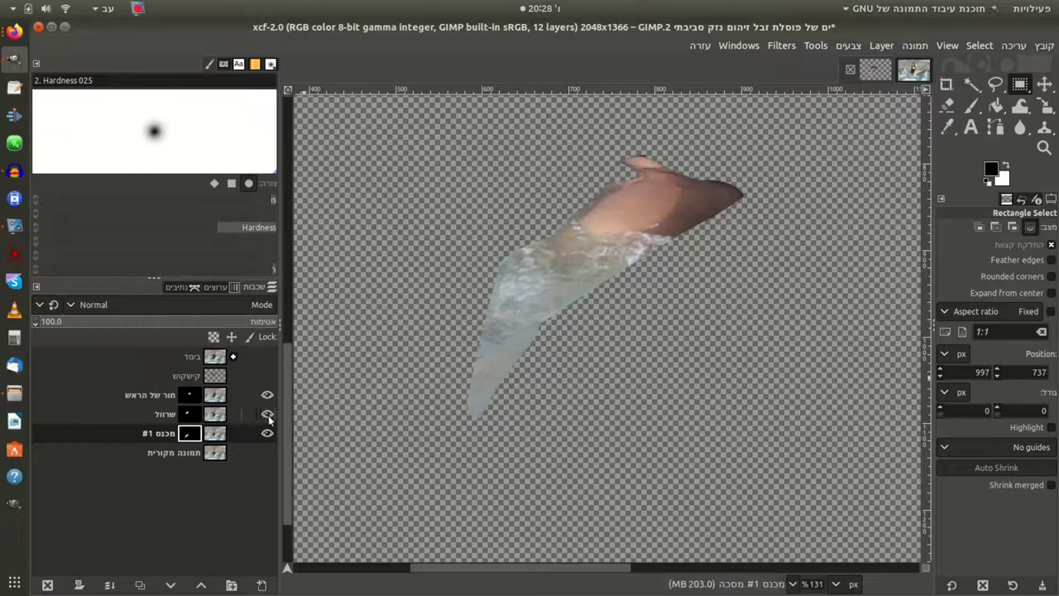
left_click(268, 450)
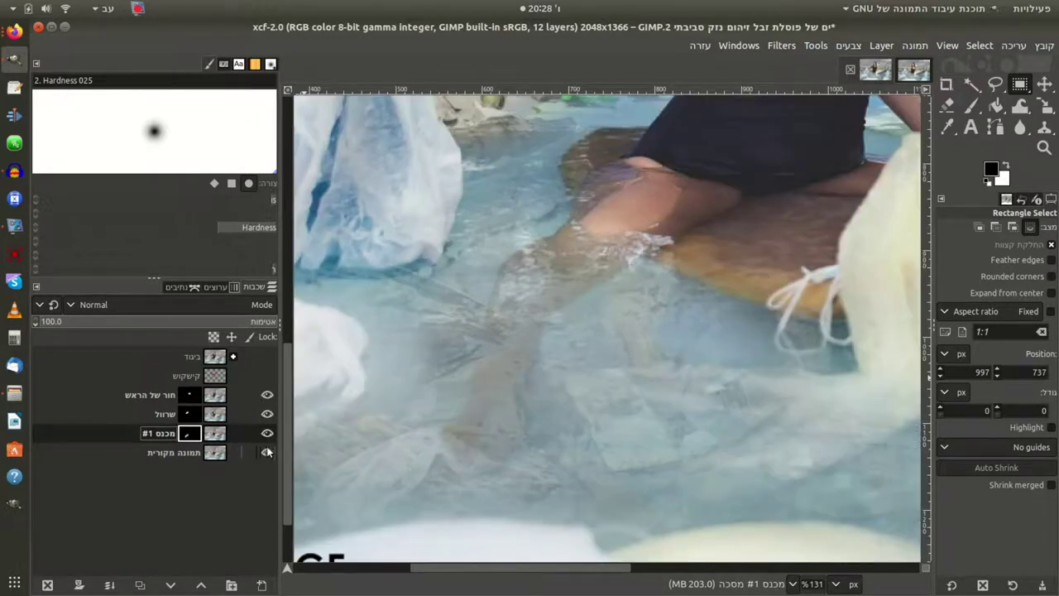
left_click(217, 433)
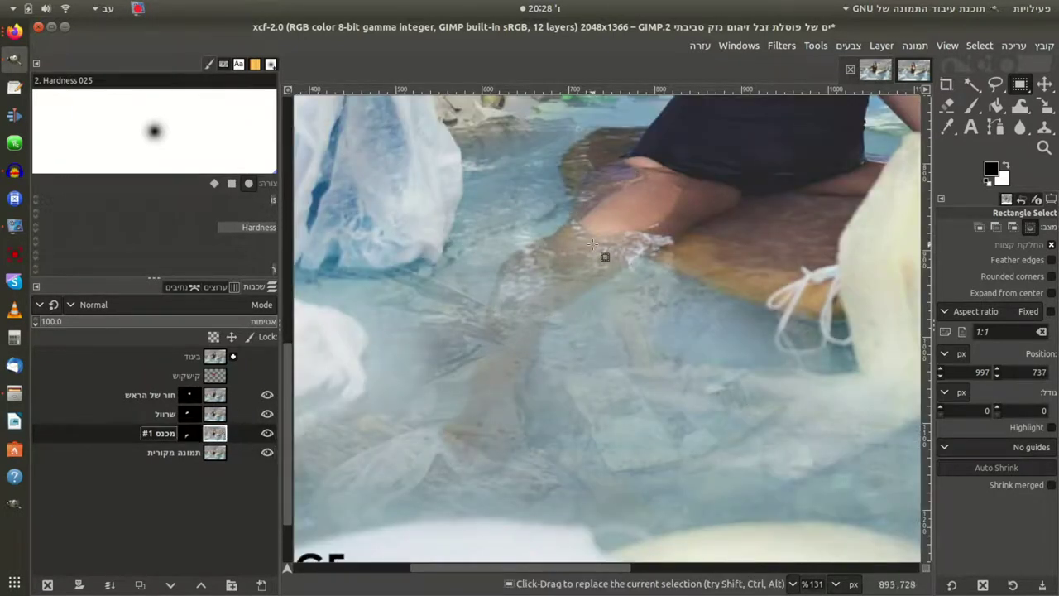
- Set the Paintbrush to HSL Color mode with the מכנס #1 layer active
left_click(972, 106)
left_click(997, 232)
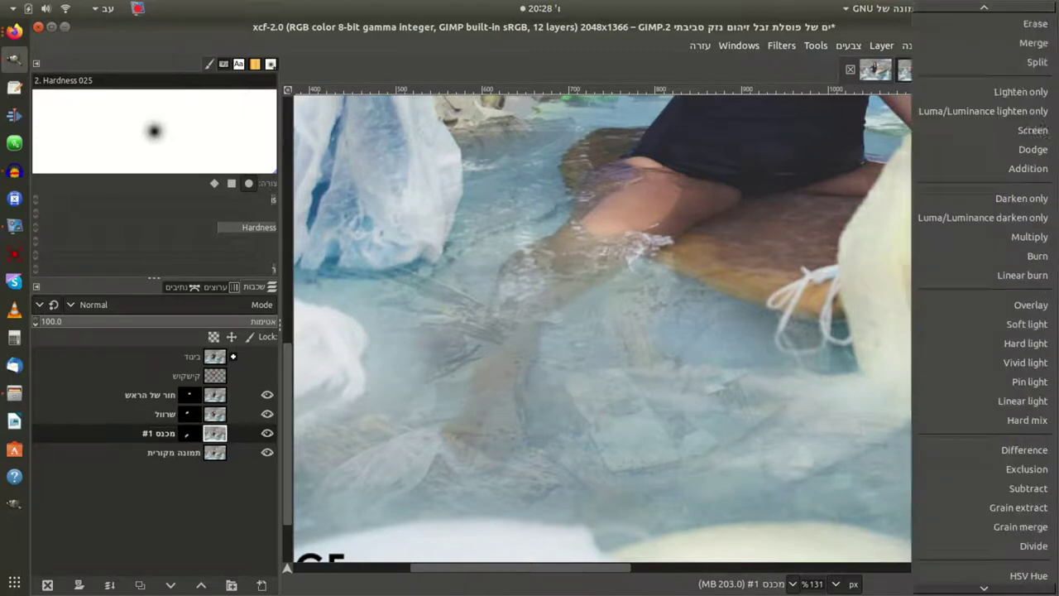
left_click(989, 449)
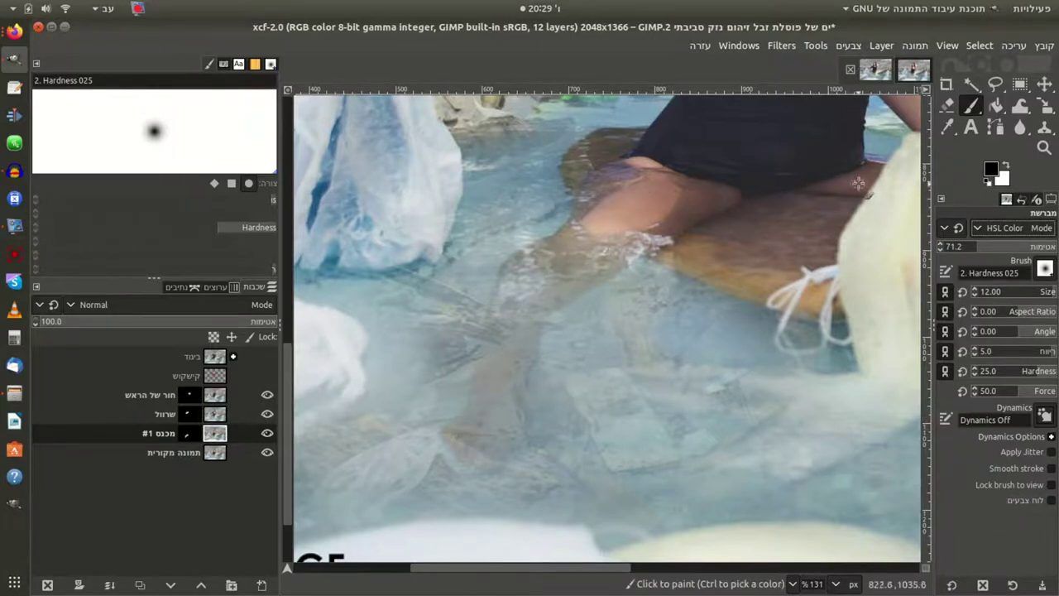
left_click(216, 454)
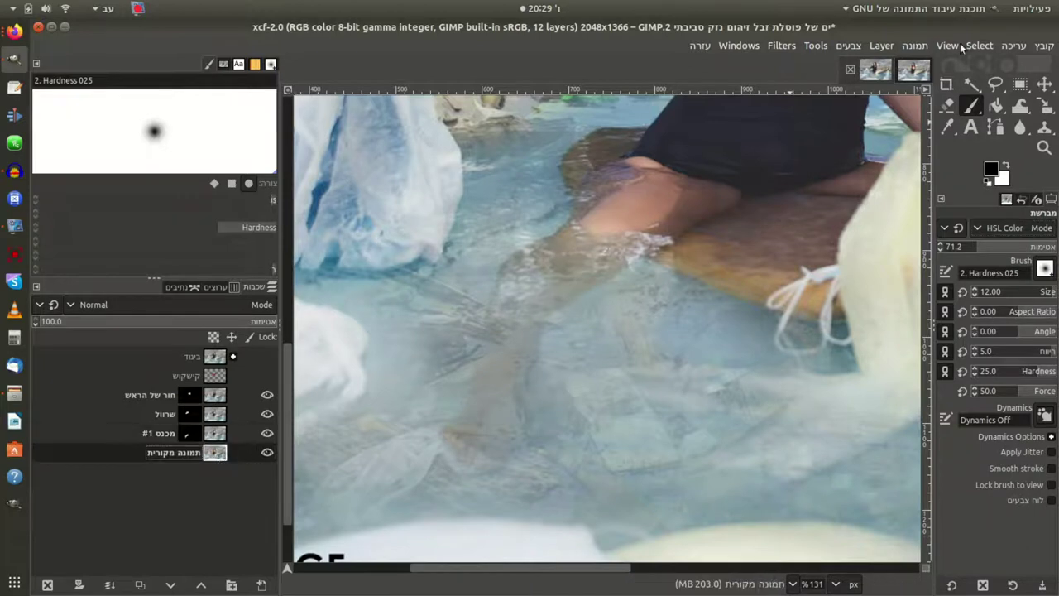
key("Page_Up")
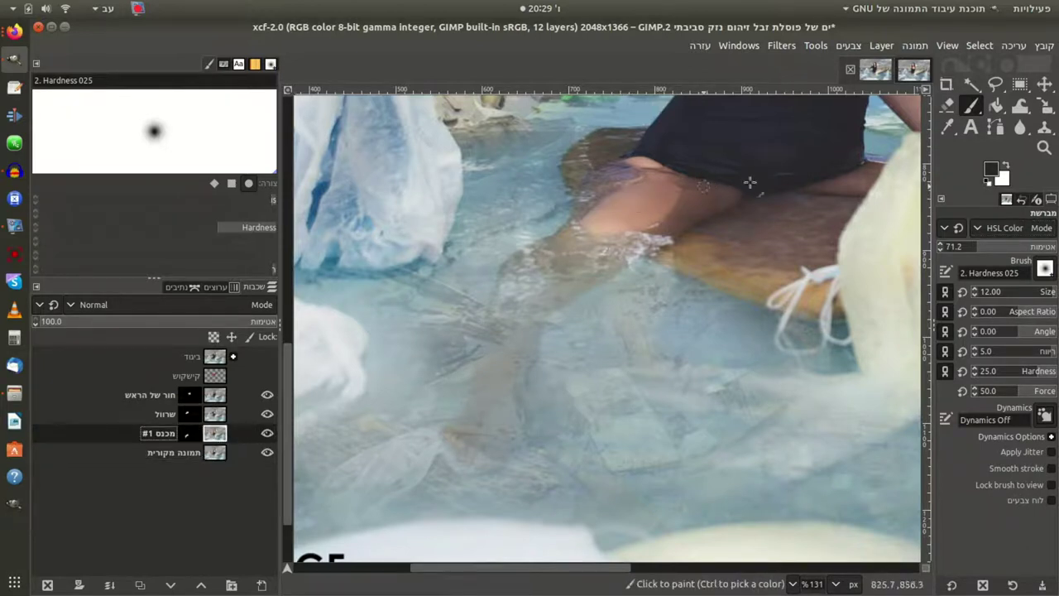
scroll(1051, 294, "up", 5)
type("84")
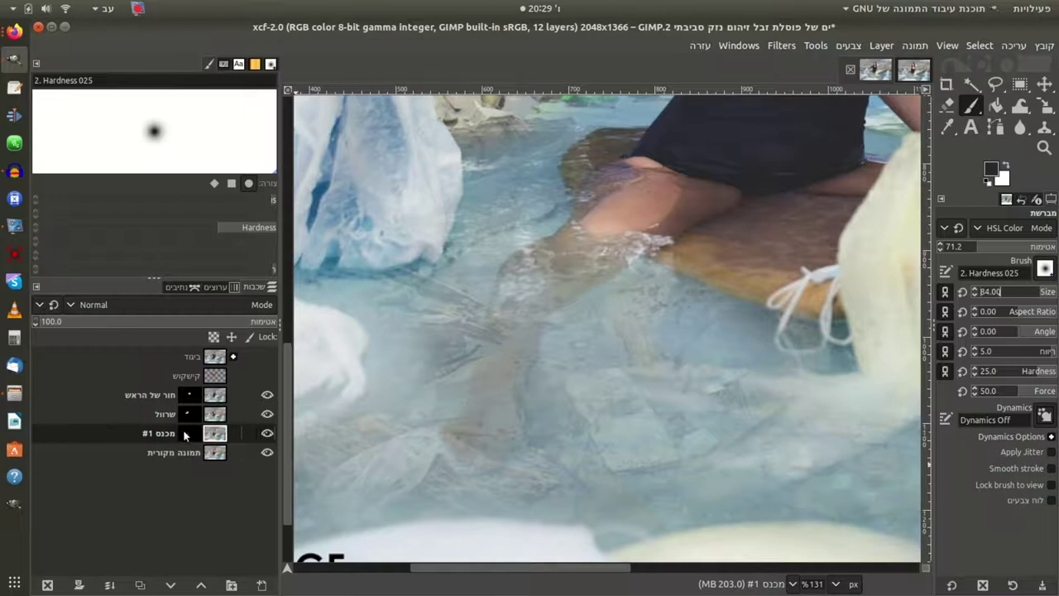
- Paint a grey HSL tint over the submerged thigh and knee
left_click(269, 453)
left_click(269, 453)
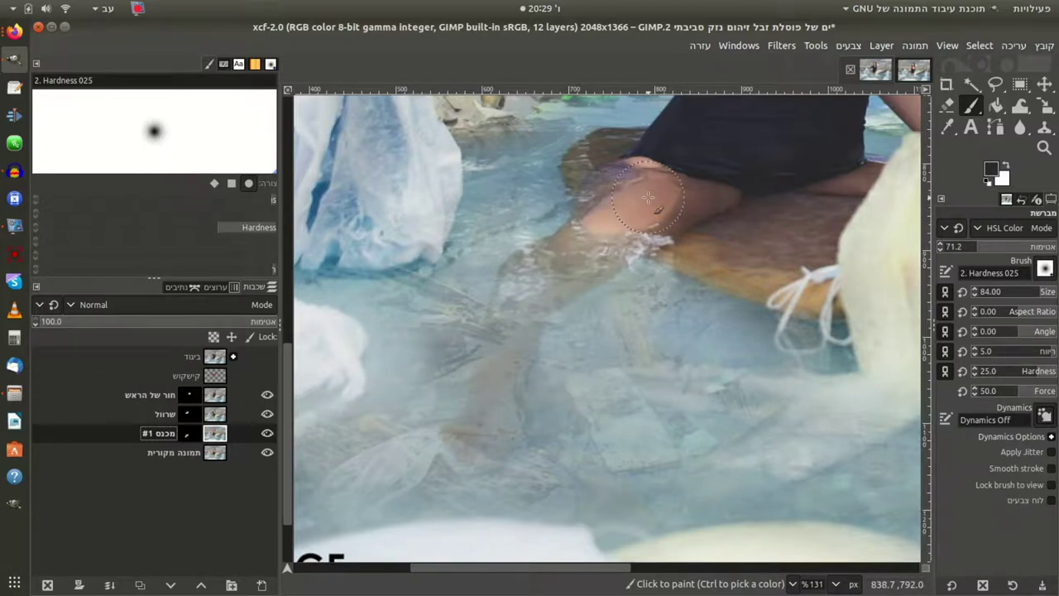
mouse_move(648, 196)
left_mouse_down()
mouse_move(739, 202)
mouse_move(520, 302)
left_mouse_up()
left_click_drag(632, 201, 693, 184)
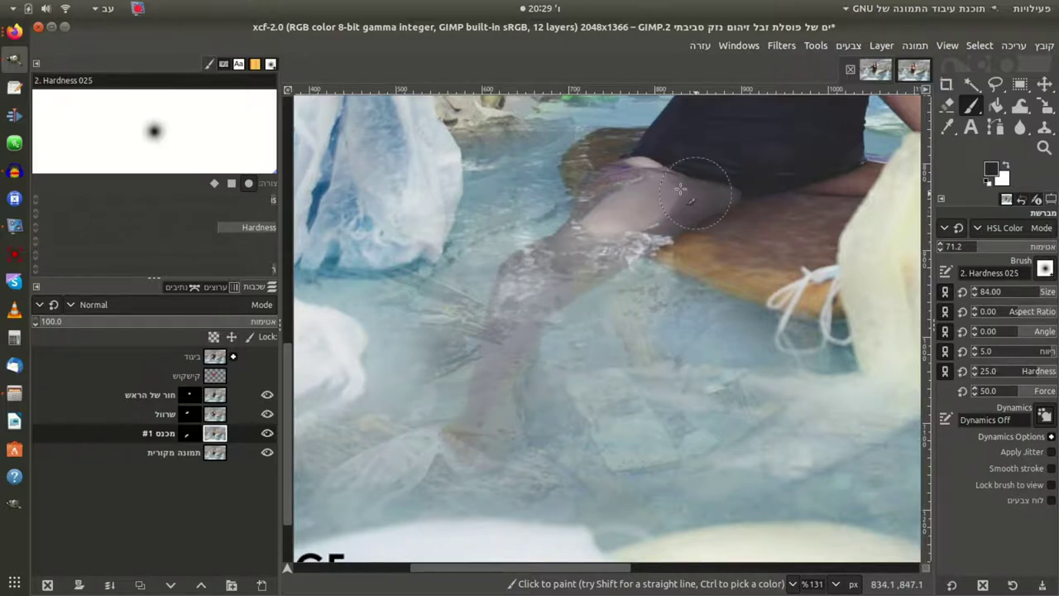
- Darken the submerged thigh and knee with the brush in Soft light mode
left_click(993, 228)
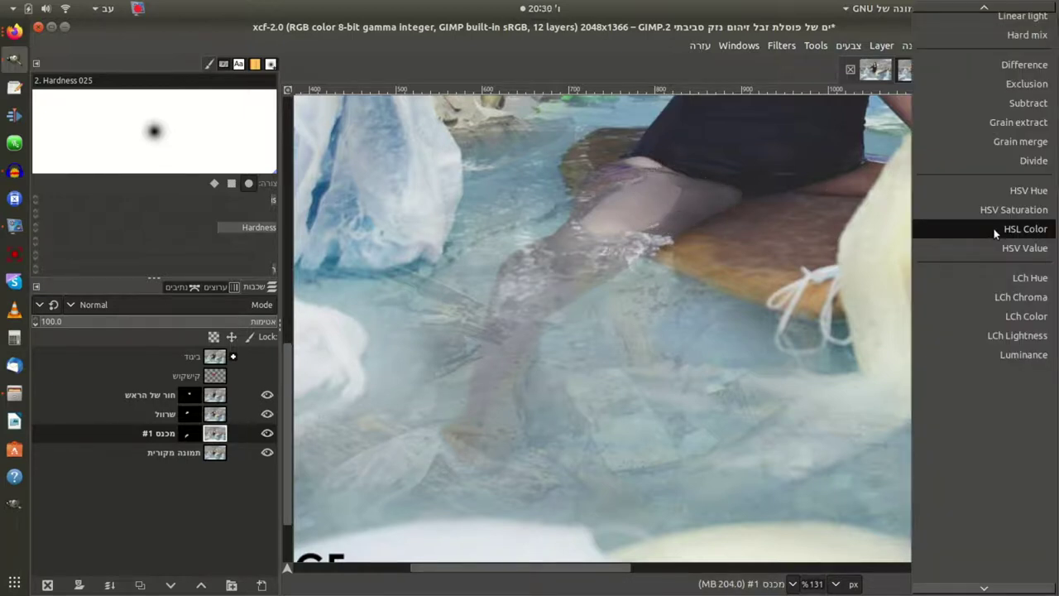
scroll(994, 228, "up", 10)
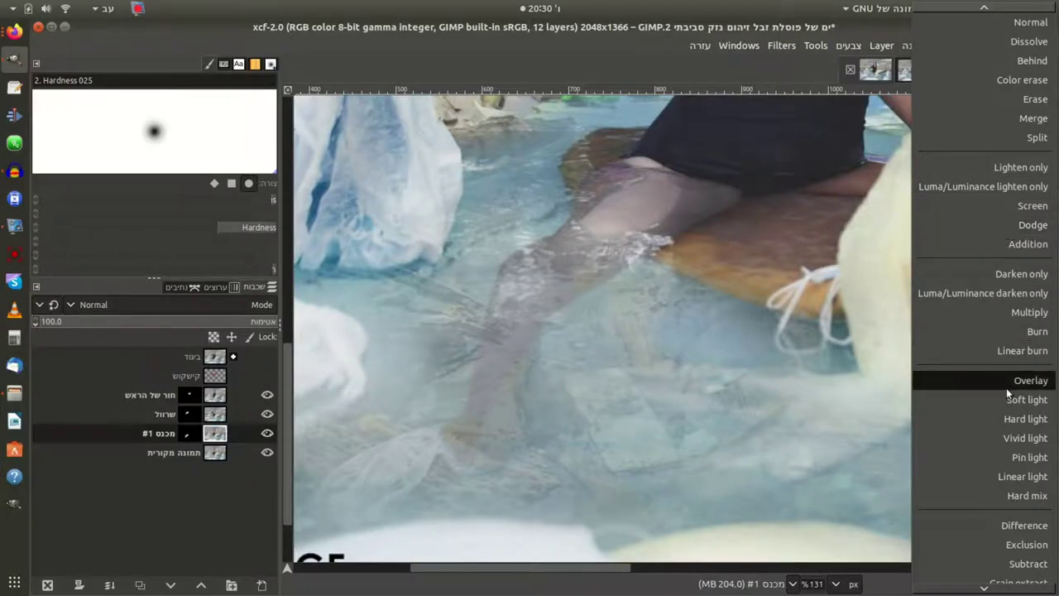
left_click(1026, 400)
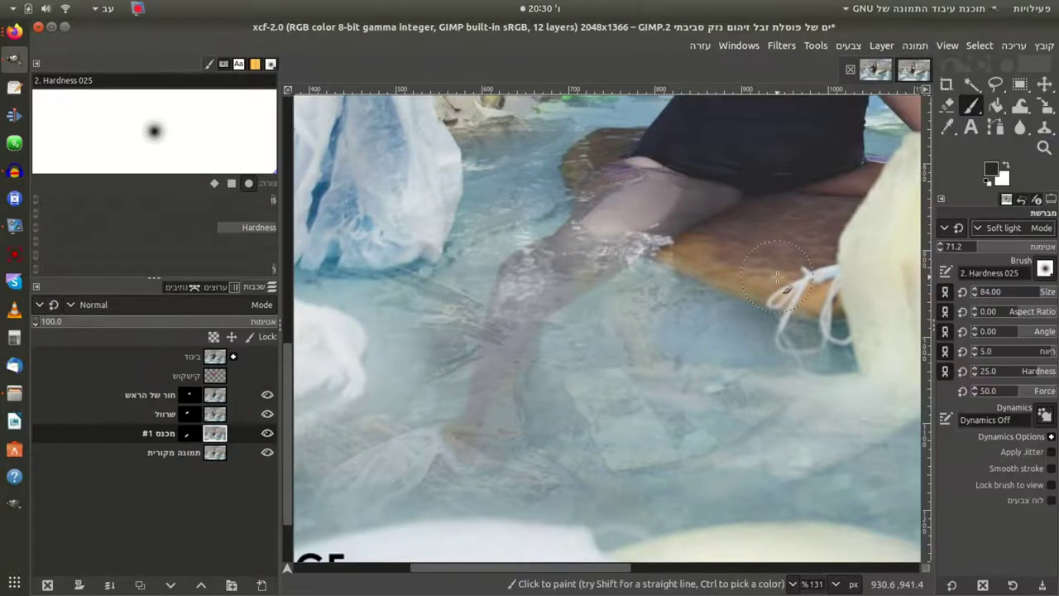
left_click_drag(677, 205, 570, 248)
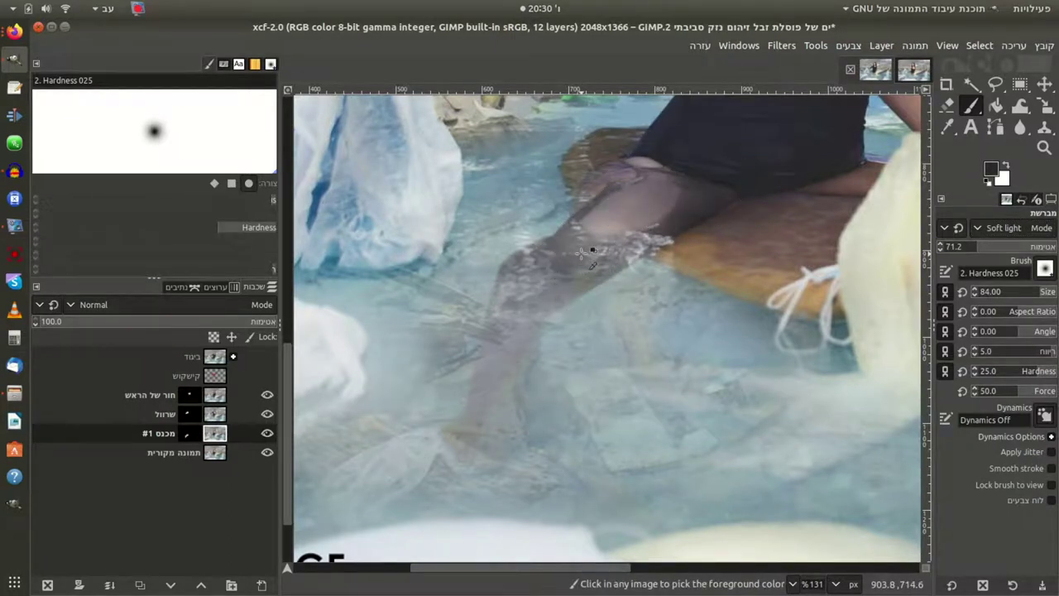
key("ctrl+z")
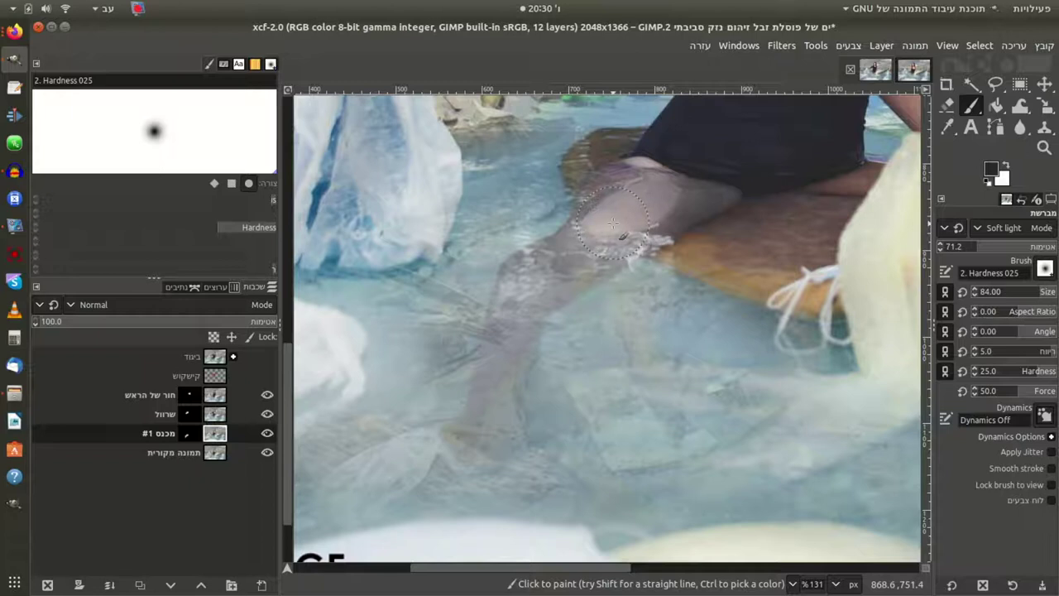
key("ctrl+y")
left_click_drag(649, 223, 634, 207)
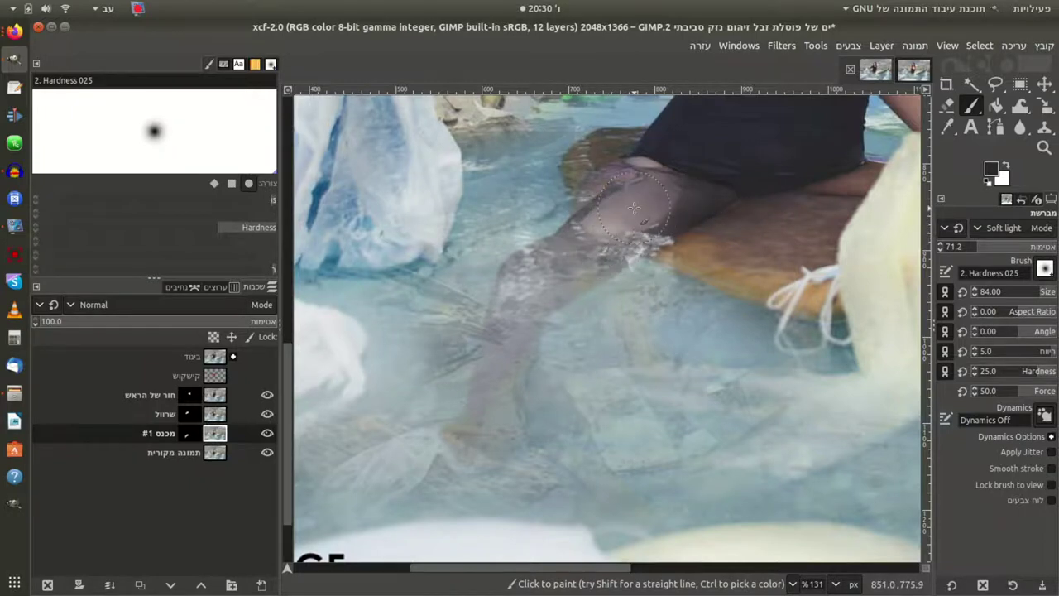
mouse_move(634, 208)
left_mouse_down()
mouse_move(550, 246)
mouse_move(615, 255)
left_mouse_up()
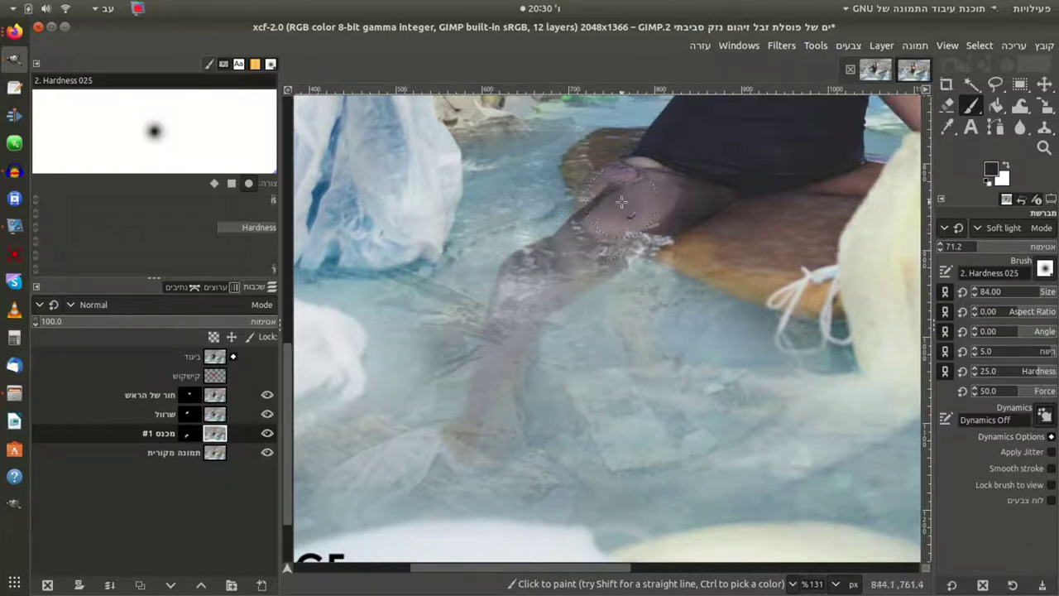
- Toggle the tint layer's visibility to compare the leg before and after
left_click(266, 433)
left_click(271, 434)
left_click(271, 433)
left_click(268, 433)
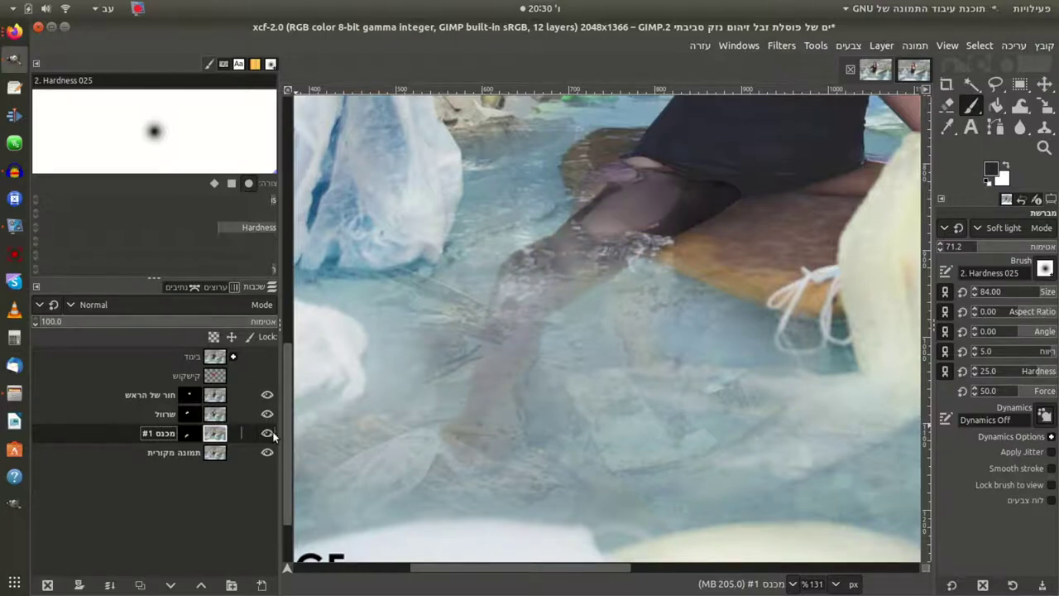
left_click(268, 434)
left_click(268, 433)
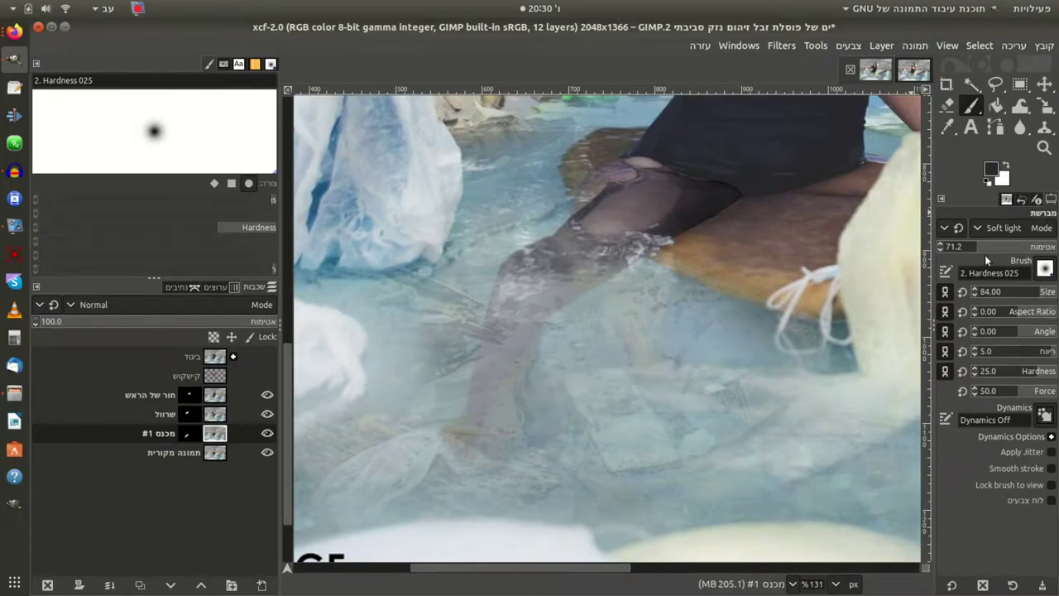
- Darken the thigh further in Hard light mode, undoing the strokes that went too dark
left_click(1000, 228)
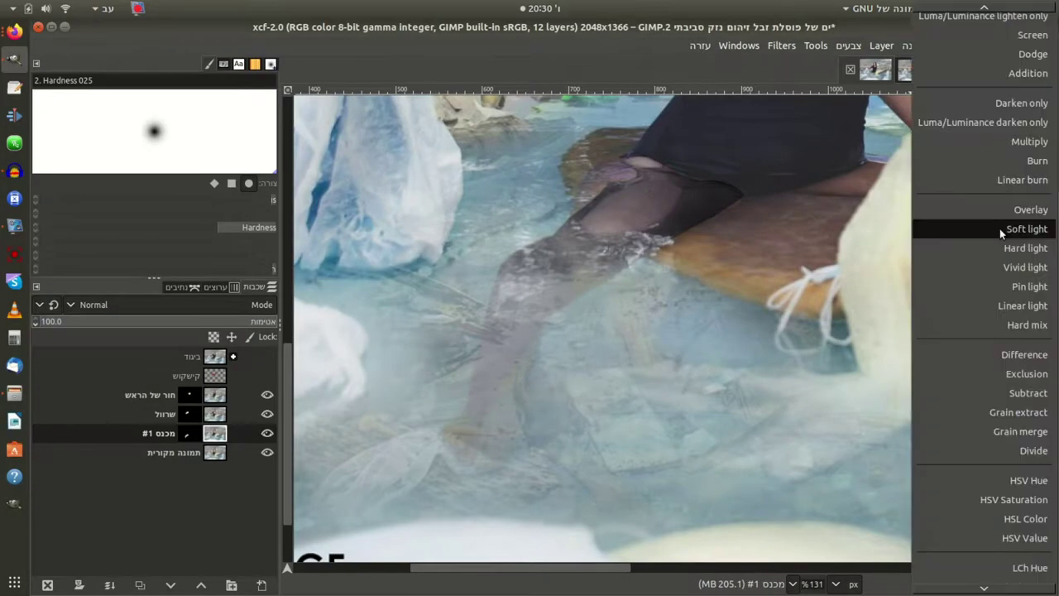
left_click(993, 245)
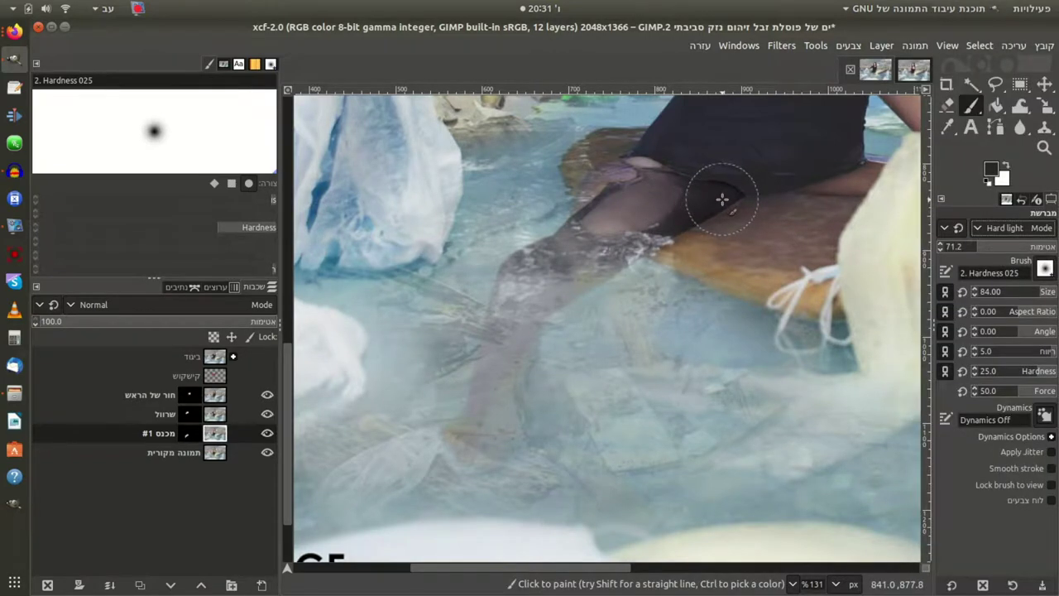
mouse_move(722, 199)
left_mouse_down()
mouse_move(648, 196)
mouse_move(663, 198)
left_mouse_up()
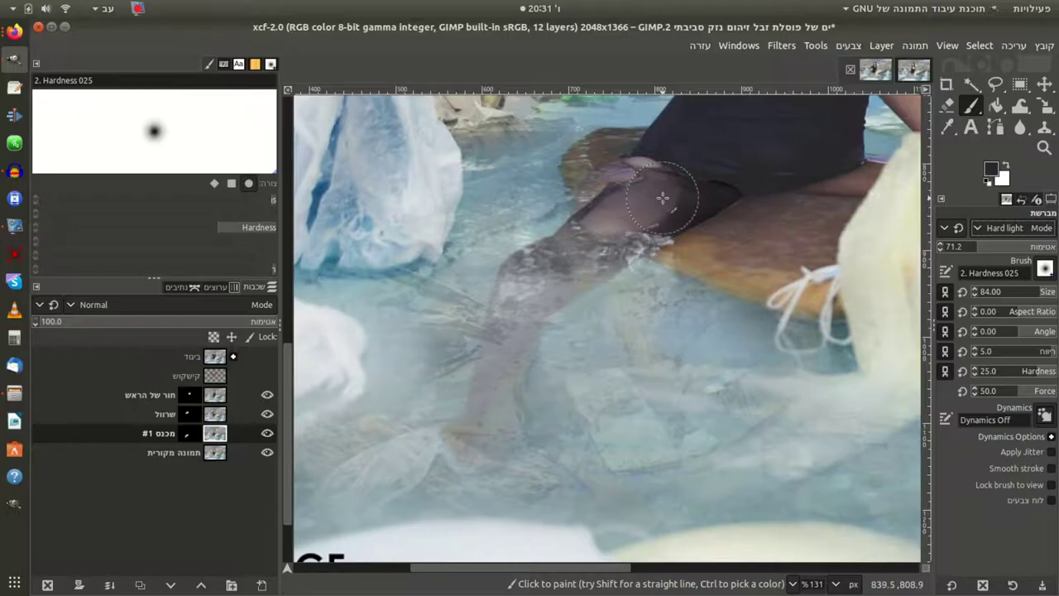
key("ctrl+z")
key("ctrl+z")
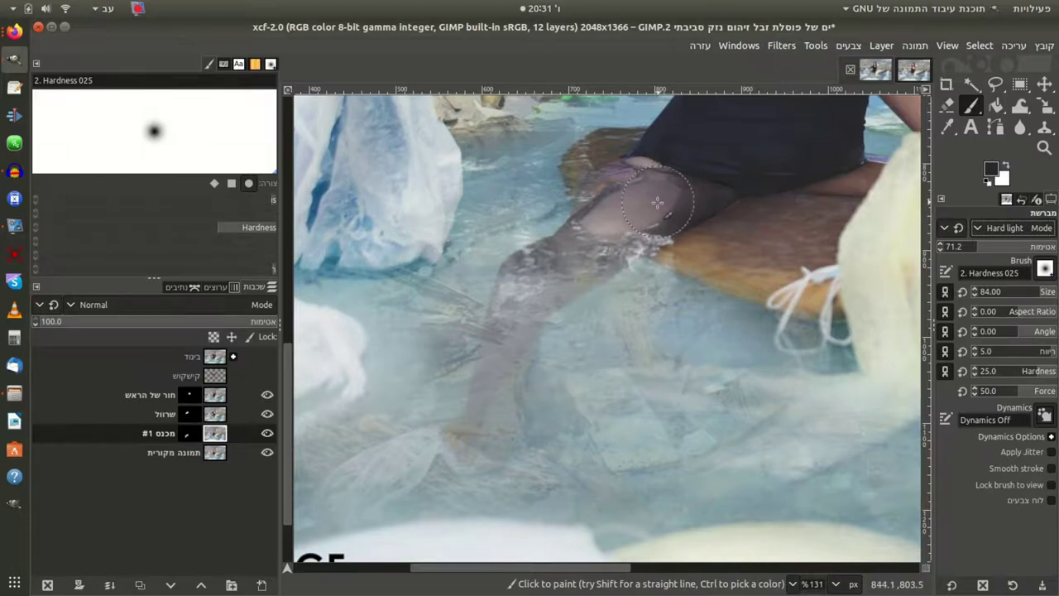
left_click_drag(655, 202, 545, 285)
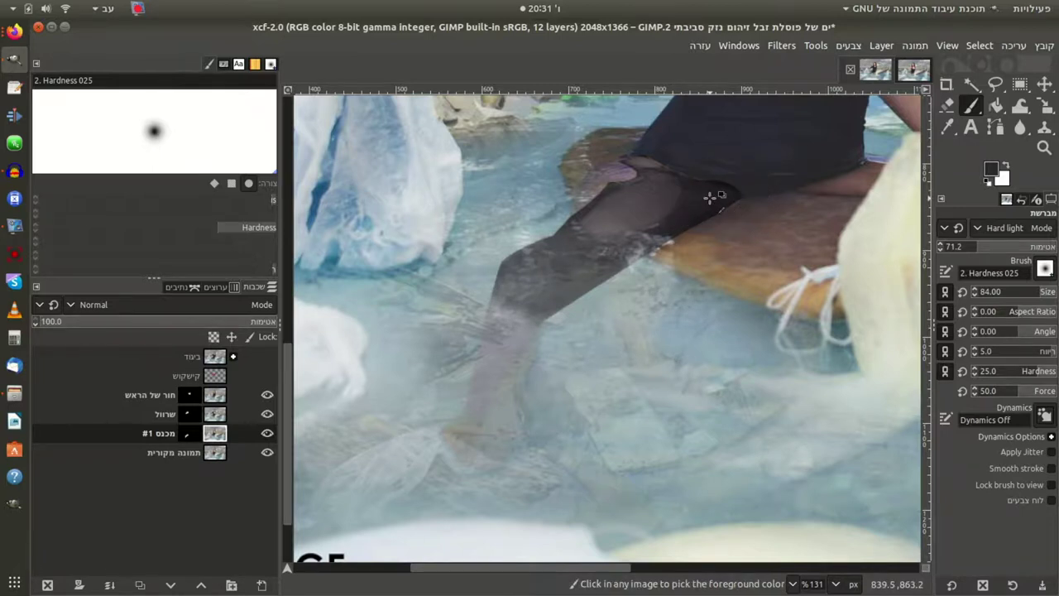
key("ctrl+z")
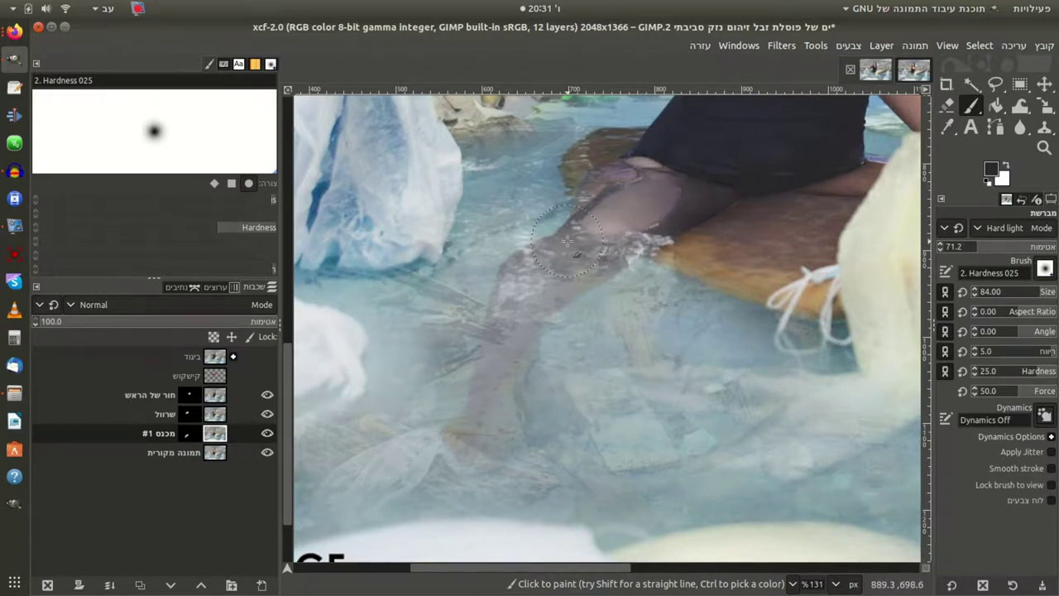
left_click_drag(677, 184, 657, 170)
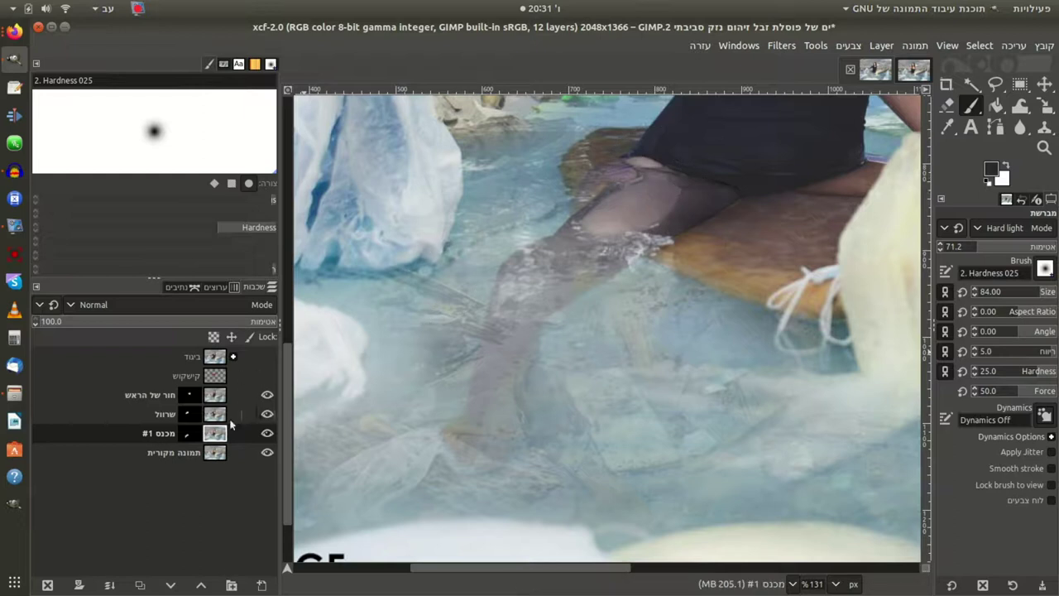
- Duplicate the מכנס #1 layer as מכנס #2 and zoom to about 285% on the knee
right_click(217, 439)
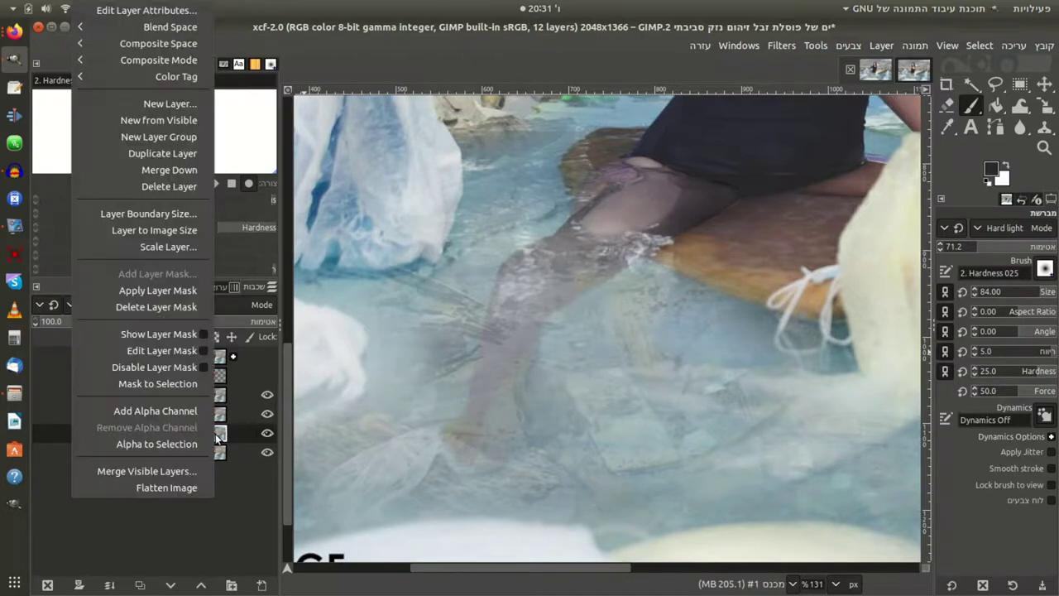
left_click(183, 158)
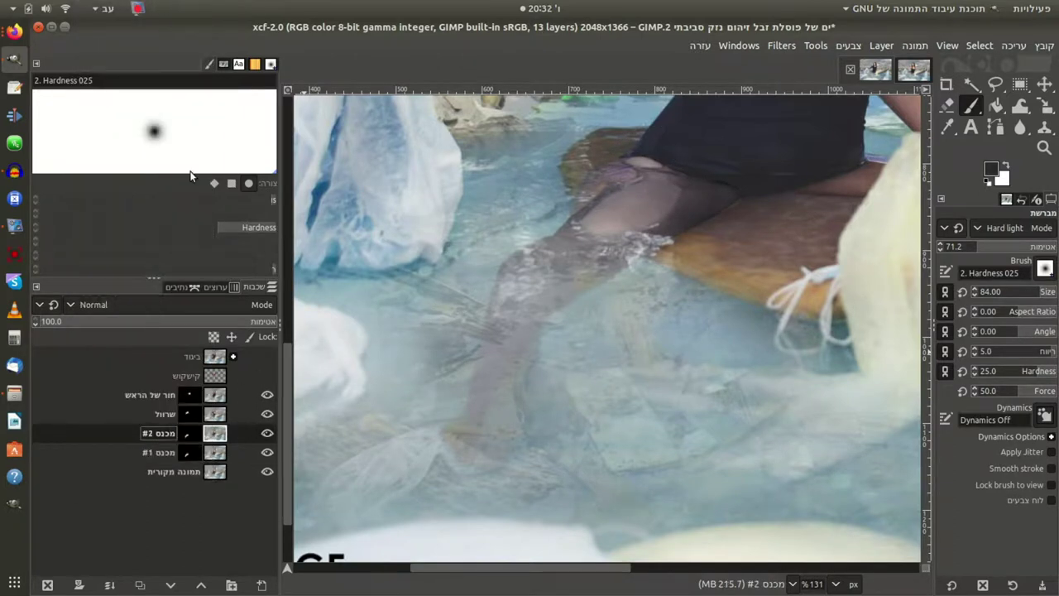
left_click(190, 434)
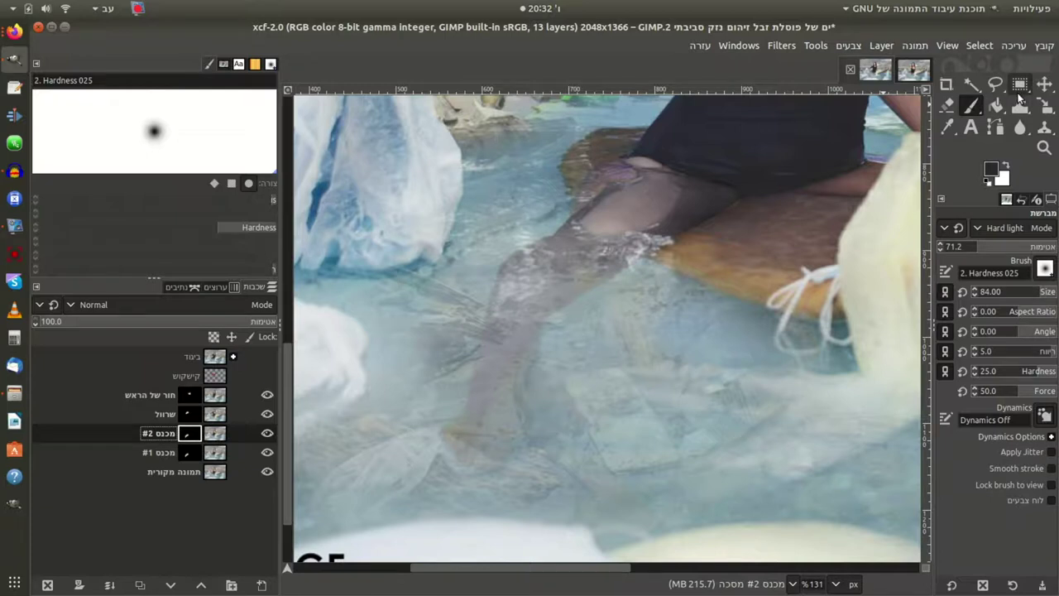
left_click(1045, 147)
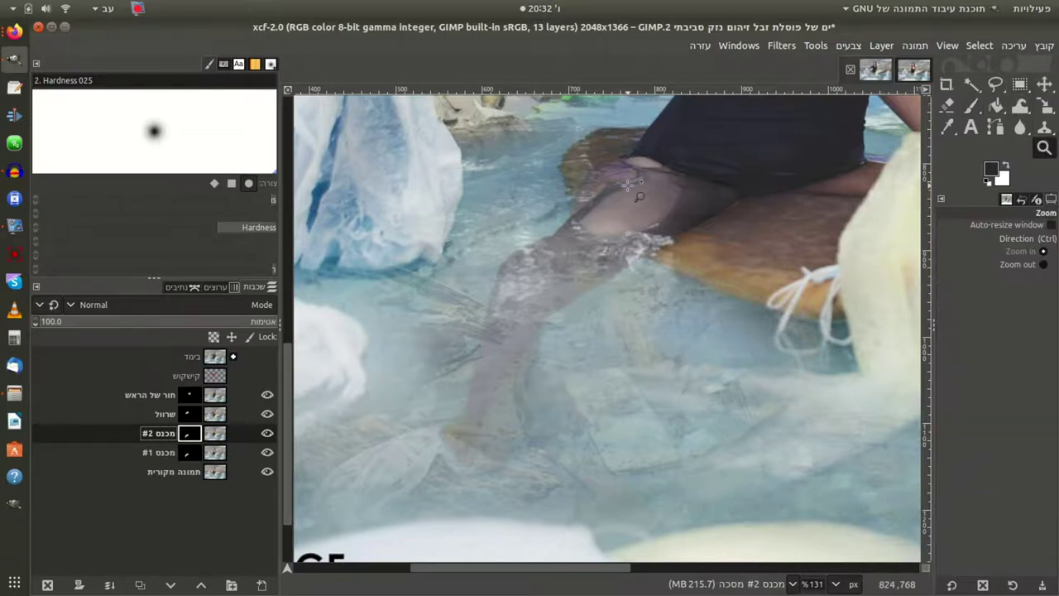
left_click_drag(507, 121, 790, 319)
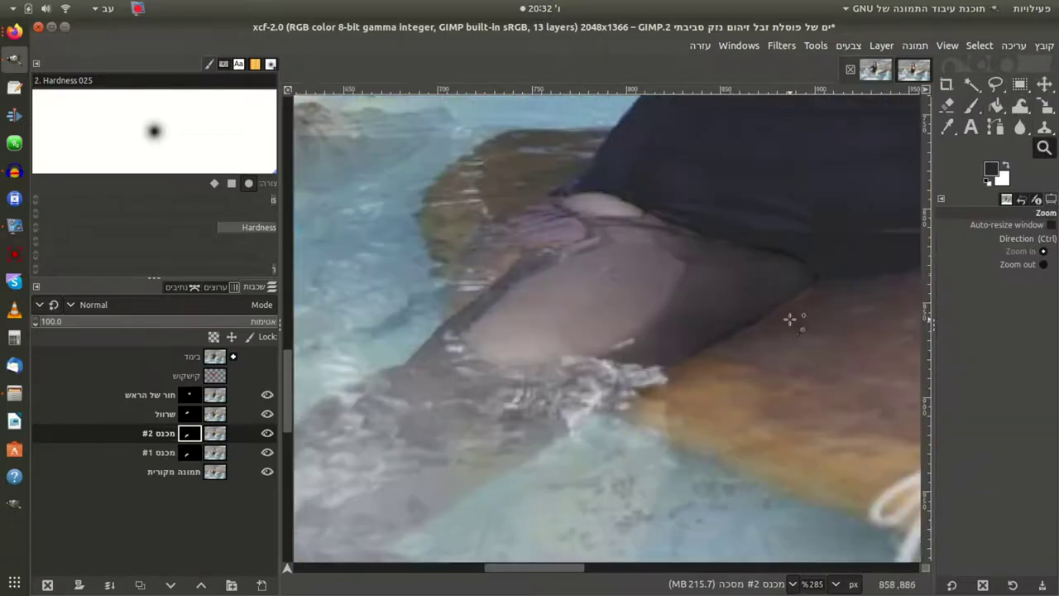
- Outline a large knee oval and a small sliver above it with paths, then convert them to a selection
left_click(994, 127)
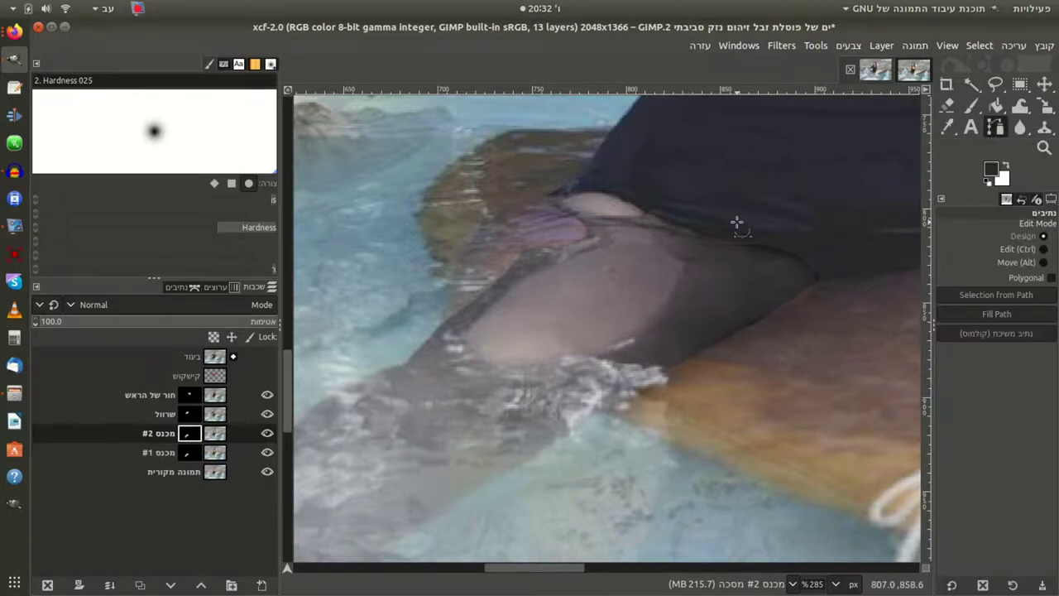
left_click(684, 263)
left_click_drag(494, 360, 461, 335)
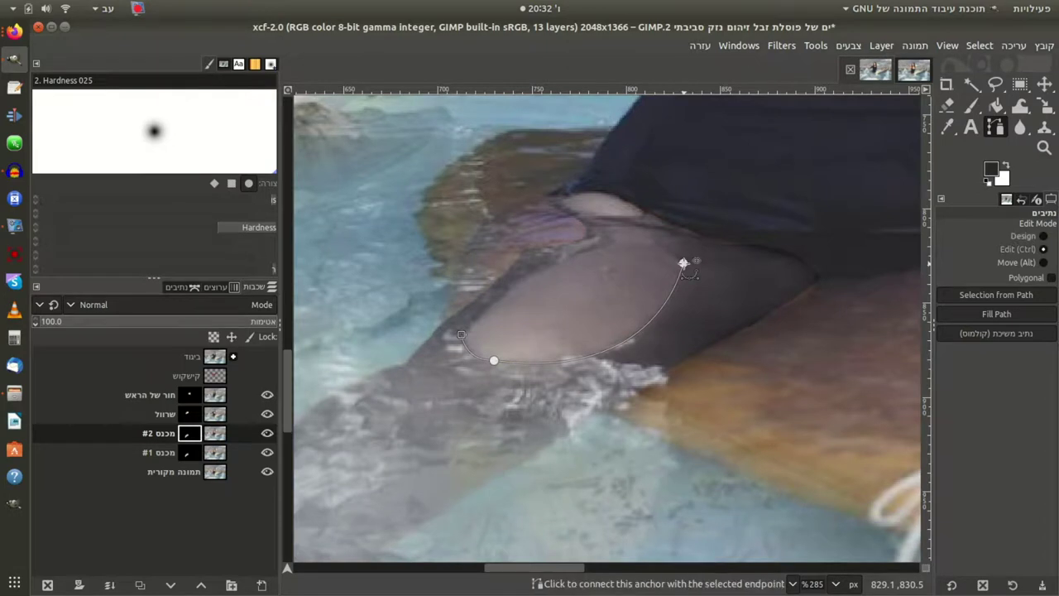
left_click(684, 263)
left_click_drag(683, 263, 597, 198)
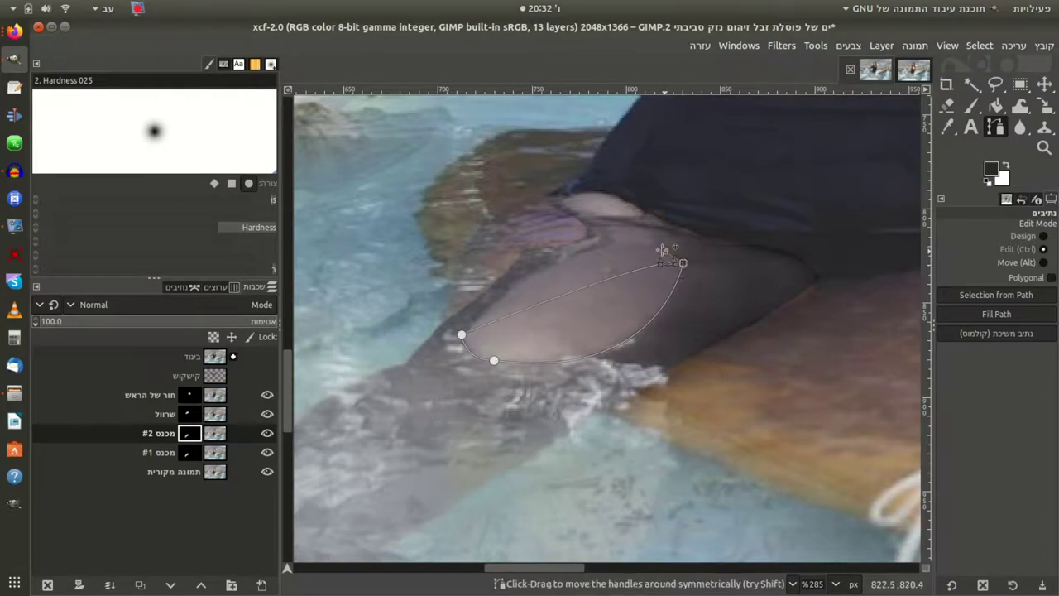
left_click(461, 335)
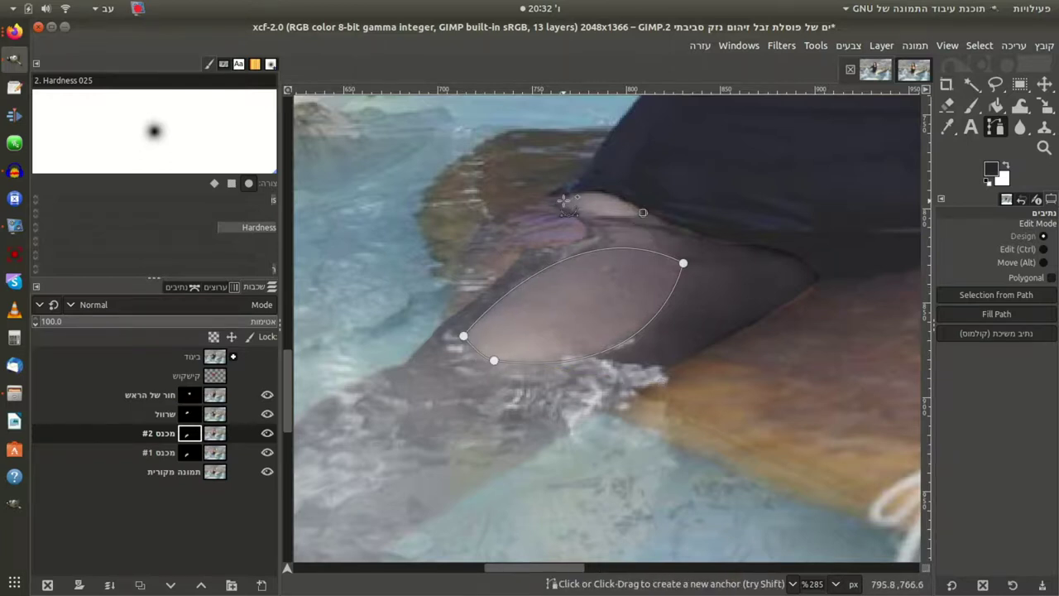
mouse_move(562, 202)
left_mouse_down()
mouse_move(641, 198)
mouse_move(606, 183)
left_mouse_up()
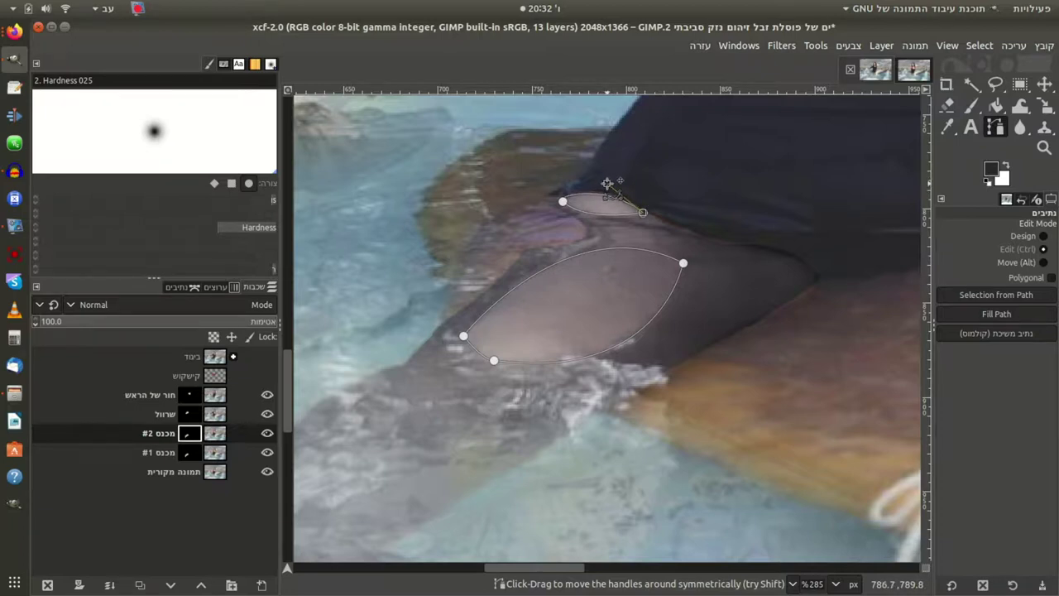
left_click(585, 202)
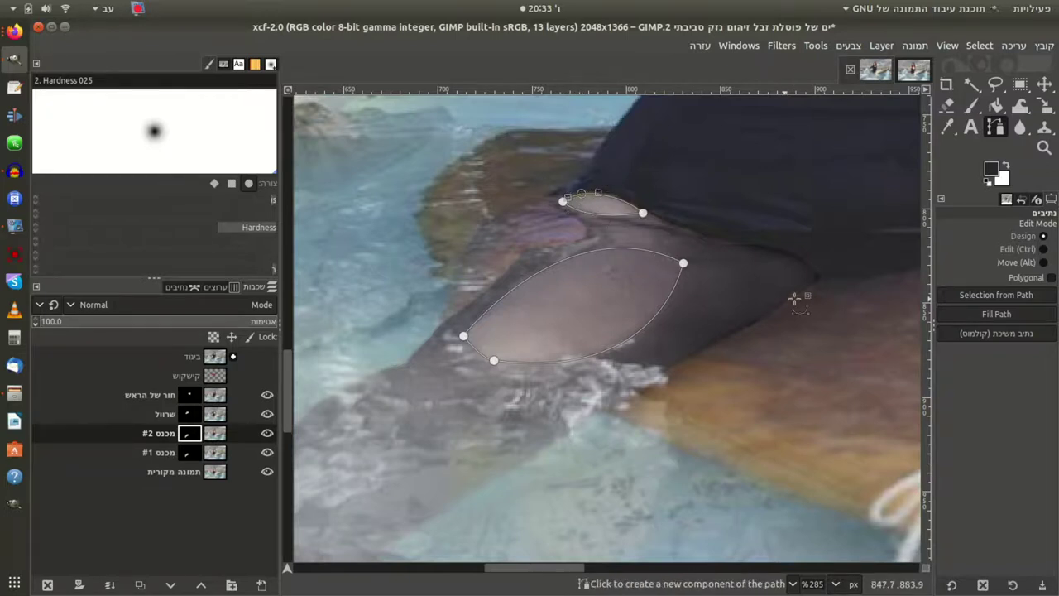
left_click(1011, 295)
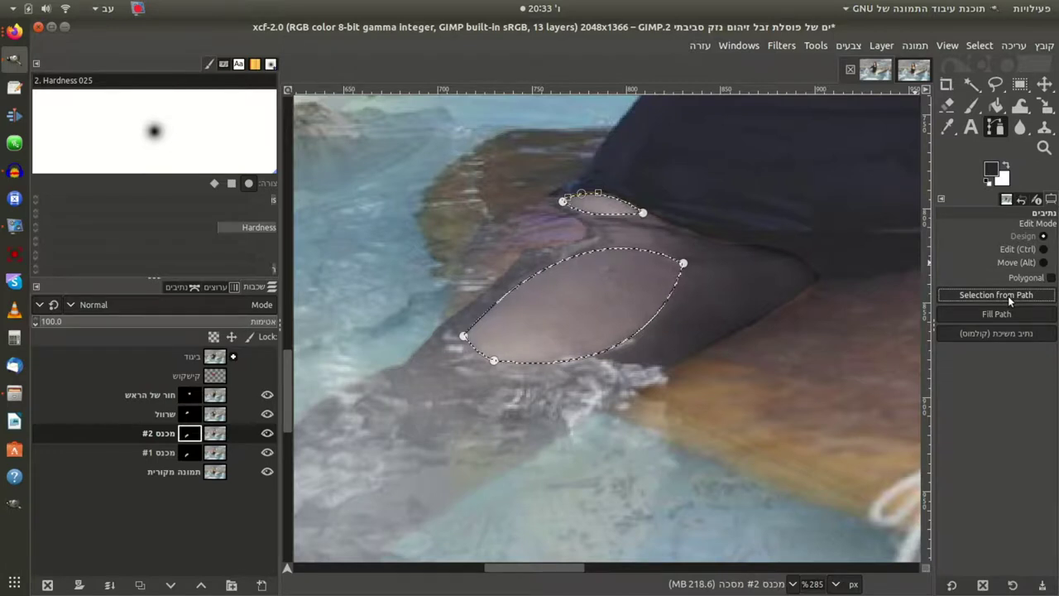
- Invert the selection and fill the מכנס #2 mask black outside the knee ovals
right_click(584, 284)
mouse_move(534, 340)
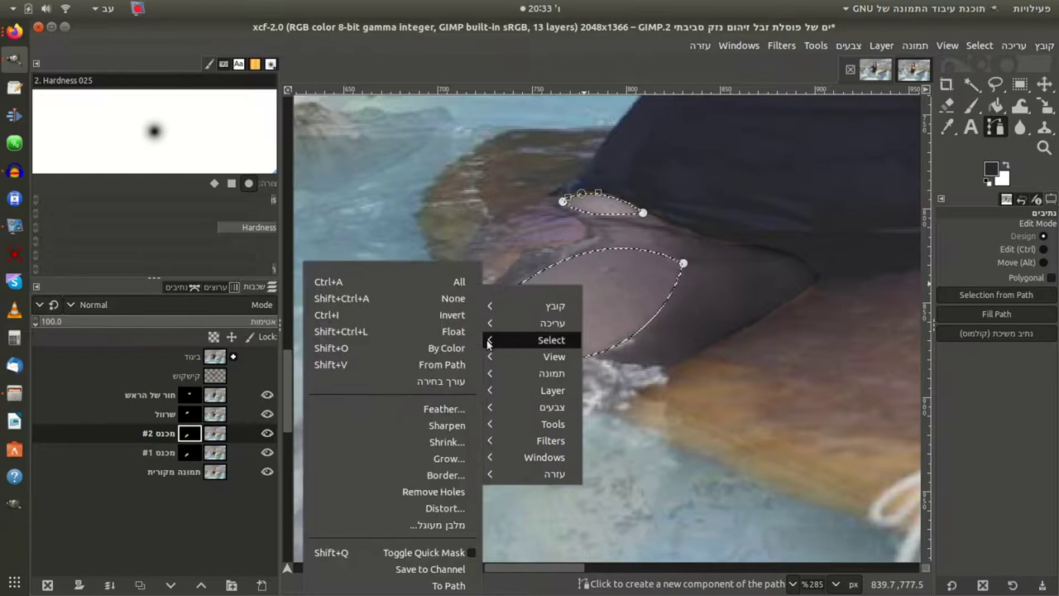
left_click(453, 314)
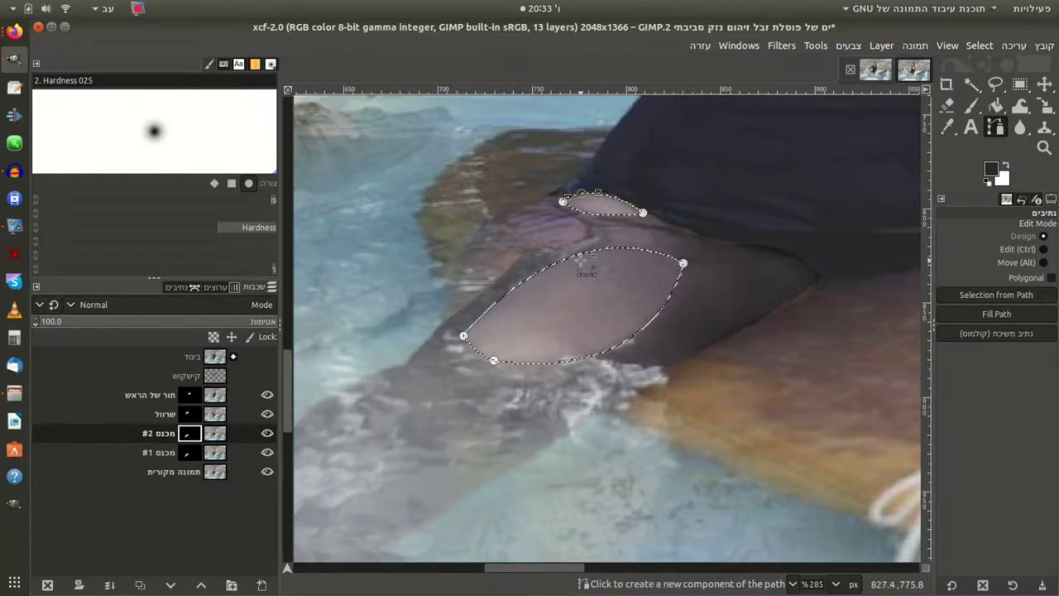
left_click(996, 105)
left_click(990, 182)
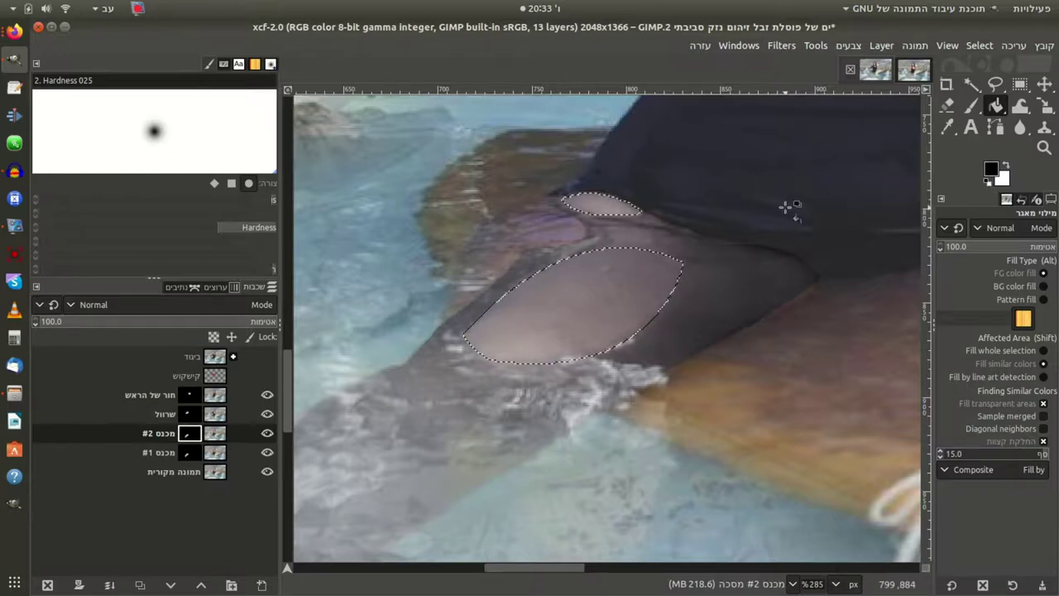
key("shift")
left_click(696, 249, "shift")
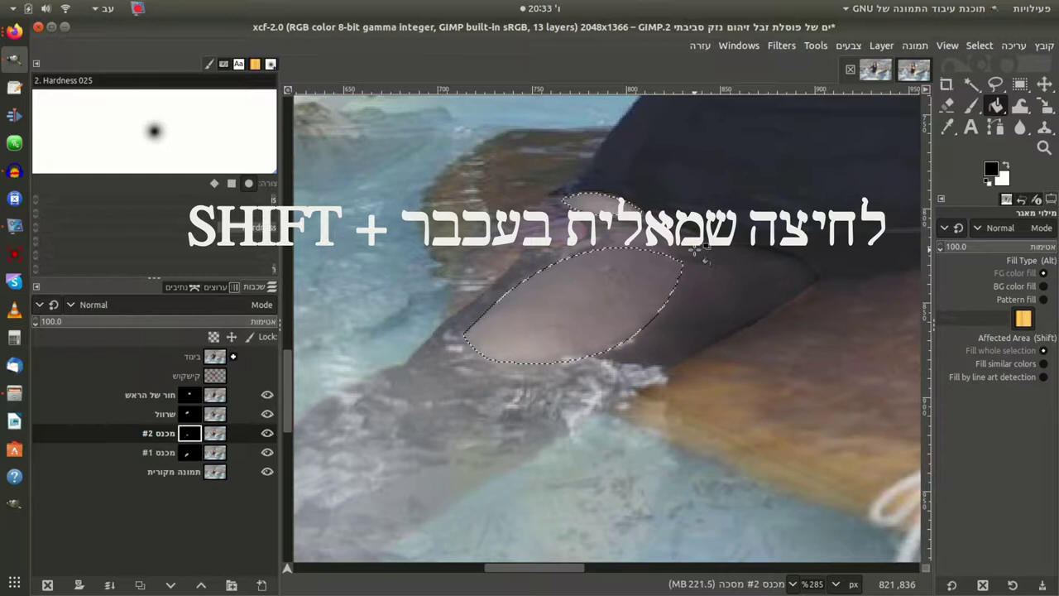
- Hide and re-show the מכנס #1 and original photo layers to check the mask, then clear the selection
left_click(266, 452)
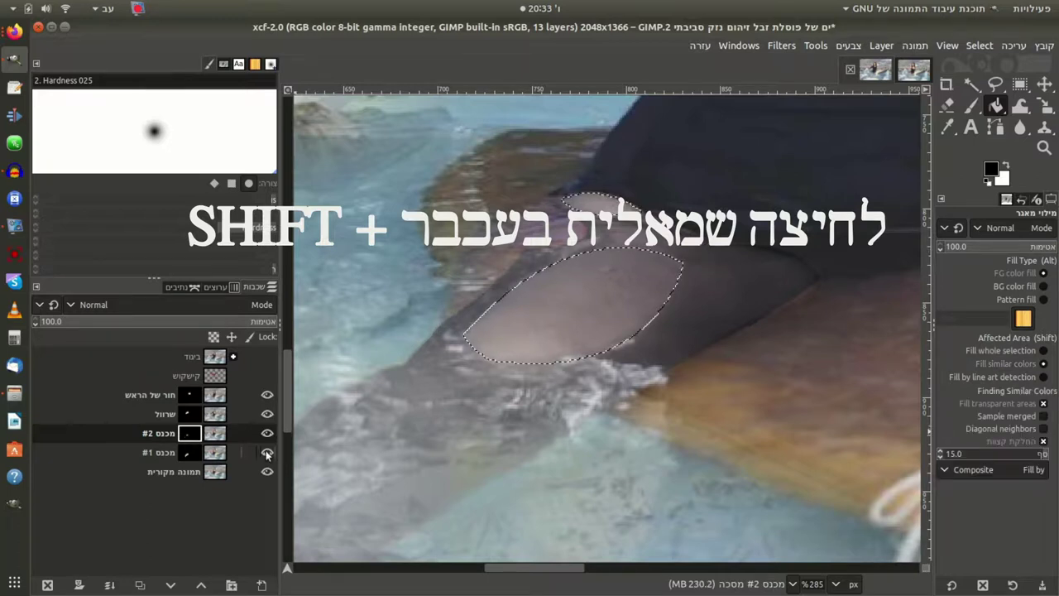
left_click(268, 471)
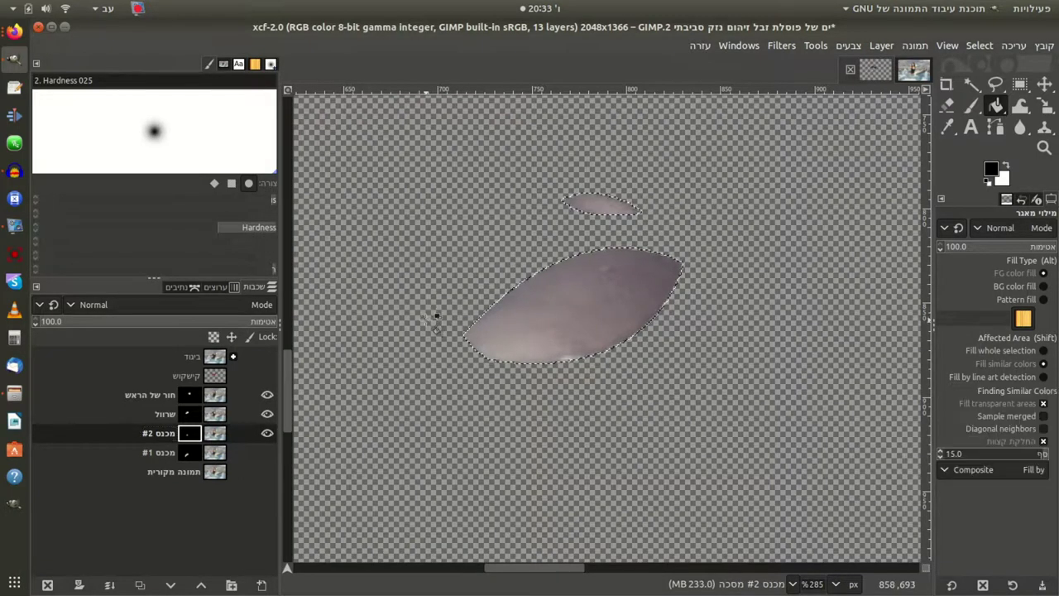
left_click(266, 452)
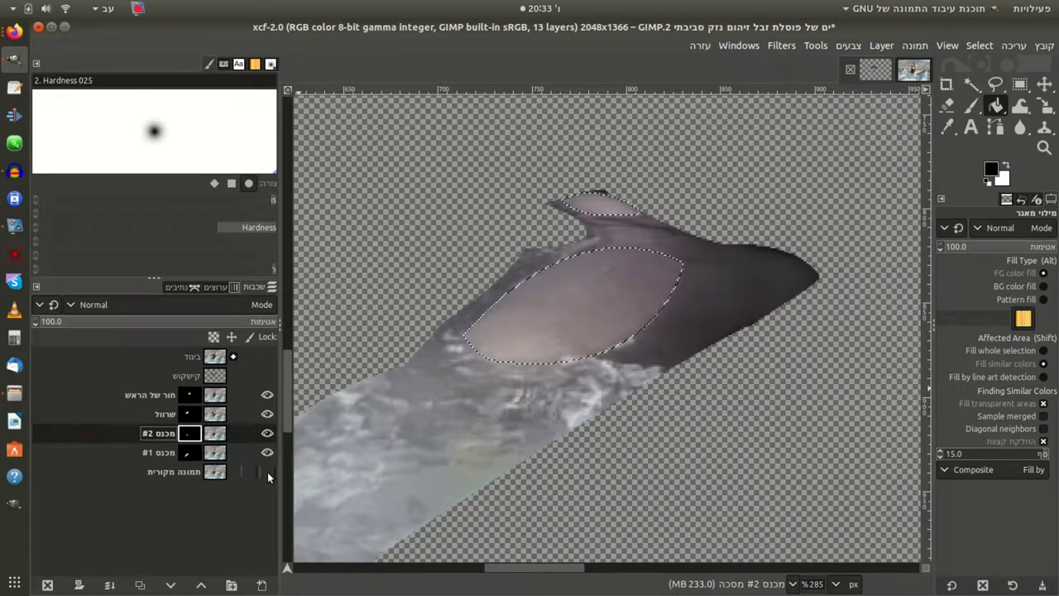
left_click(267, 471)
left_click(216, 438)
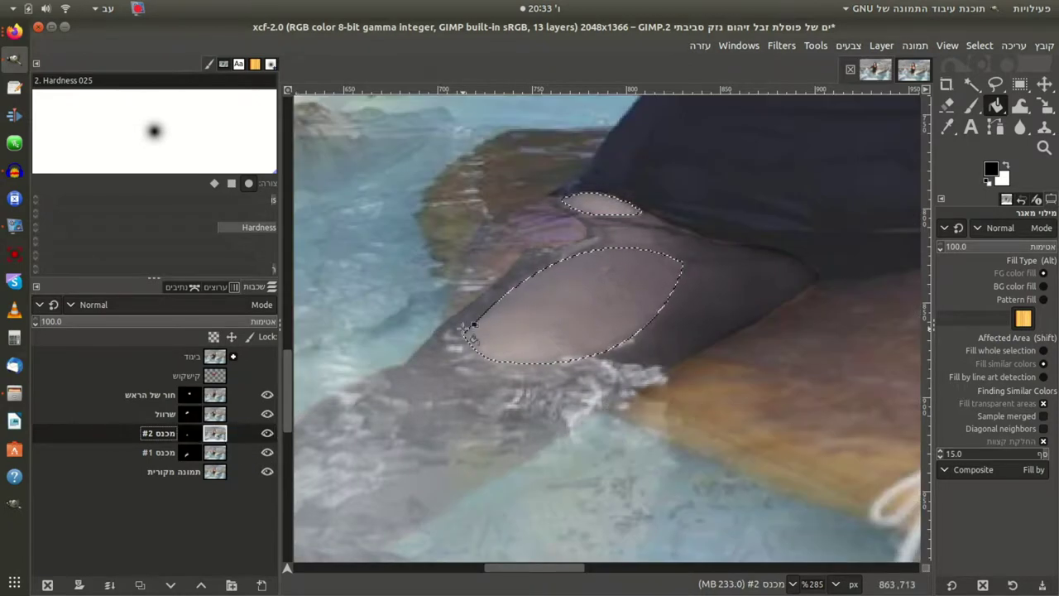
left_click(1020, 84)
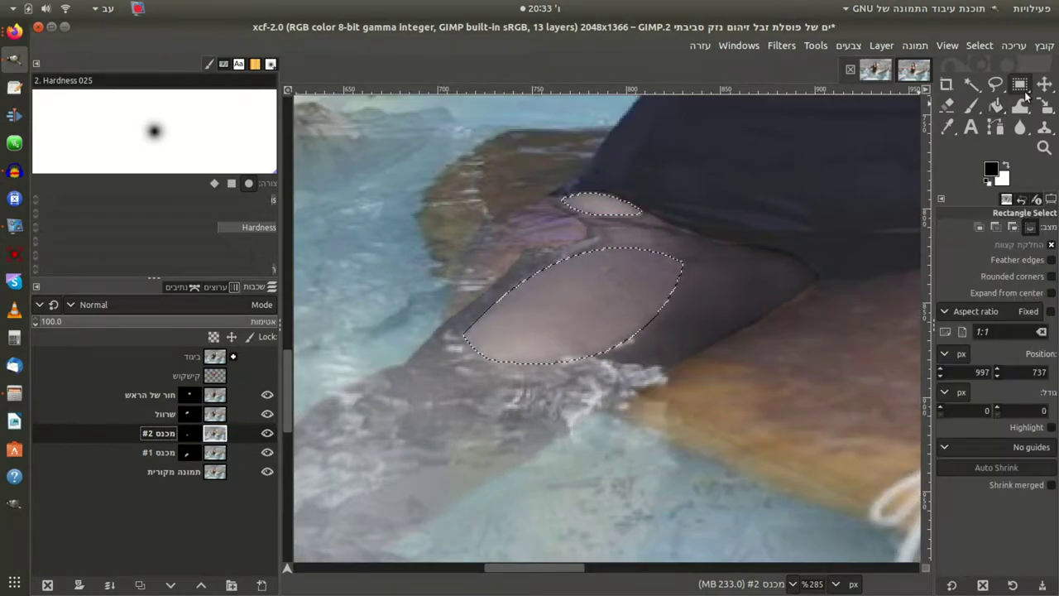
left_click(649, 236)
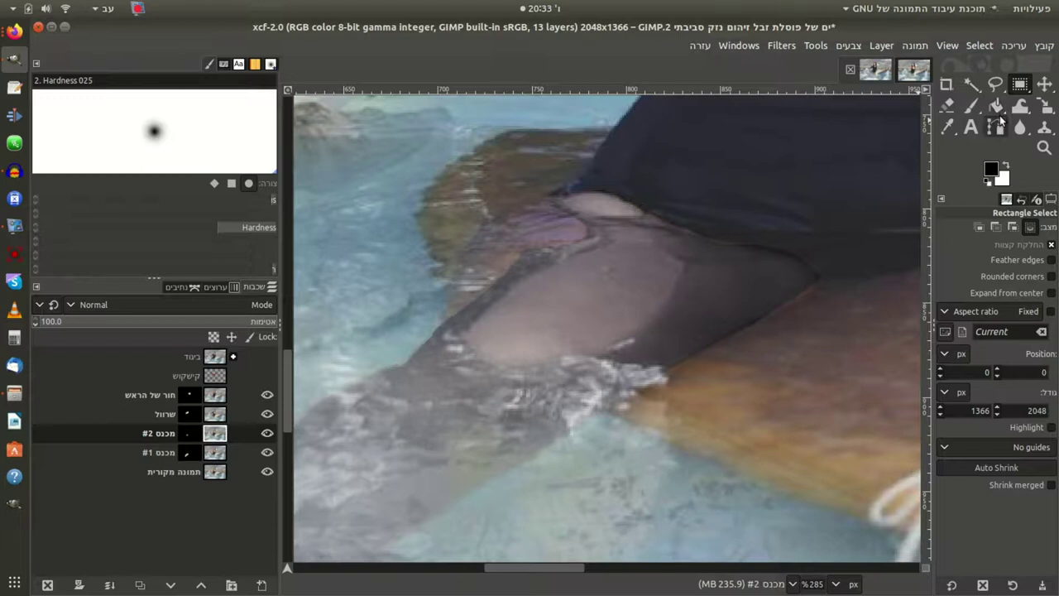
- Try darkening the knee with black brush strokes in Hard light and Soft light, undoing each attempt
left_click(973, 110)
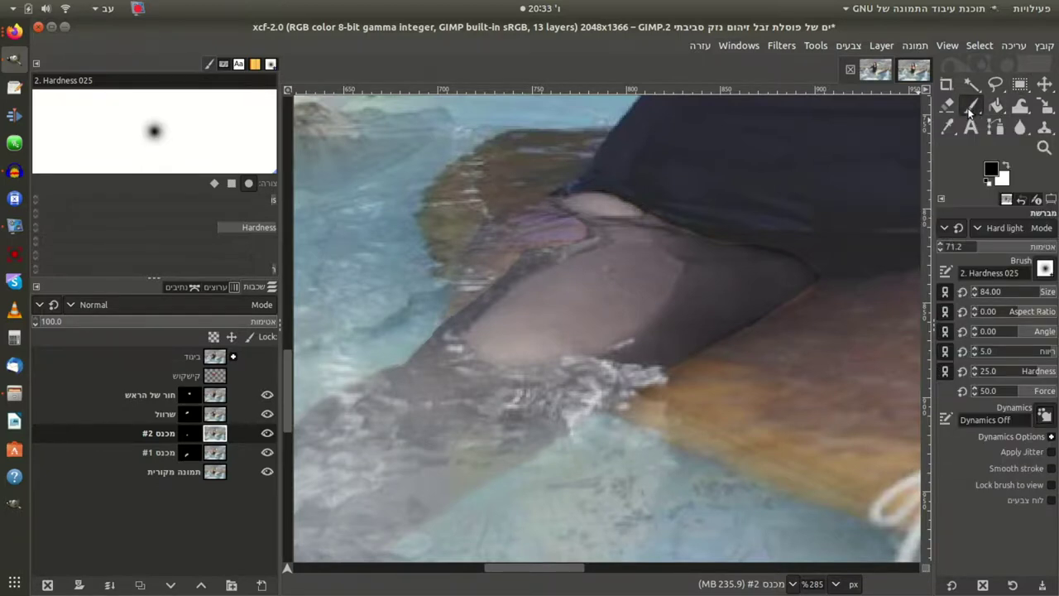
left_click(998, 230)
mouse_move(673, 265)
left_mouse_down()
mouse_move(503, 317)
mouse_move(598, 323)
left_mouse_up()
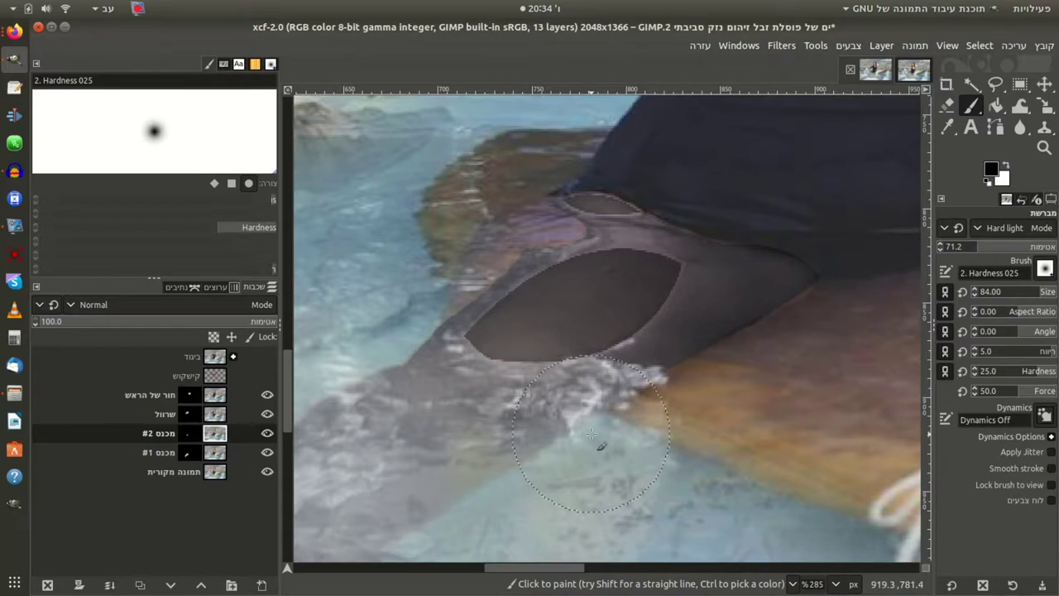
key("ctrl")
key("ctrl+z")
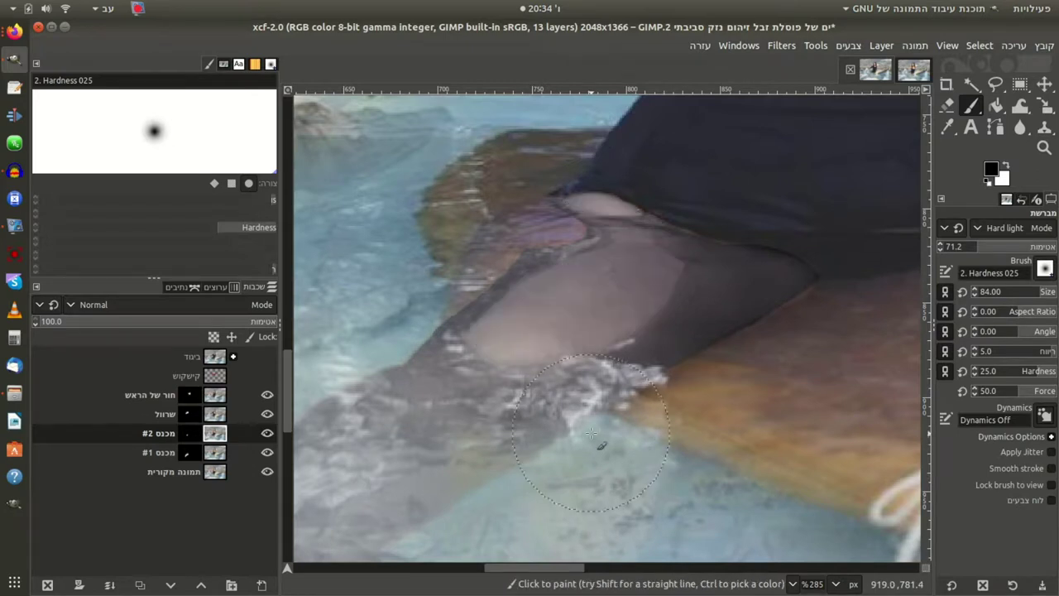
left_click(999, 228)
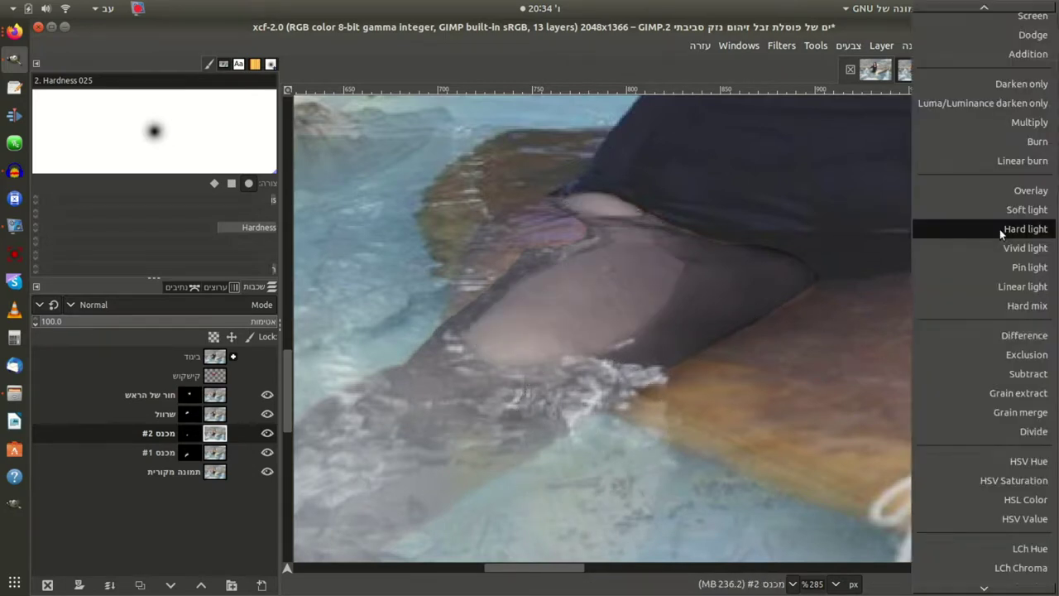
left_click(997, 208)
mouse_move(653, 284)
left_mouse_down()
mouse_move(632, 233)
mouse_move(597, 205)
left_mouse_up()
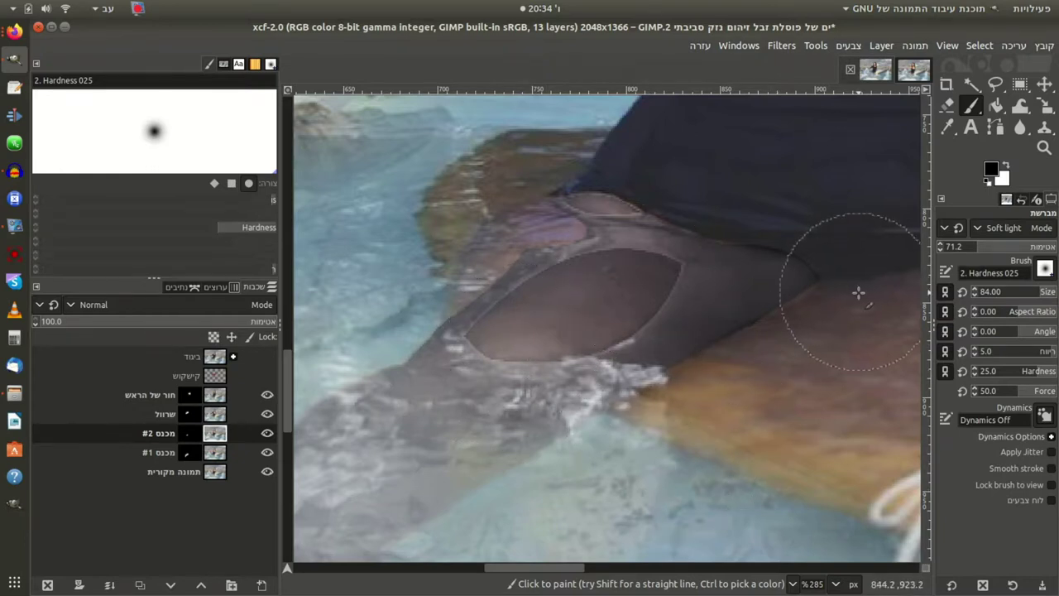
left_click(1009, 228)
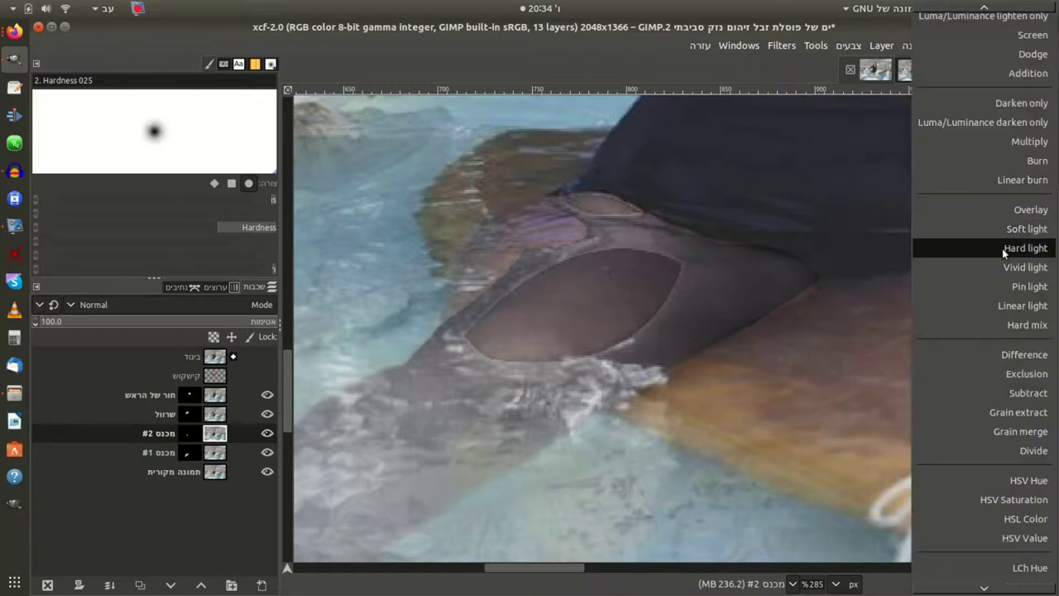
left_click(1002, 248)
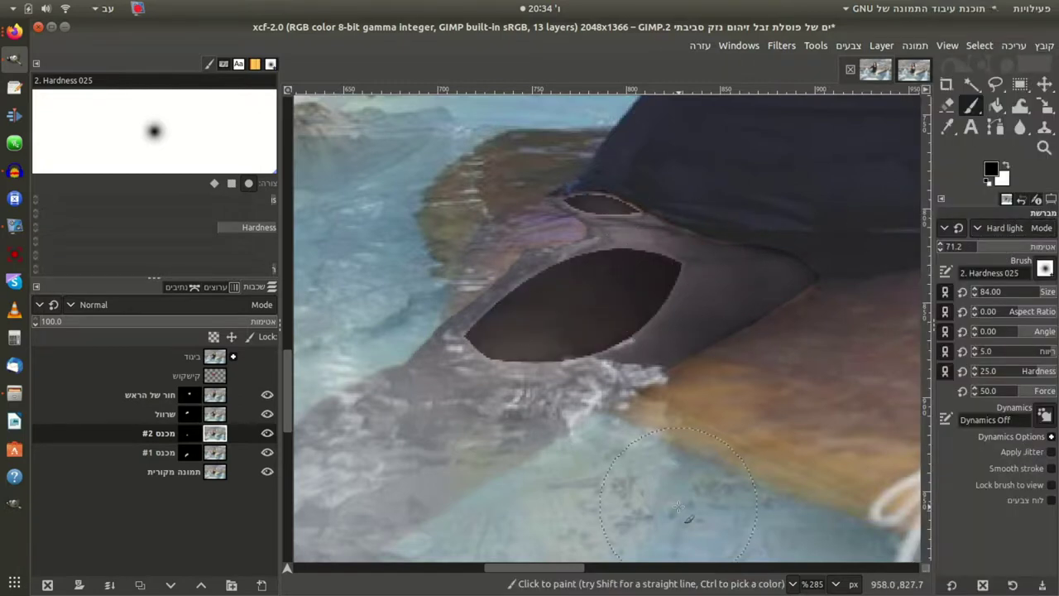
key("ctrl+z")
- Lower the brush opacity and paint black over the left and right parts of the knee oval in Hard light
left_click(1000, 246)
type("50.0")
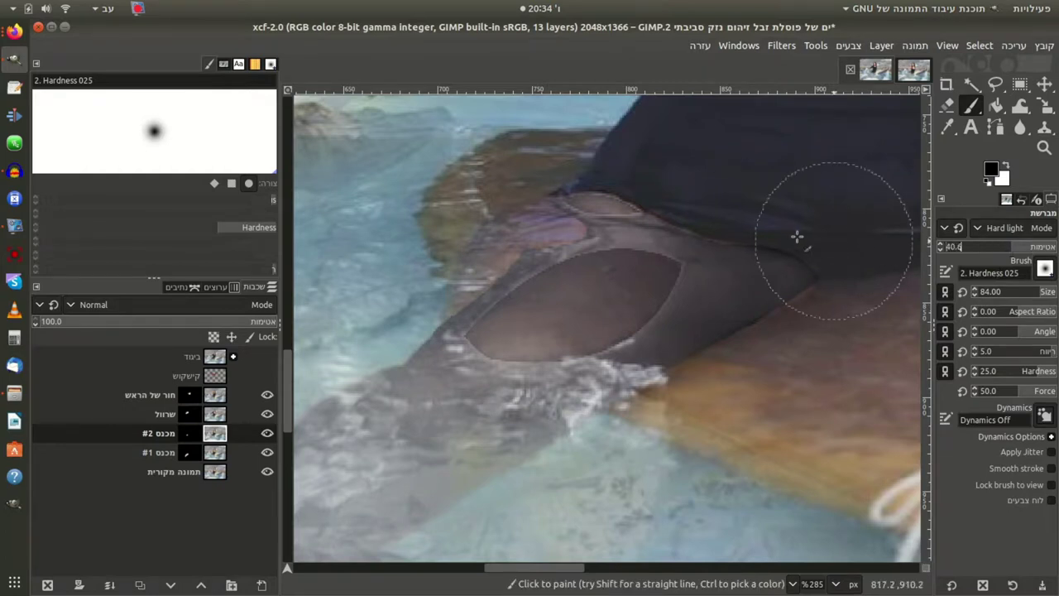
left_click_drag(561, 199, 504, 323)
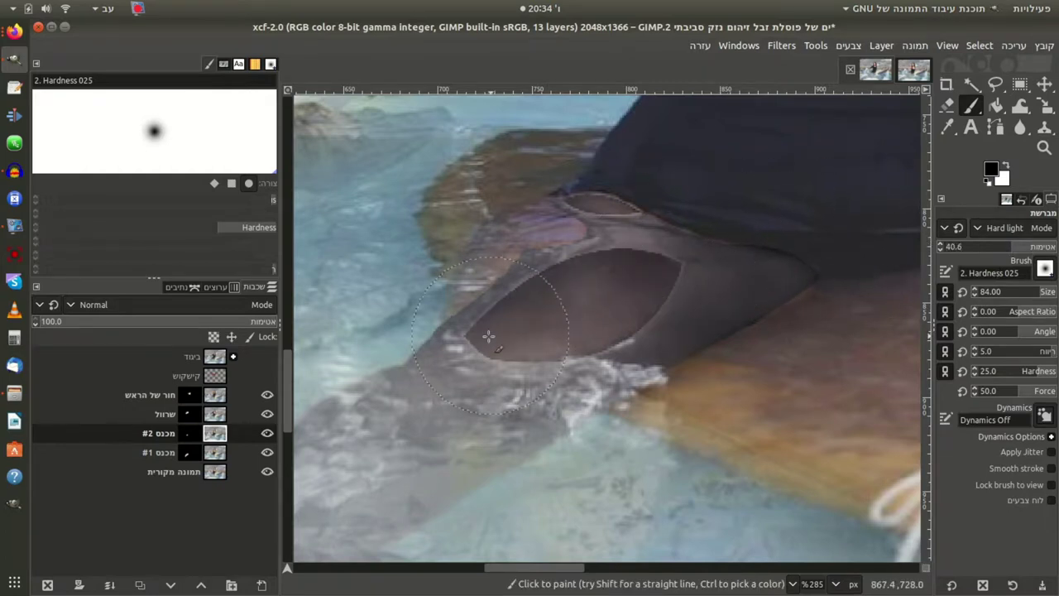
left_click_drag(568, 277, 709, 331)
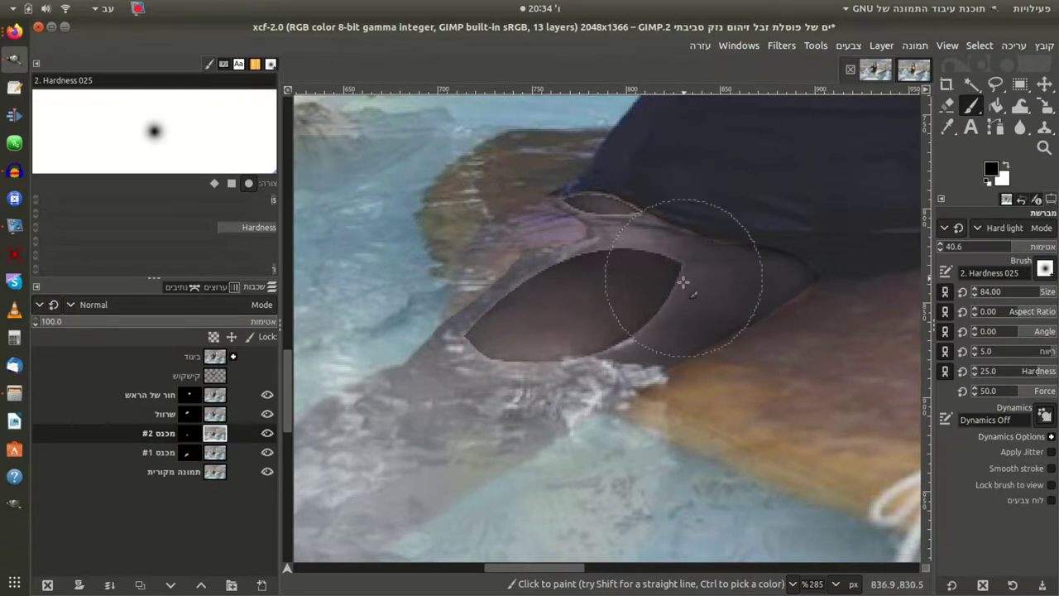
left_click(190, 434)
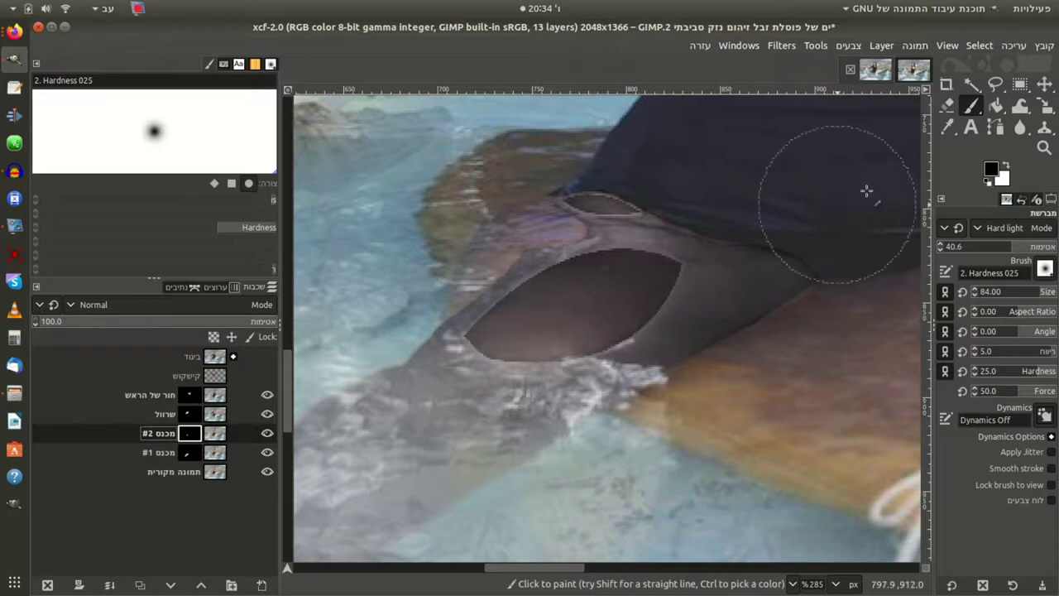
left_click(1020, 128)
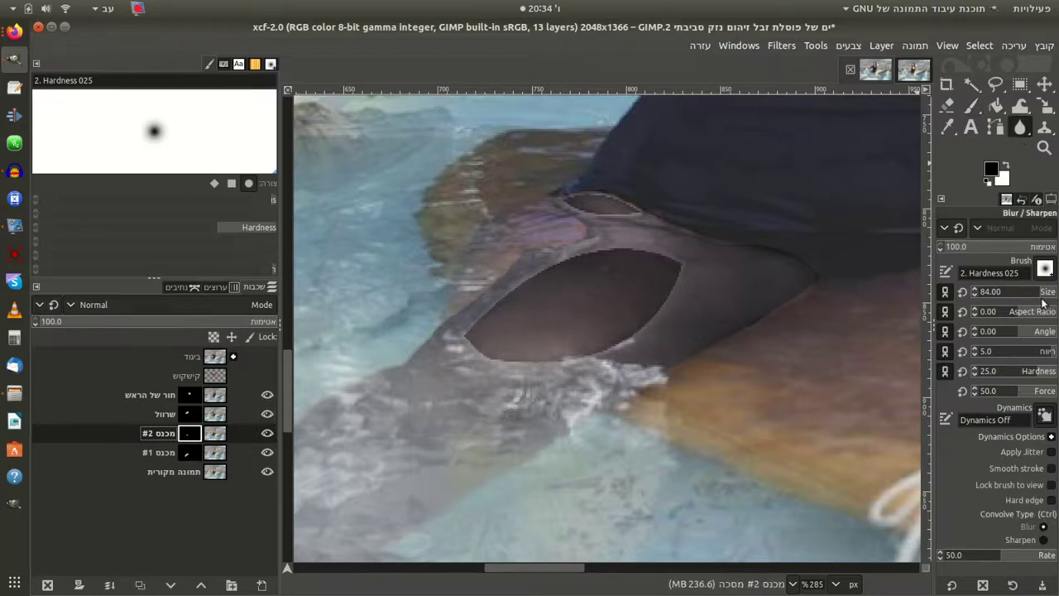
- Blur the knee oval edges, then zoom out to 50% and centre the full composite
mouse_move(685, 272)
left_mouse_down()
mouse_move(670, 301)
mouse_move(496, 374)
mouse_move(525, 298)
mouse_move(573, 226)
mouse_move(692, 260)
left_mouse_up()
left_click(1044, 147)
left_click(729, 249, "ctrl")
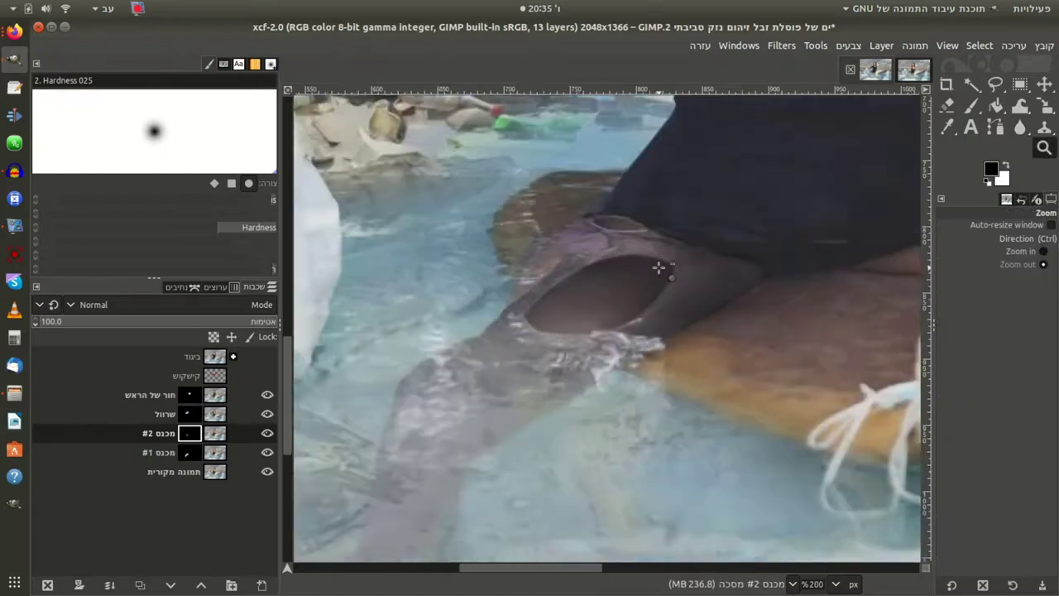
left_click(716, 221, "ctrl")
left_click(660, 284, "ctrl")
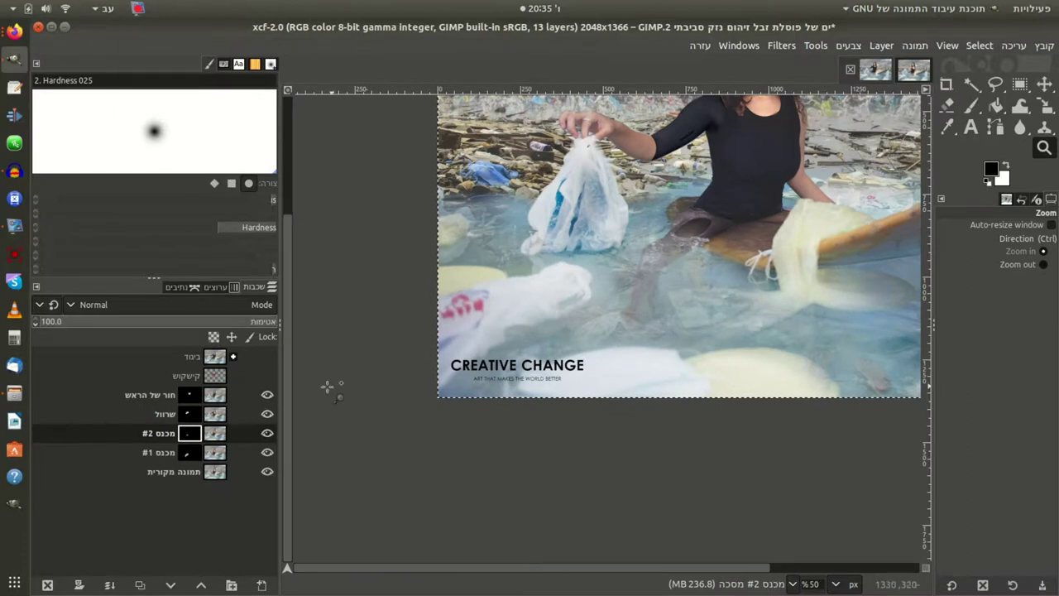
left_click_drag(291, 396, 295, 325)
scroll(295, 324, "up", 1)
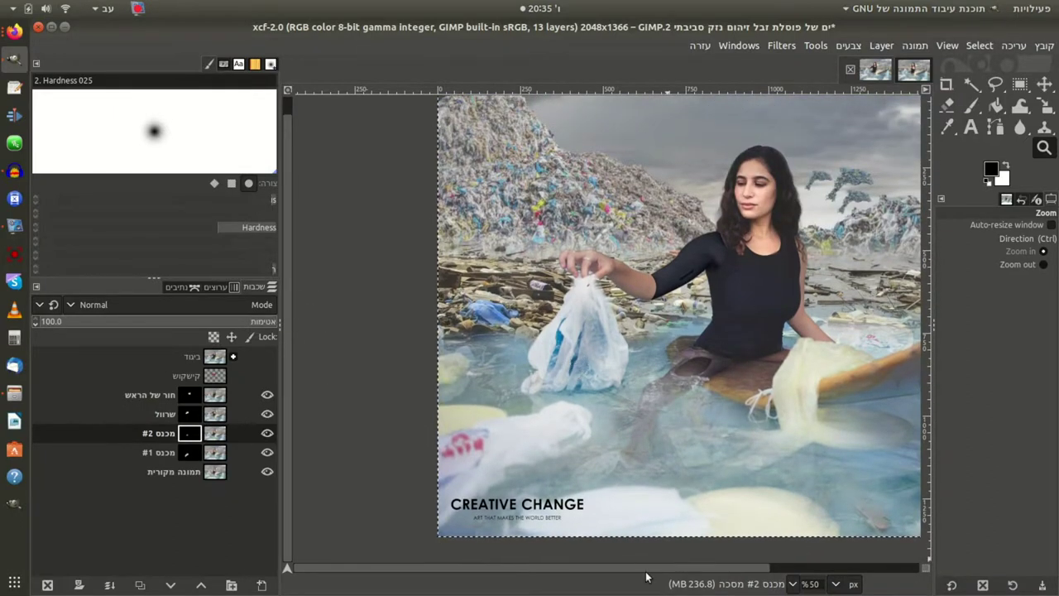
scroll(645, 571, "right", 2)
scroll(695, 571, "right", 1)
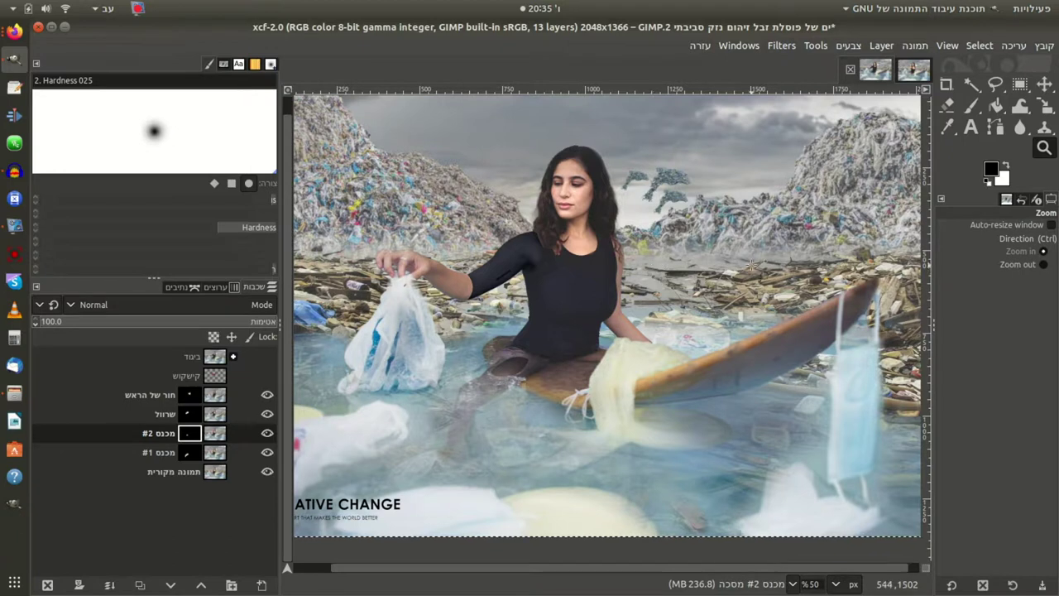
left_click(996, 127)
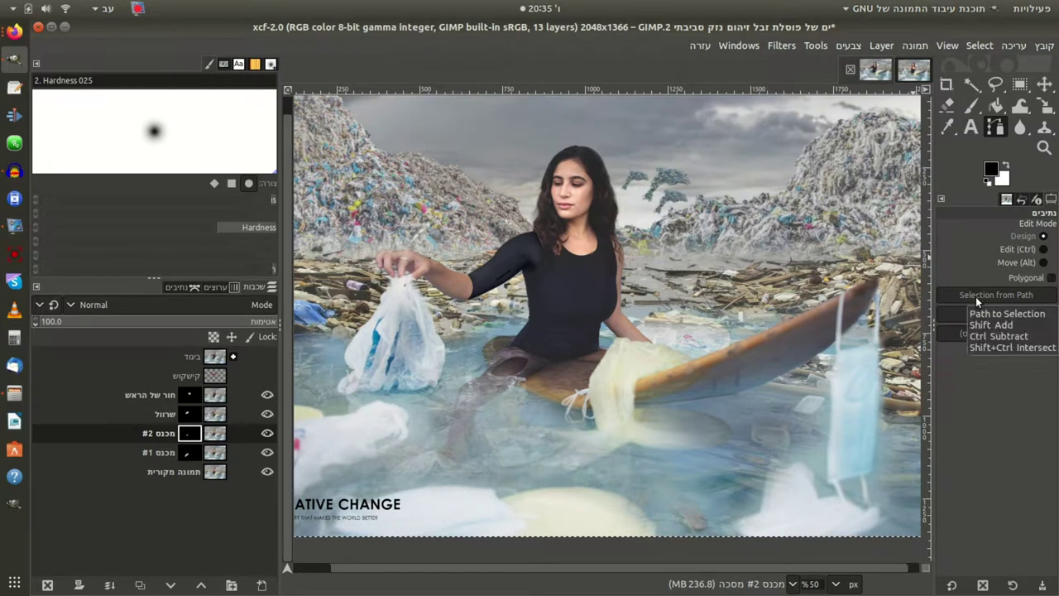
- Toggle the מכנס #2 mask off and on to compare, then set the paintbrush to Normal mode and paint a test dab
left_click(188, 436, "ctrl")
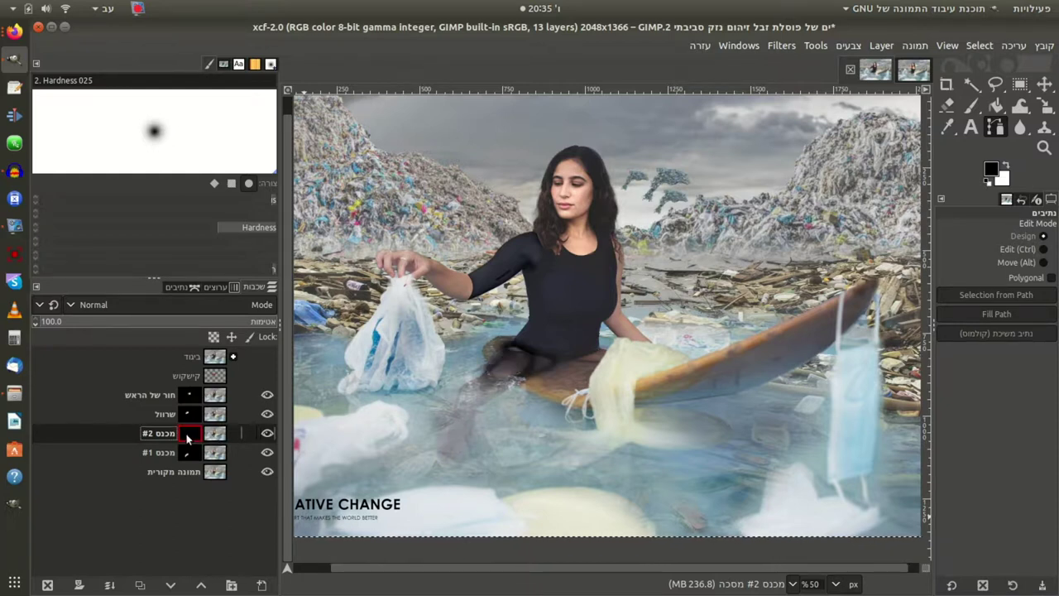
left_click(188, 436, "ctrl")
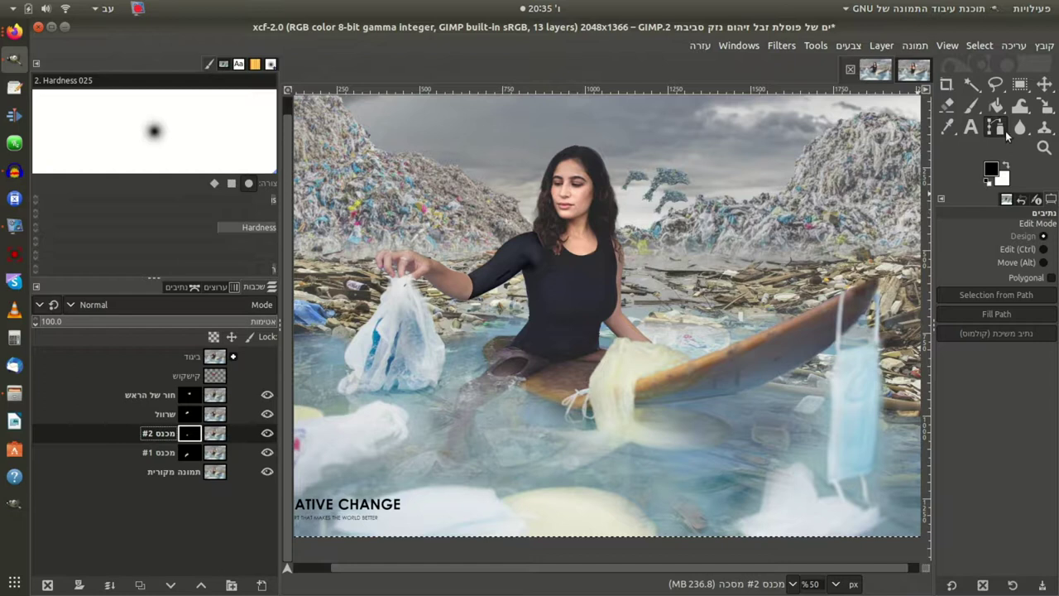
left_click(971, 105)
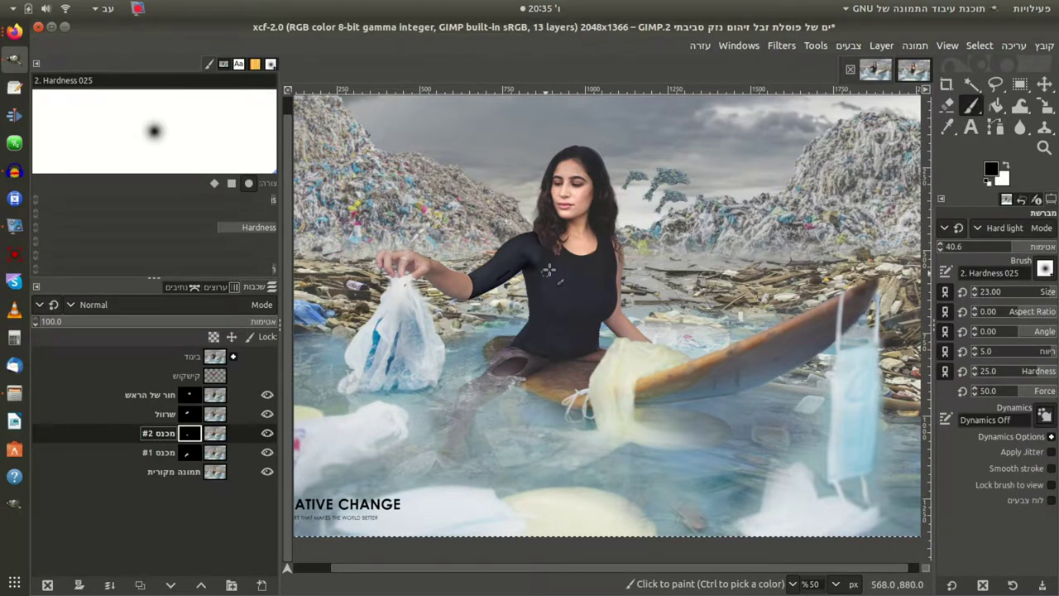
left_click(1004, 228)
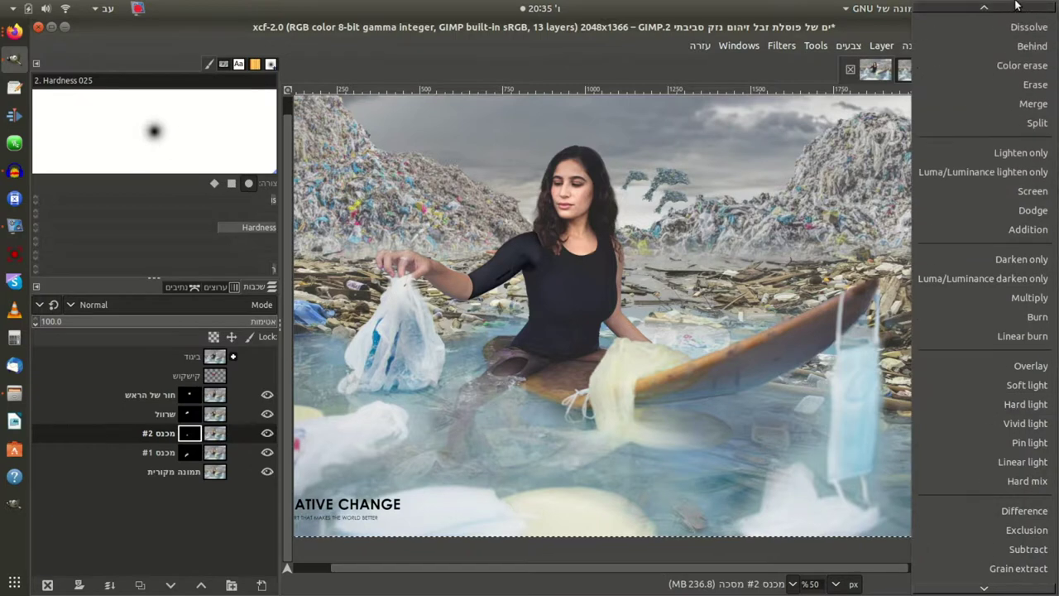
left_click(1030, 17)
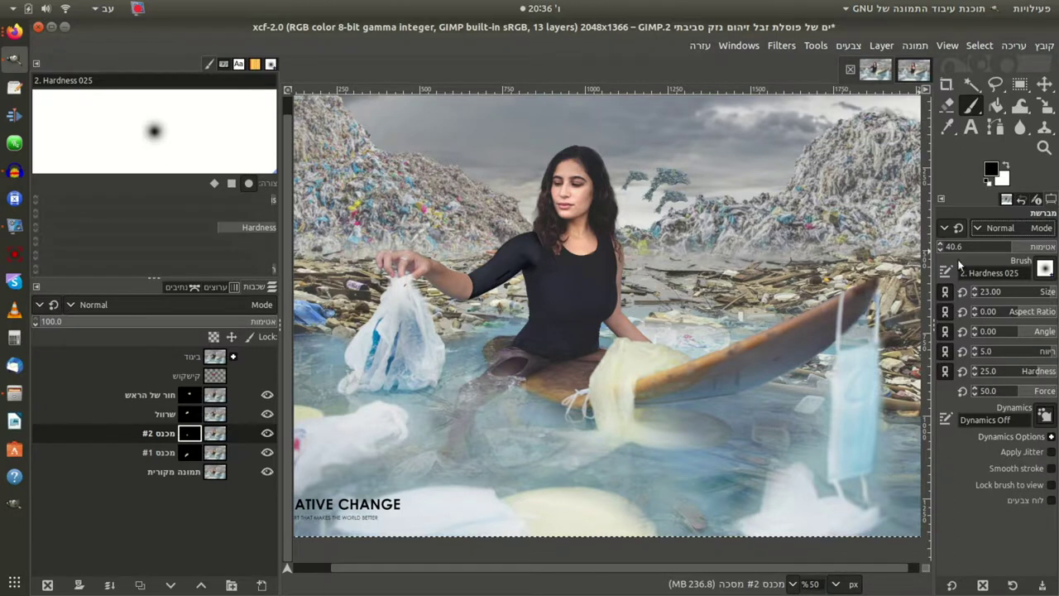
left_click(1005, 228)
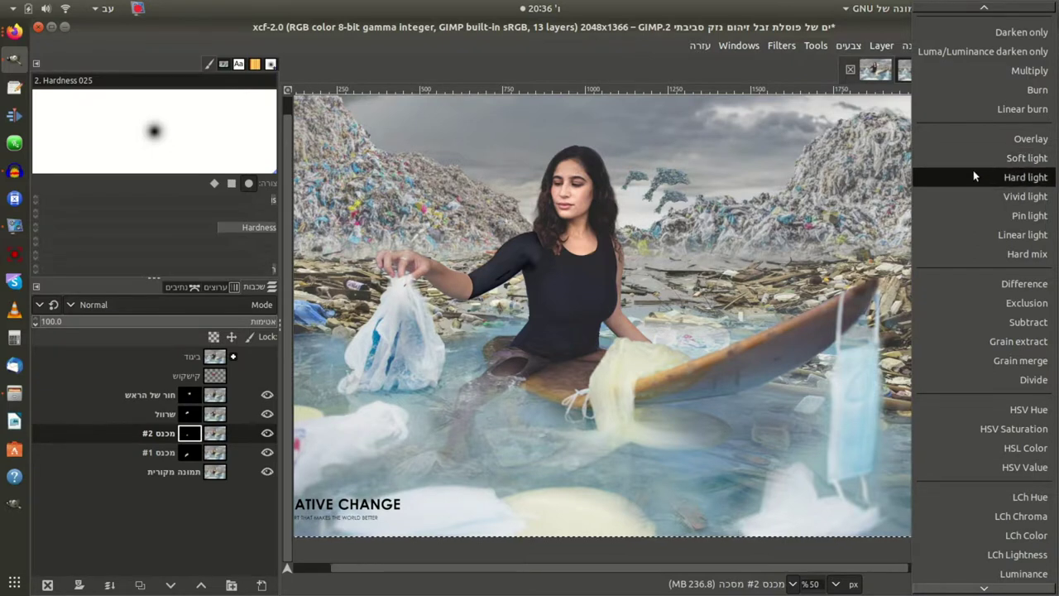
left_click(617, 291)
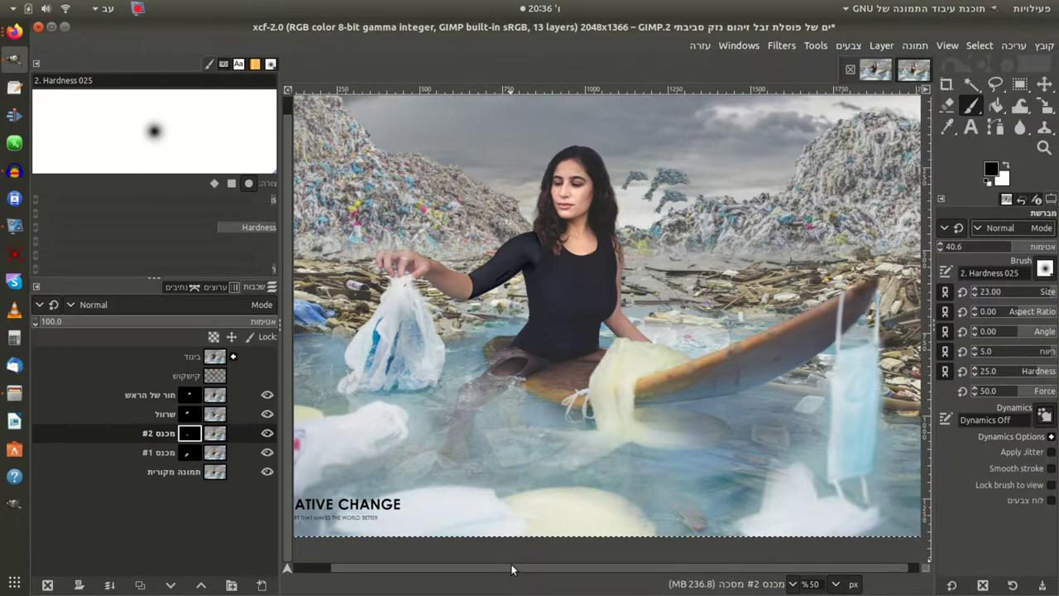
left_click_drag(512, 570, 473, 568)
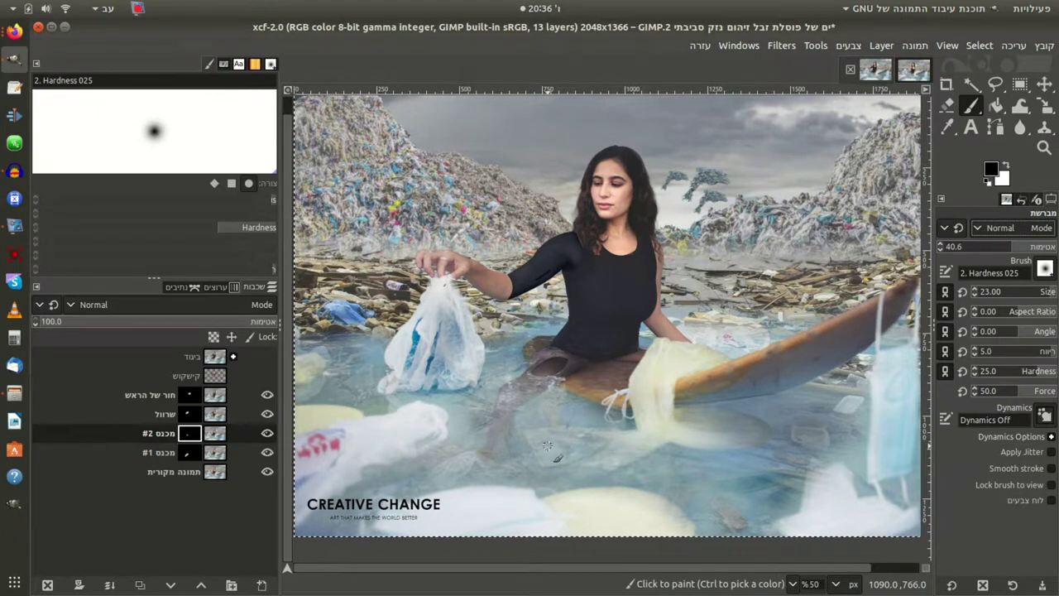
left_click(548, 447)
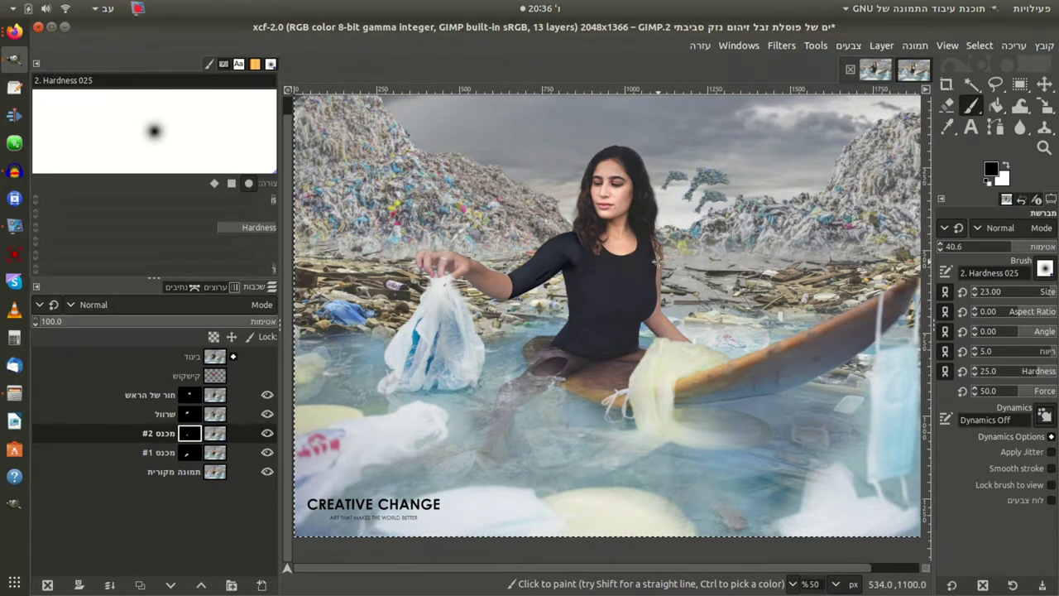
- Create a new layer group holding the חור של הראש layer and name it לבוש
right_click(212, 395)
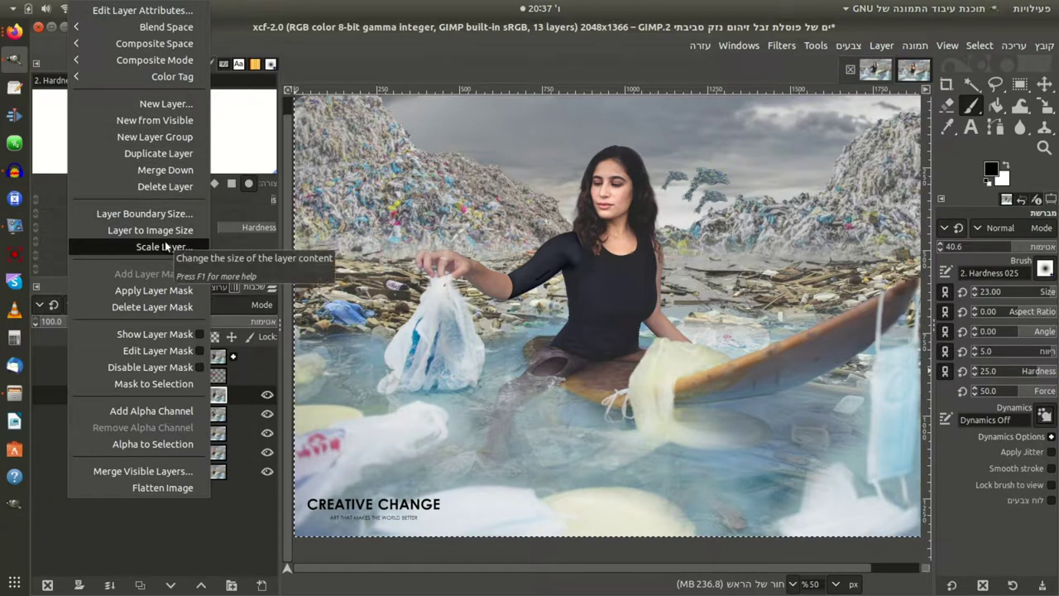
left_click(152, 136)
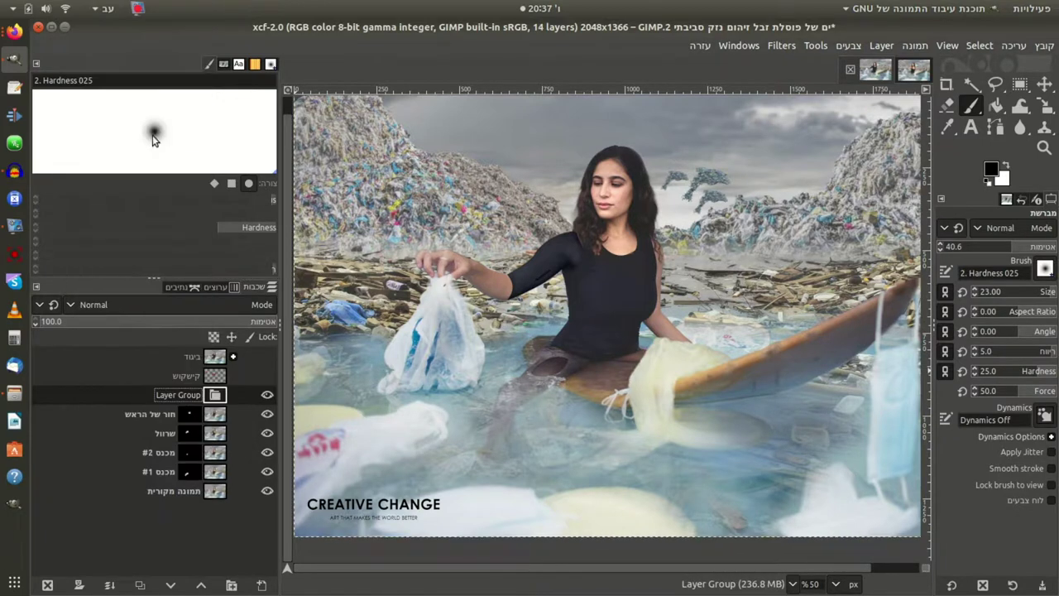
mouse_move(220, 418)
left_mouse_down()
mouse_move(215, 406)
mouse_move(214, 466)
left_mouse_up()
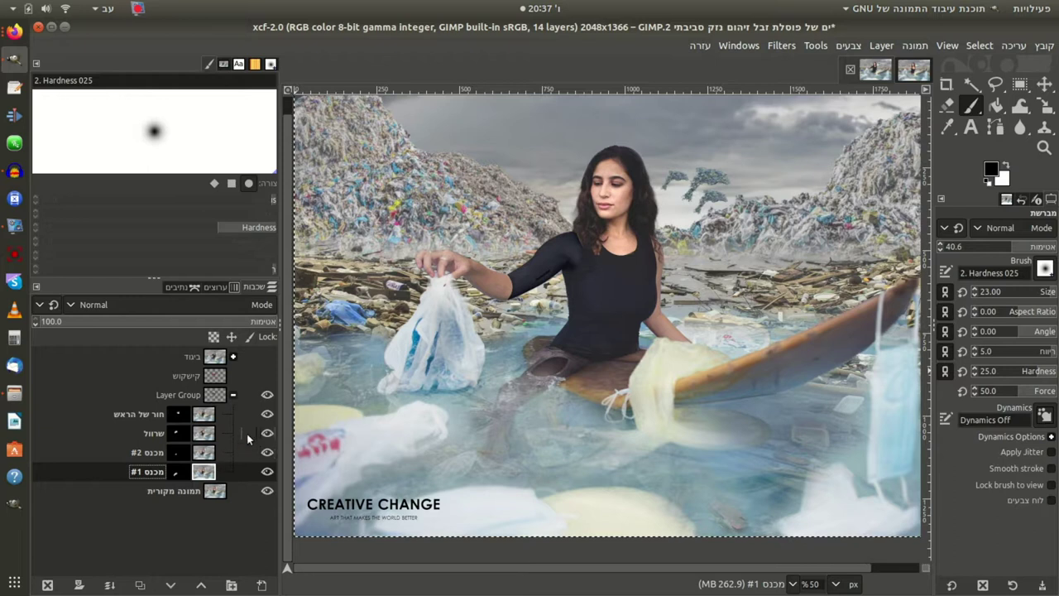
left_click(234, 395)
double_click(192, 395)
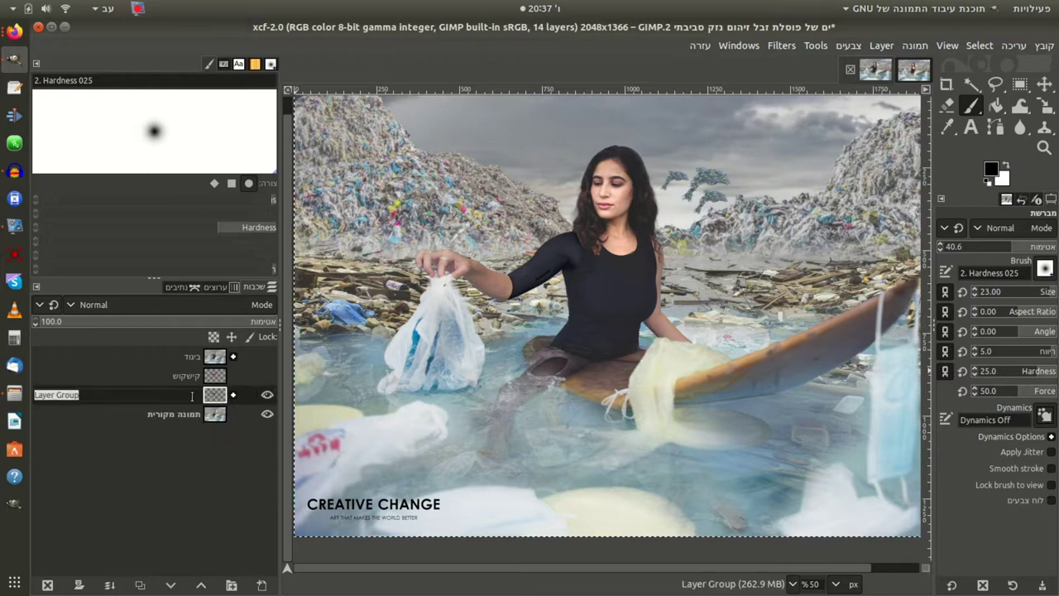
type("לבן")
key("Return")
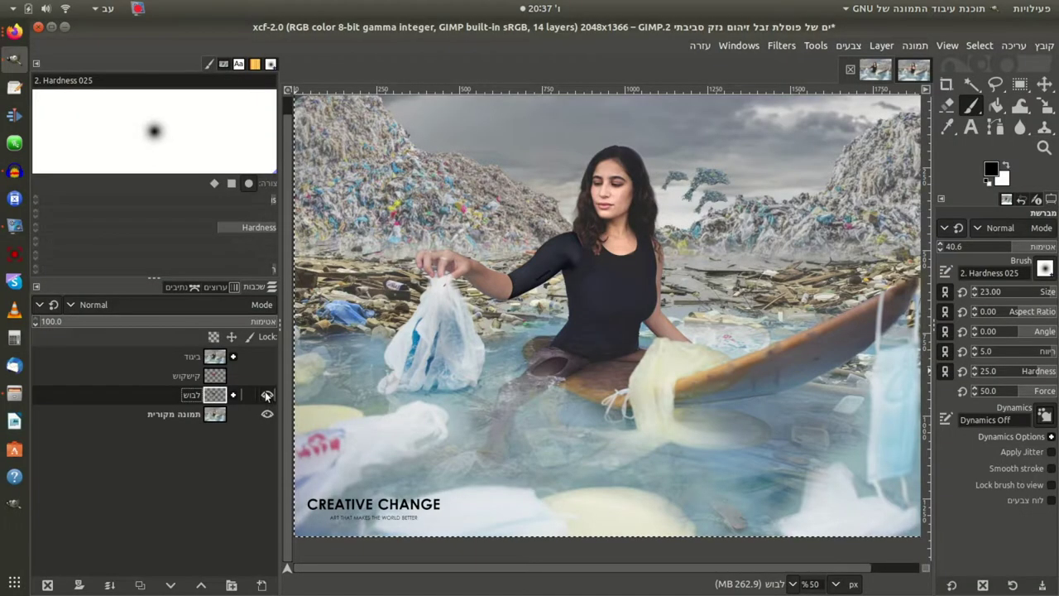
- Show the red קישקוש scribbles, move them below the לבוש group, and toggle the group to compare
left_click(267, 375)
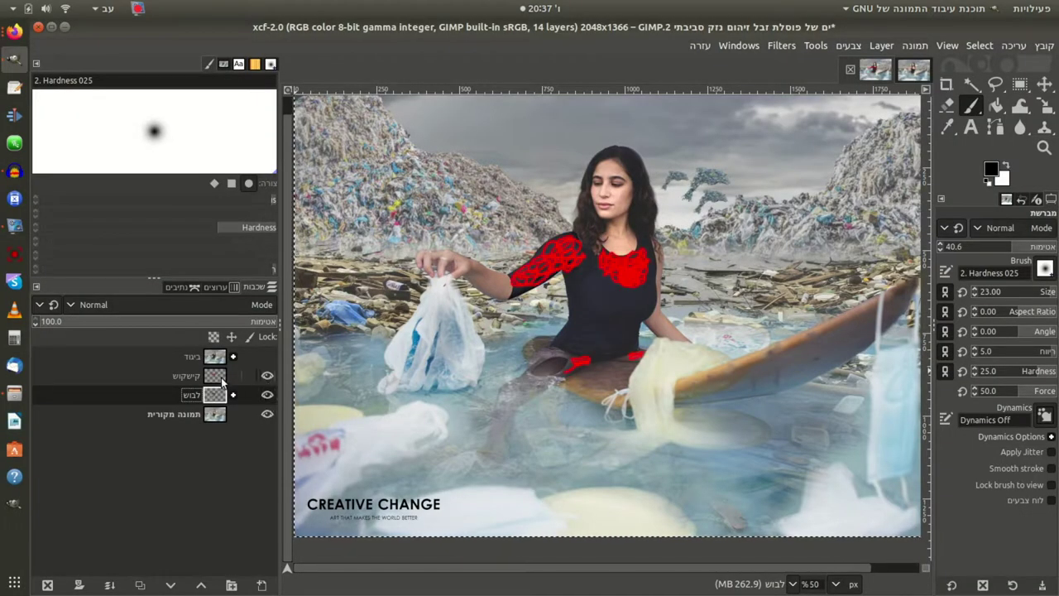
left_click_drag(222, 381, 249, 400)
left_click(267, 377)
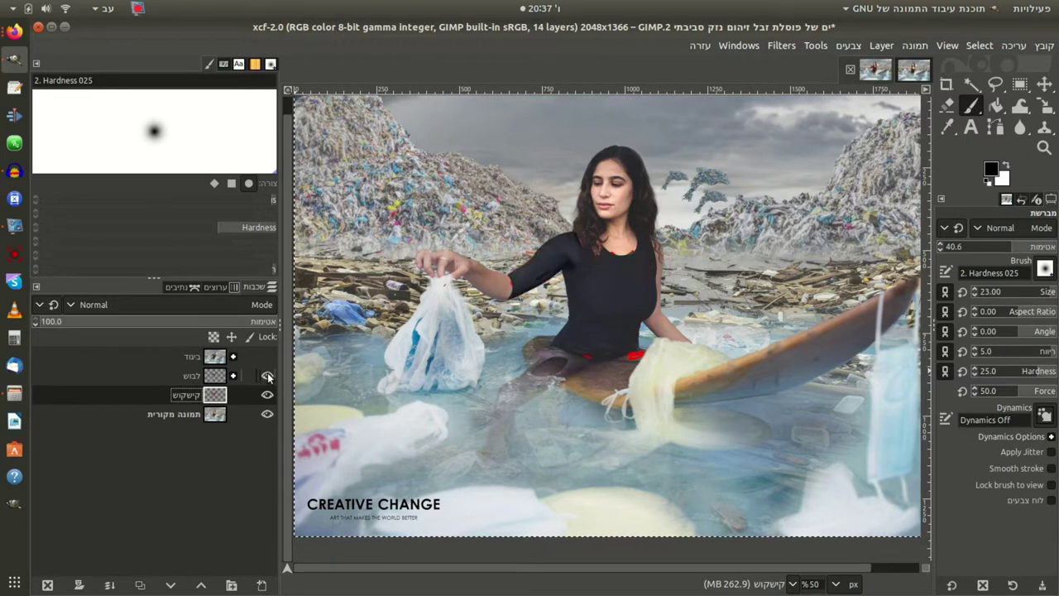
left_click(267, 376)
left_click(268, 376)
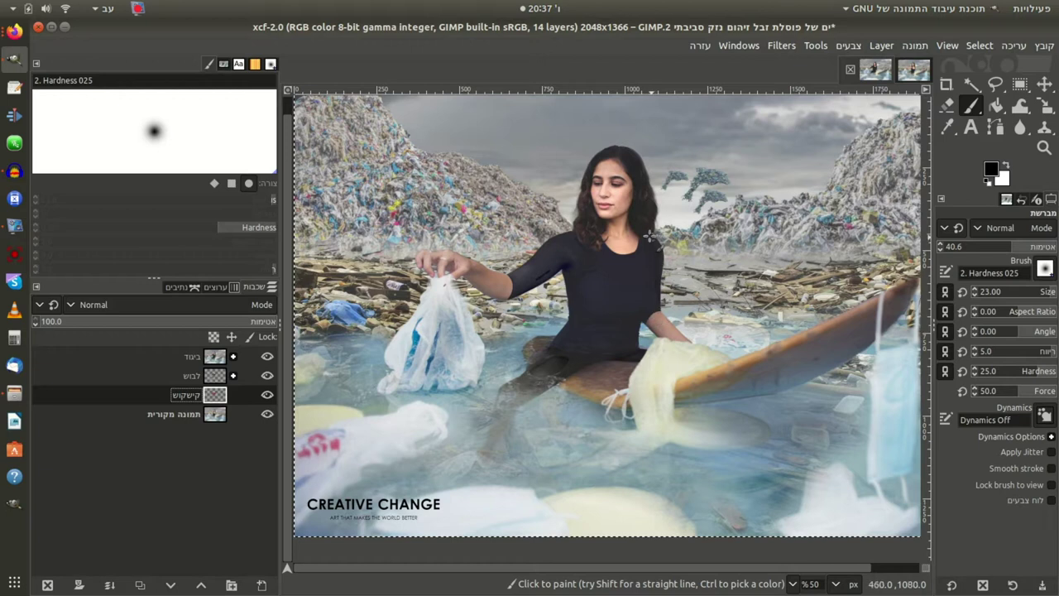
- Keep black as foreground, set brush opacity 29.4 and size 52, then toggle the top layers to compare
left_click(990, 170)
left_click(876, 254)
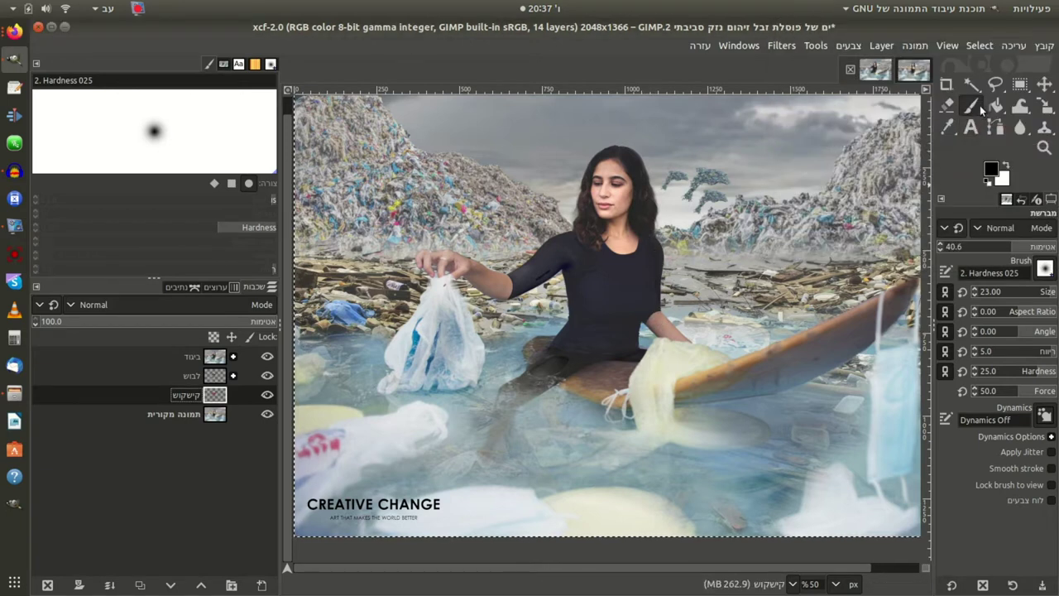
left_click_drag(1002, 247, 984, 247)
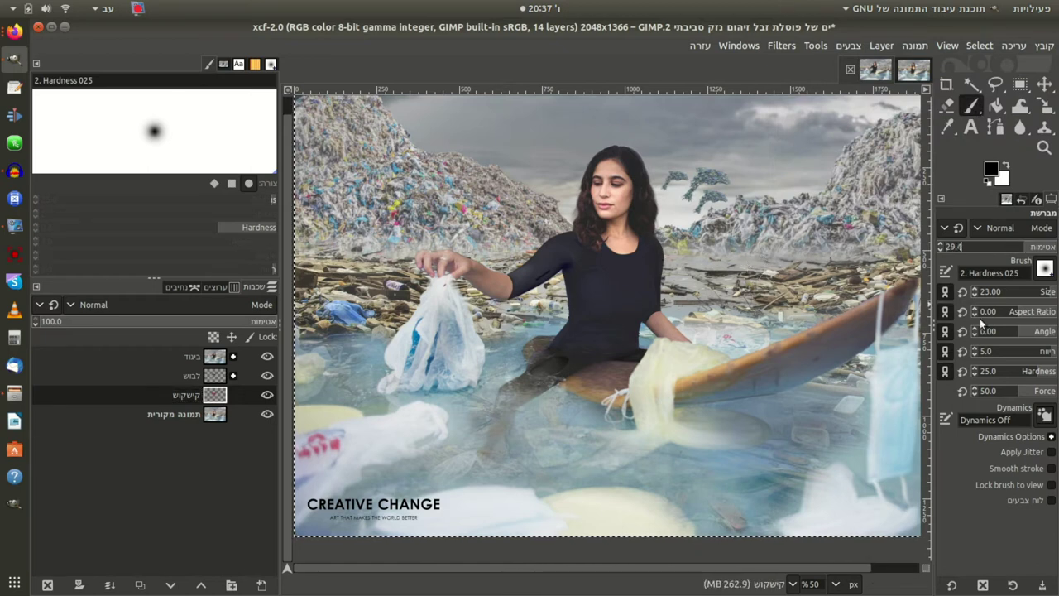
left_click_drag(1024, 298, 1049, 292)
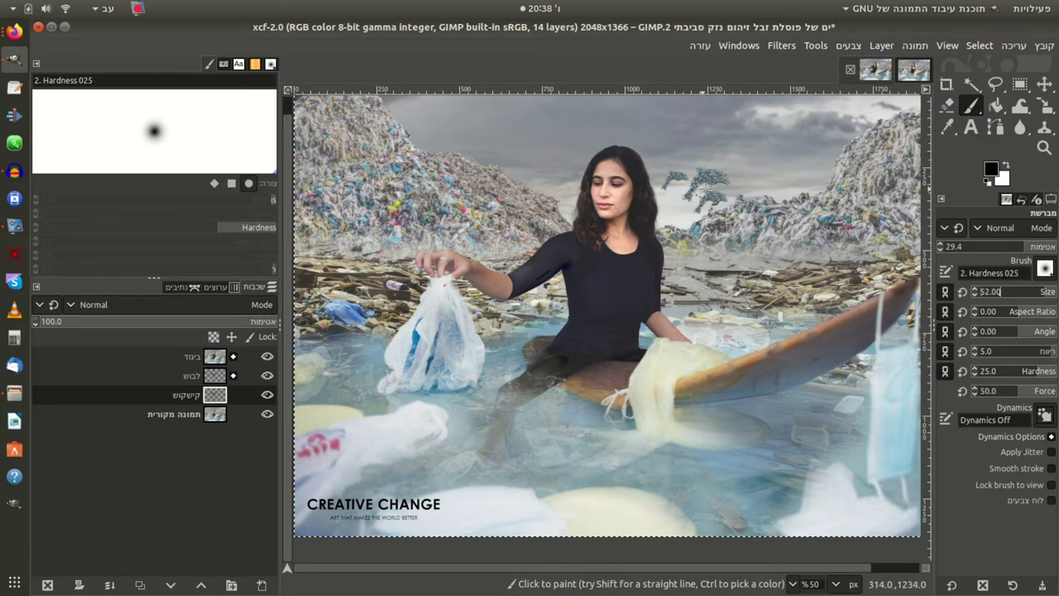
left_click(267, 356)
left_click(267, 374)
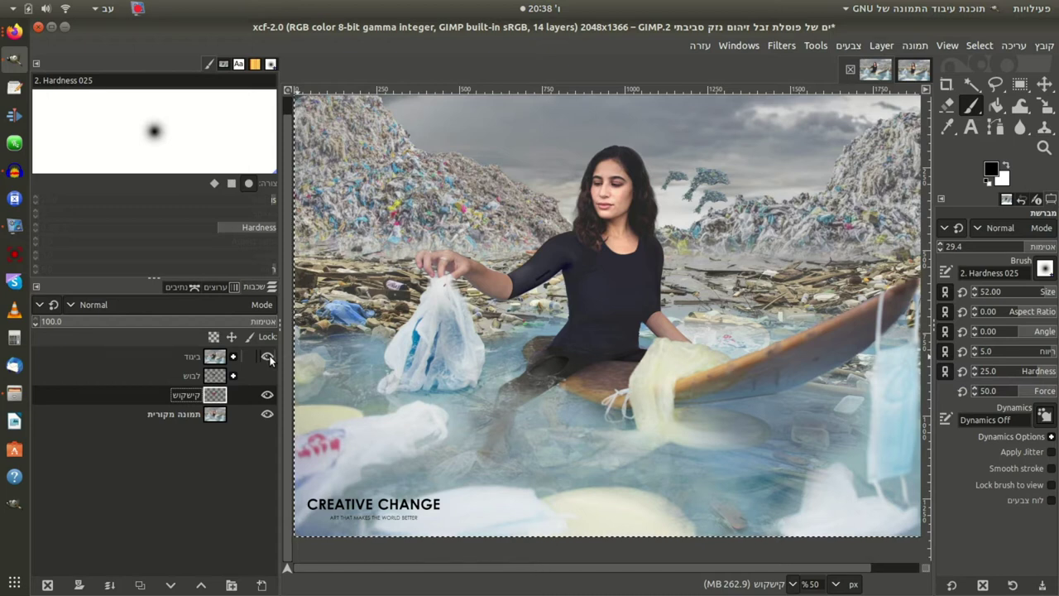
scroll(291, 320, "up", 1)
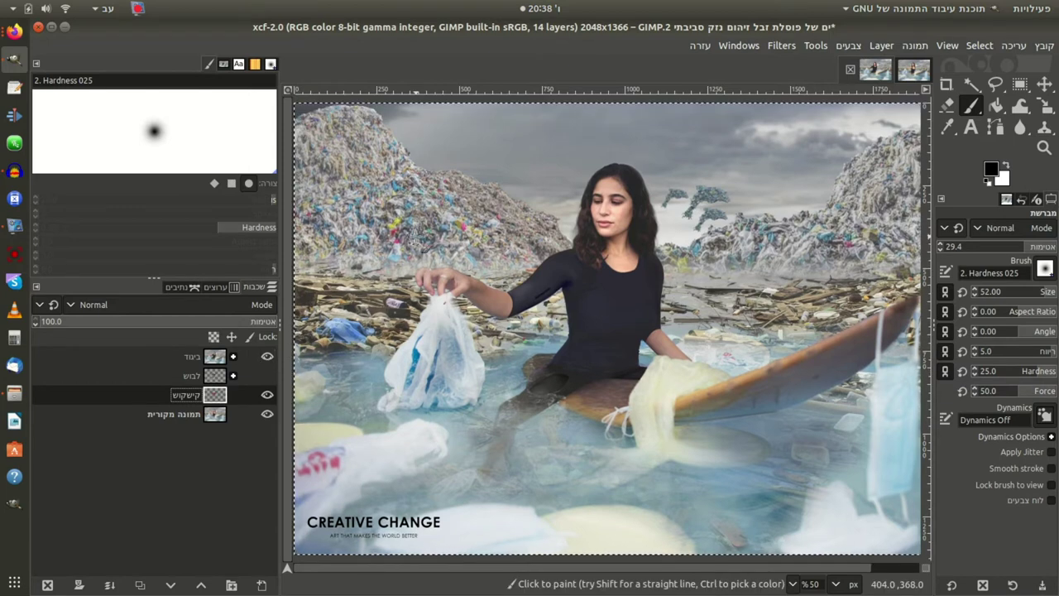